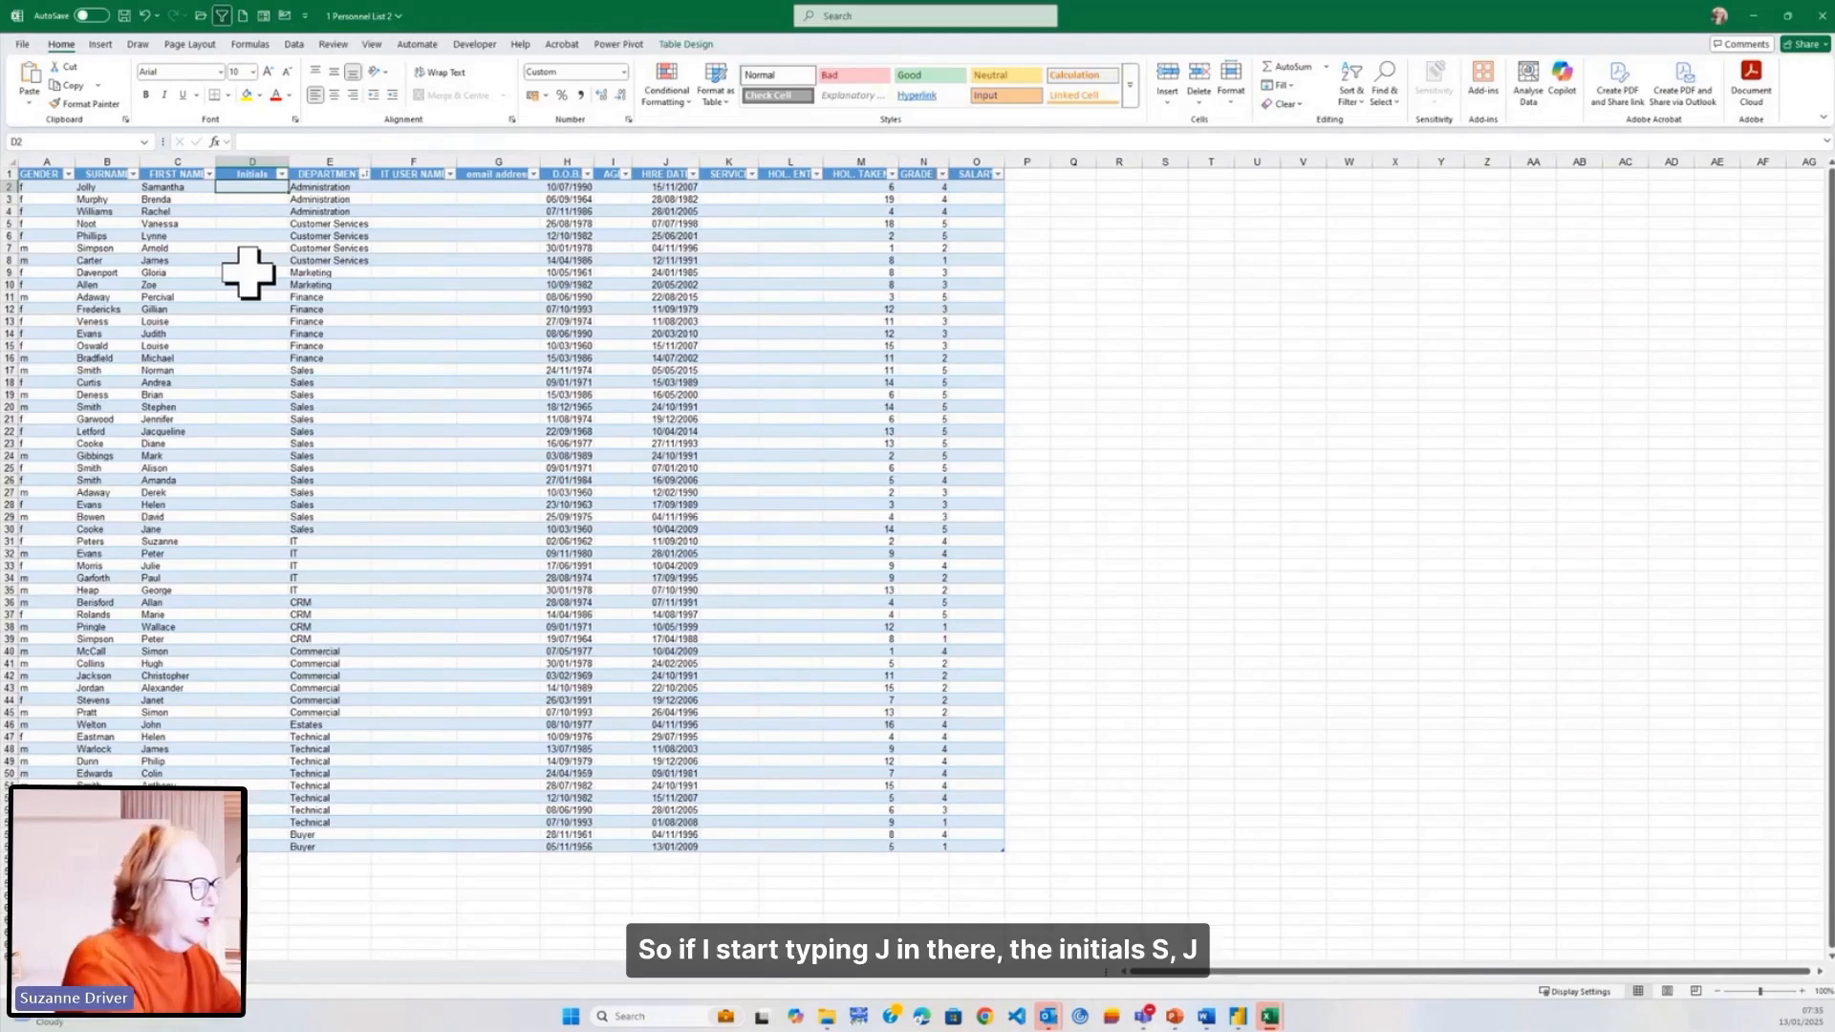
- Enter initials SJ and BM for the first two employees, then accept Flash Fill for the rest
text(S)
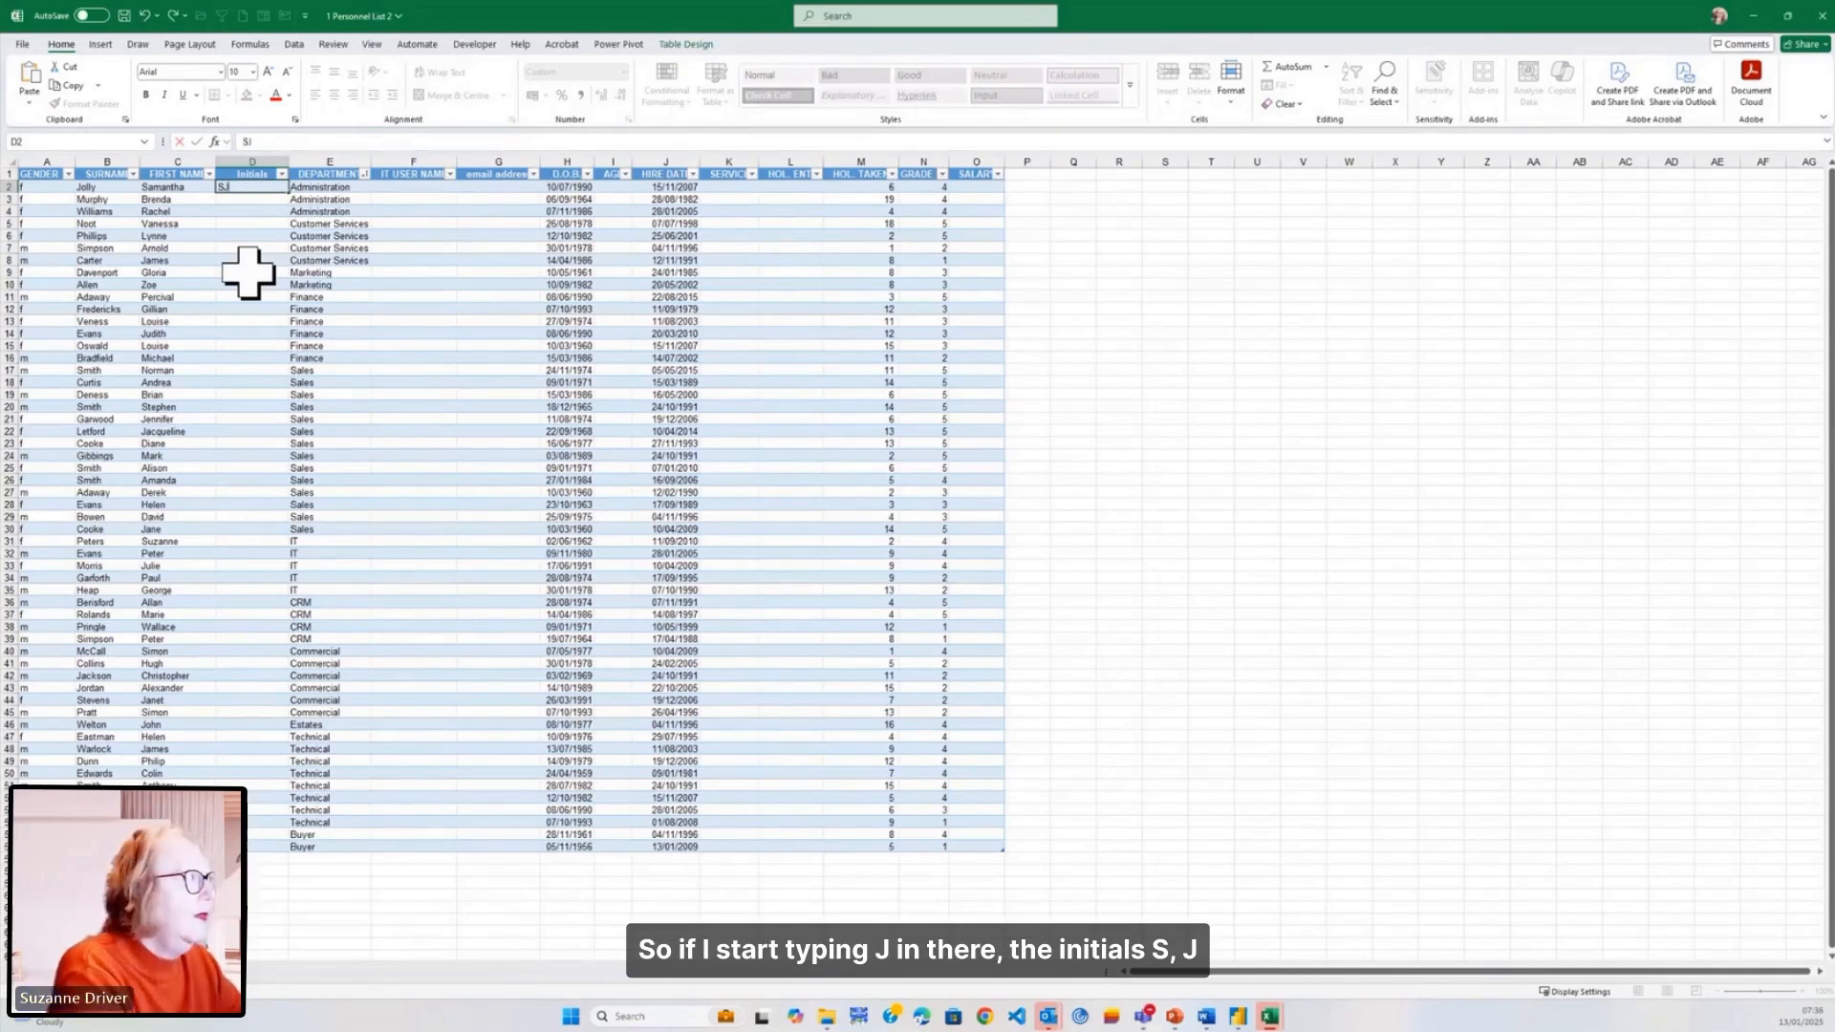
text(J)
key(Tab)
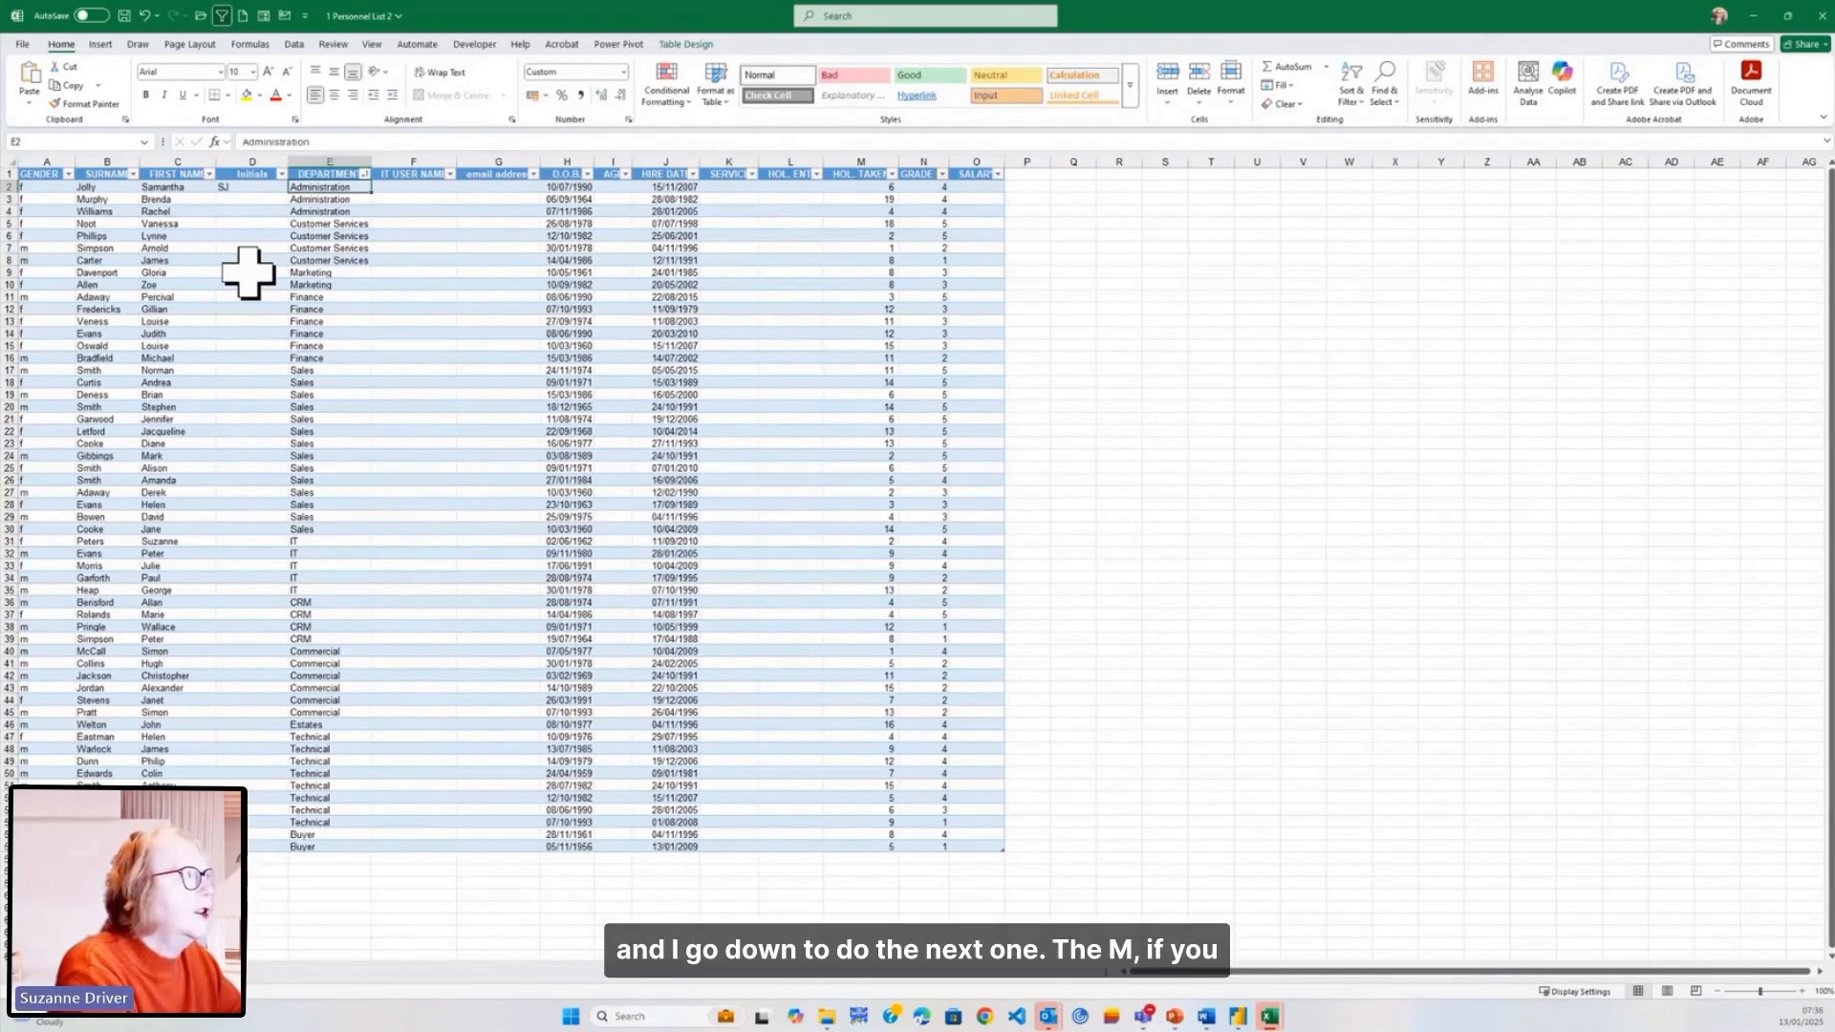
key(Tab)
key(Return)
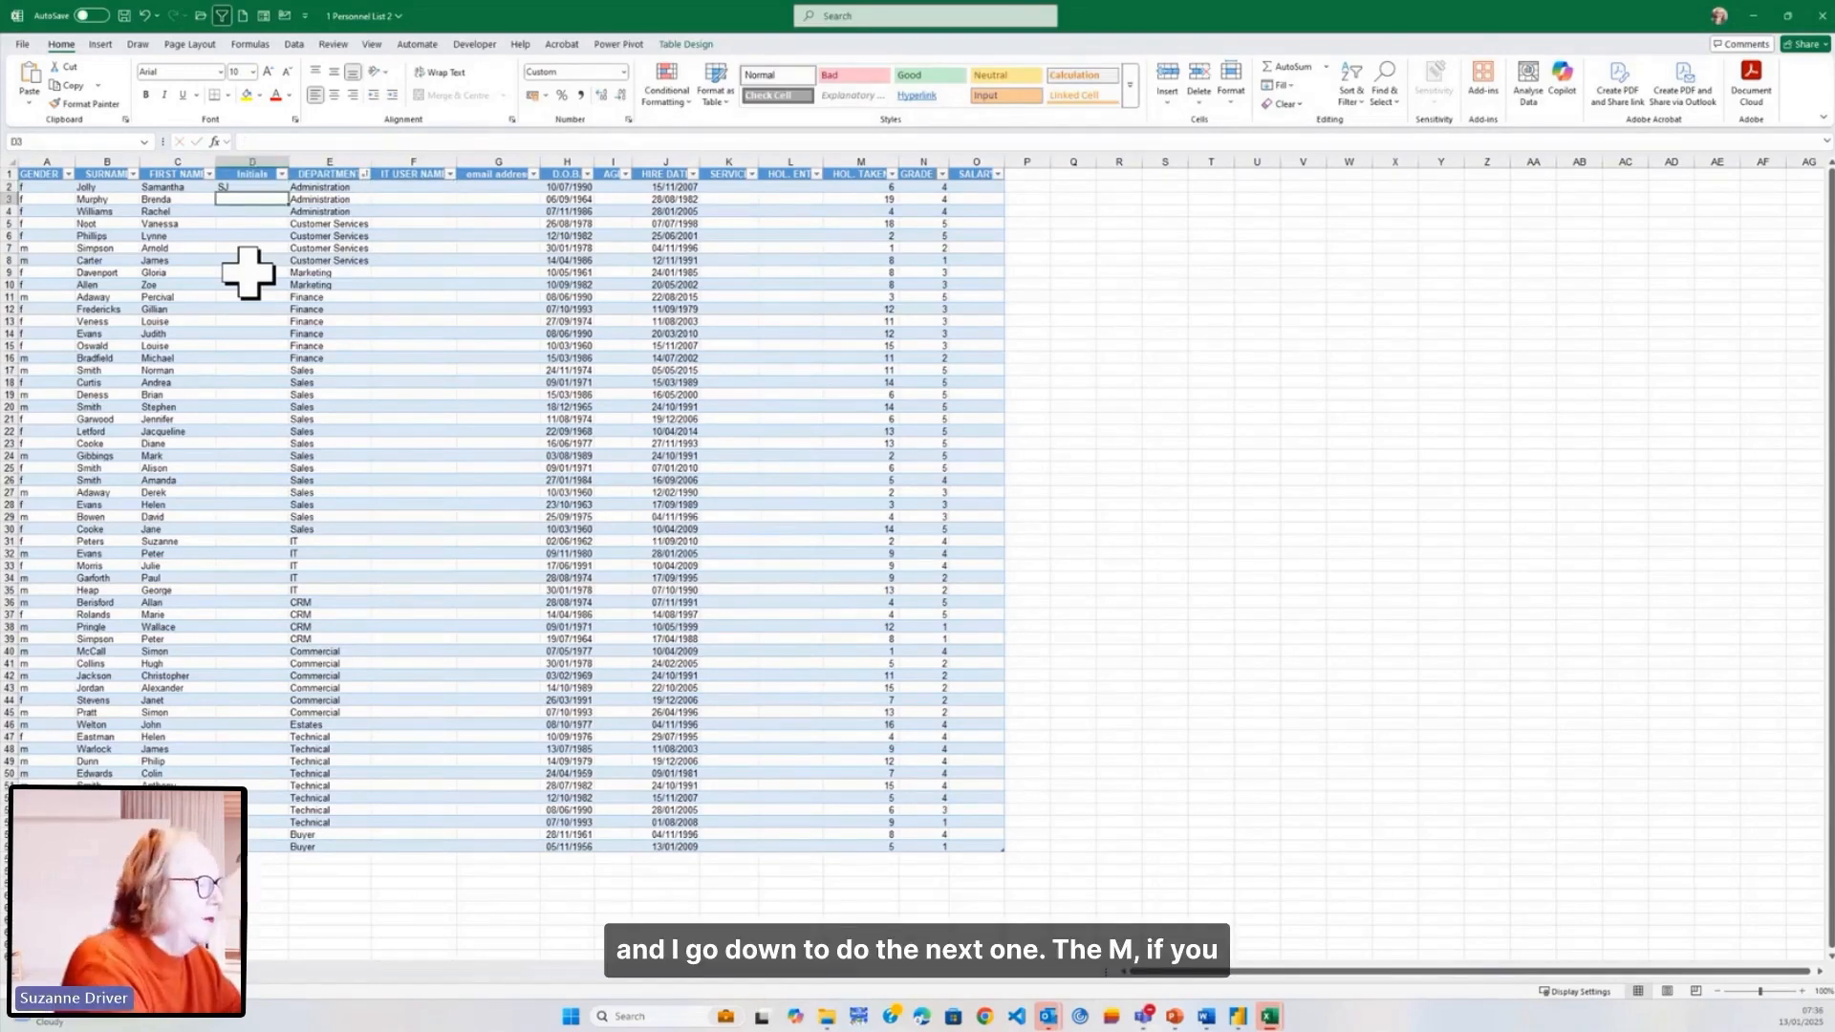
text(BM)
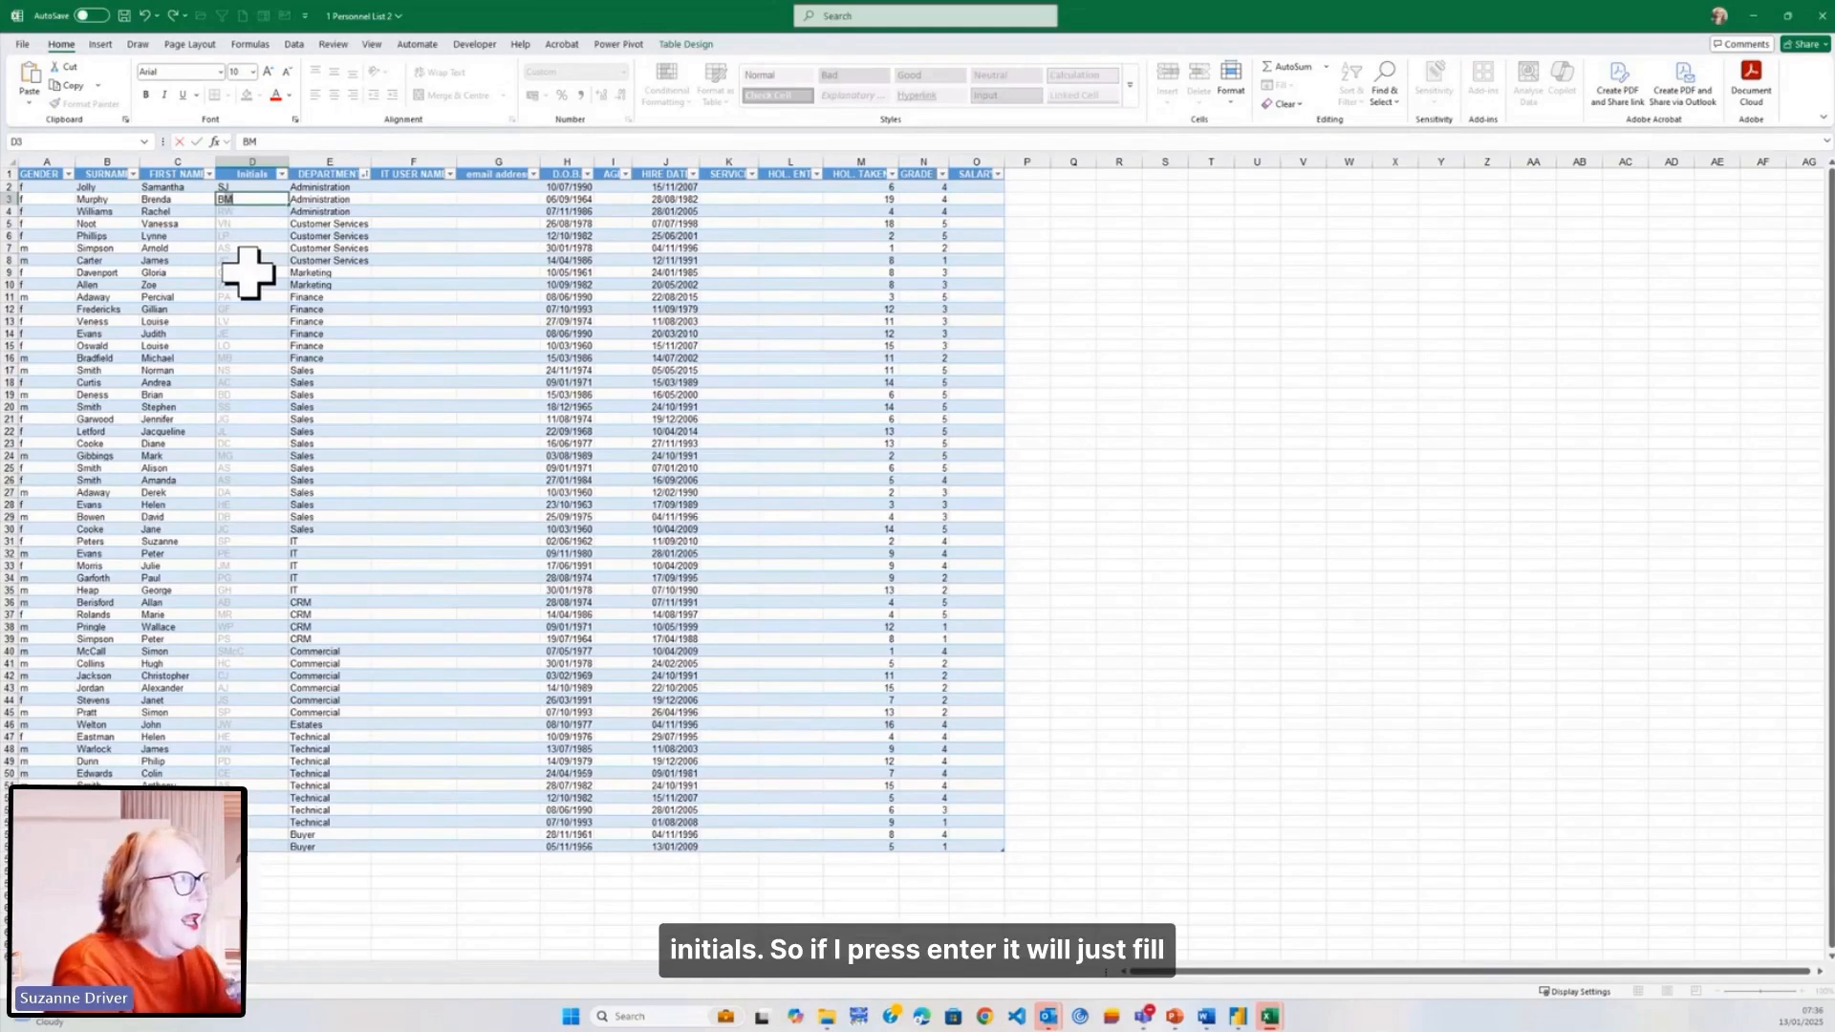
key(Return)
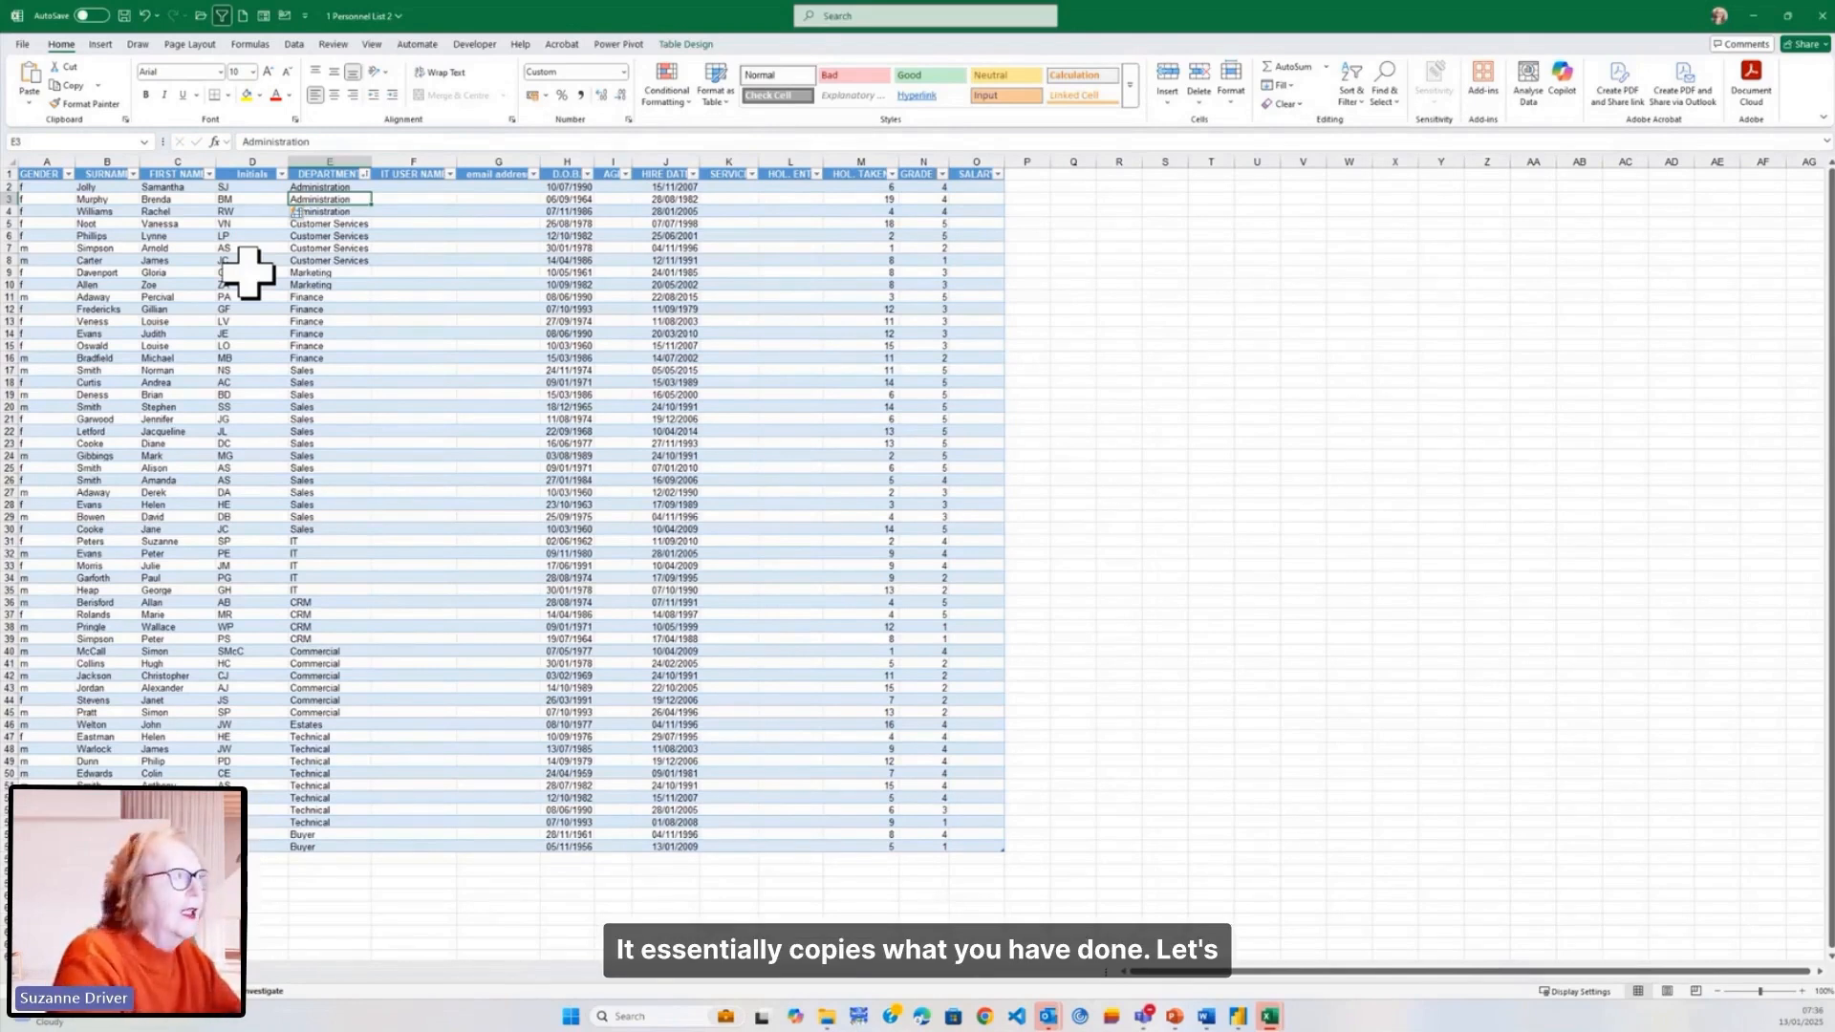
key(Up)
key(Right)
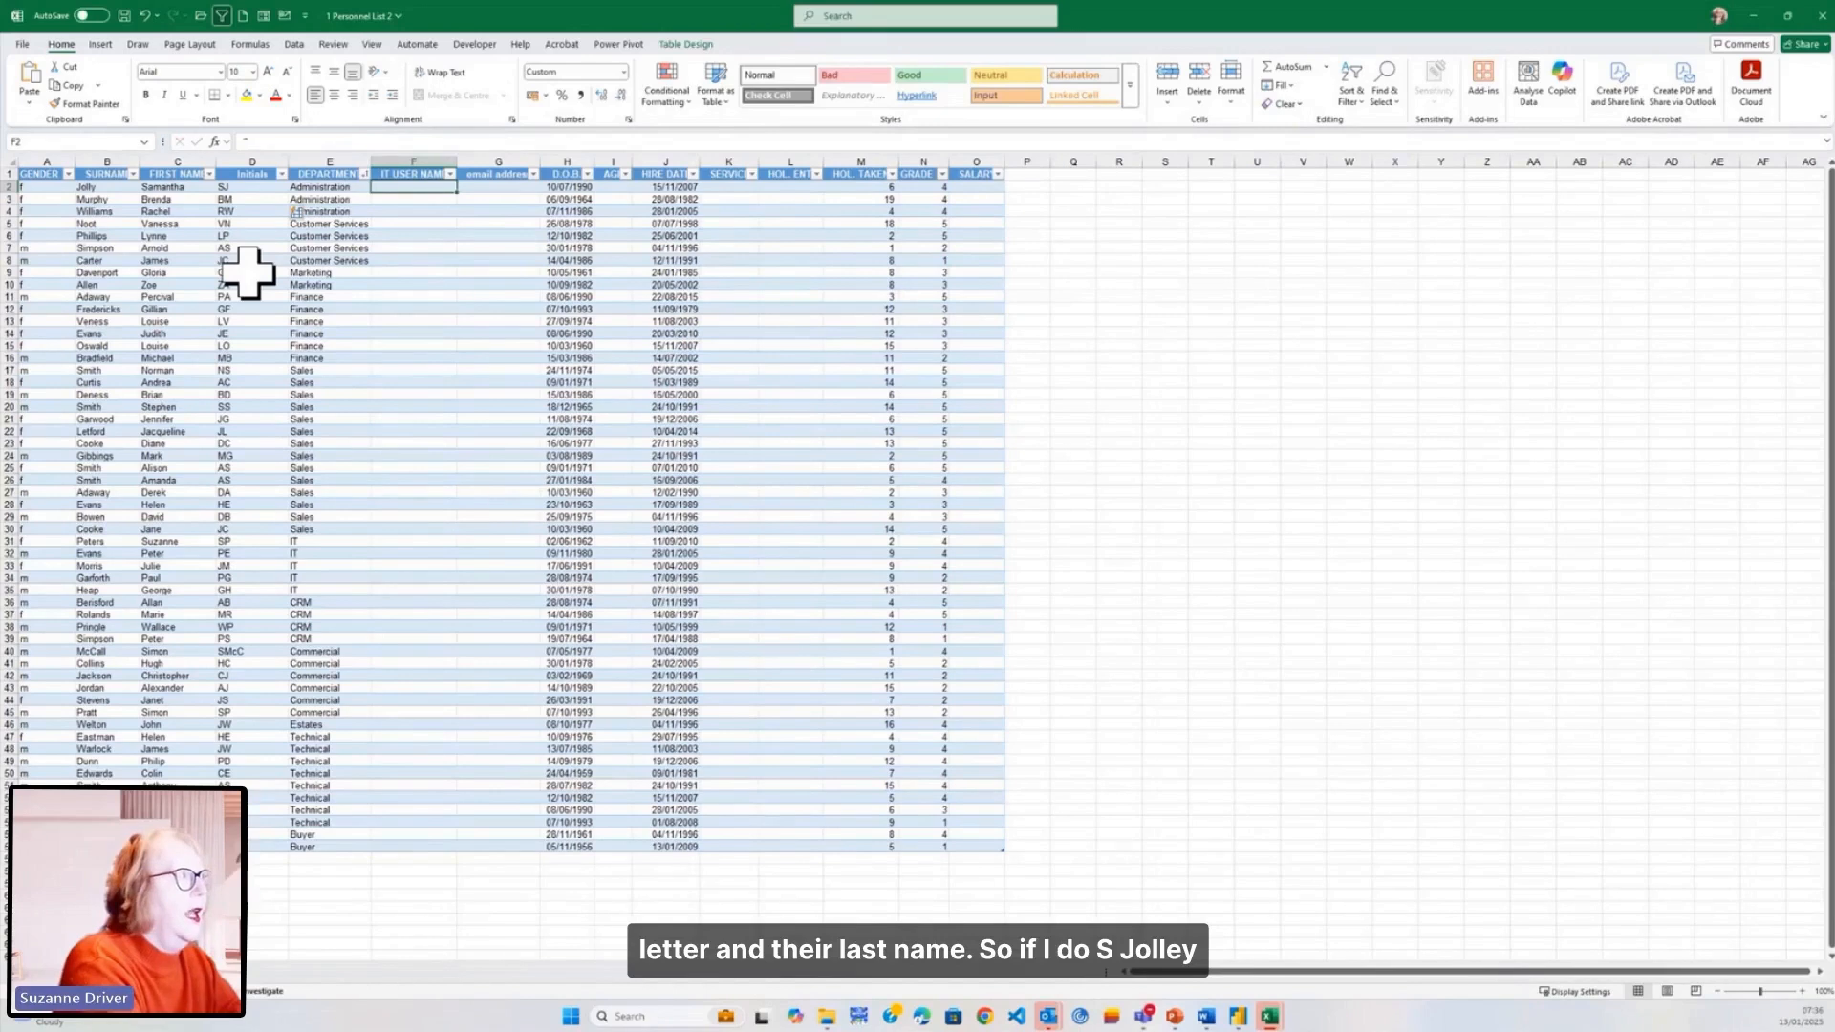
text(SJoll)
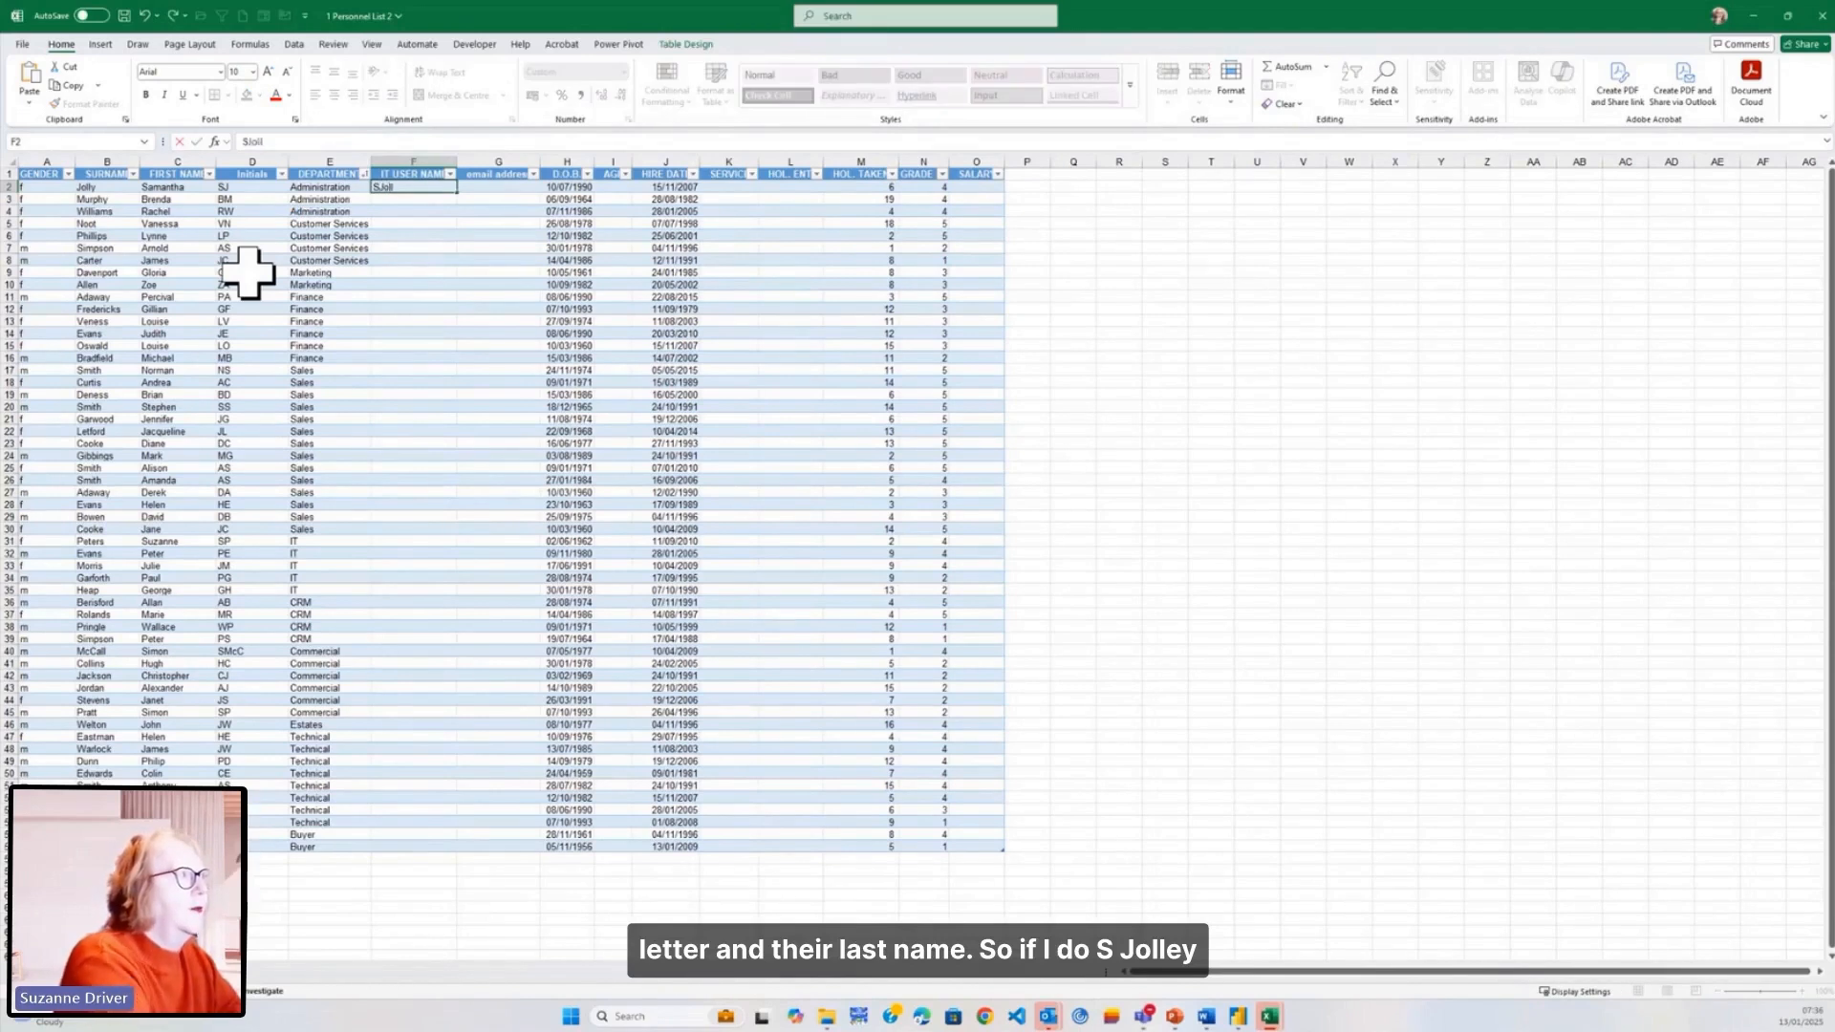
text(y)
key(Return)
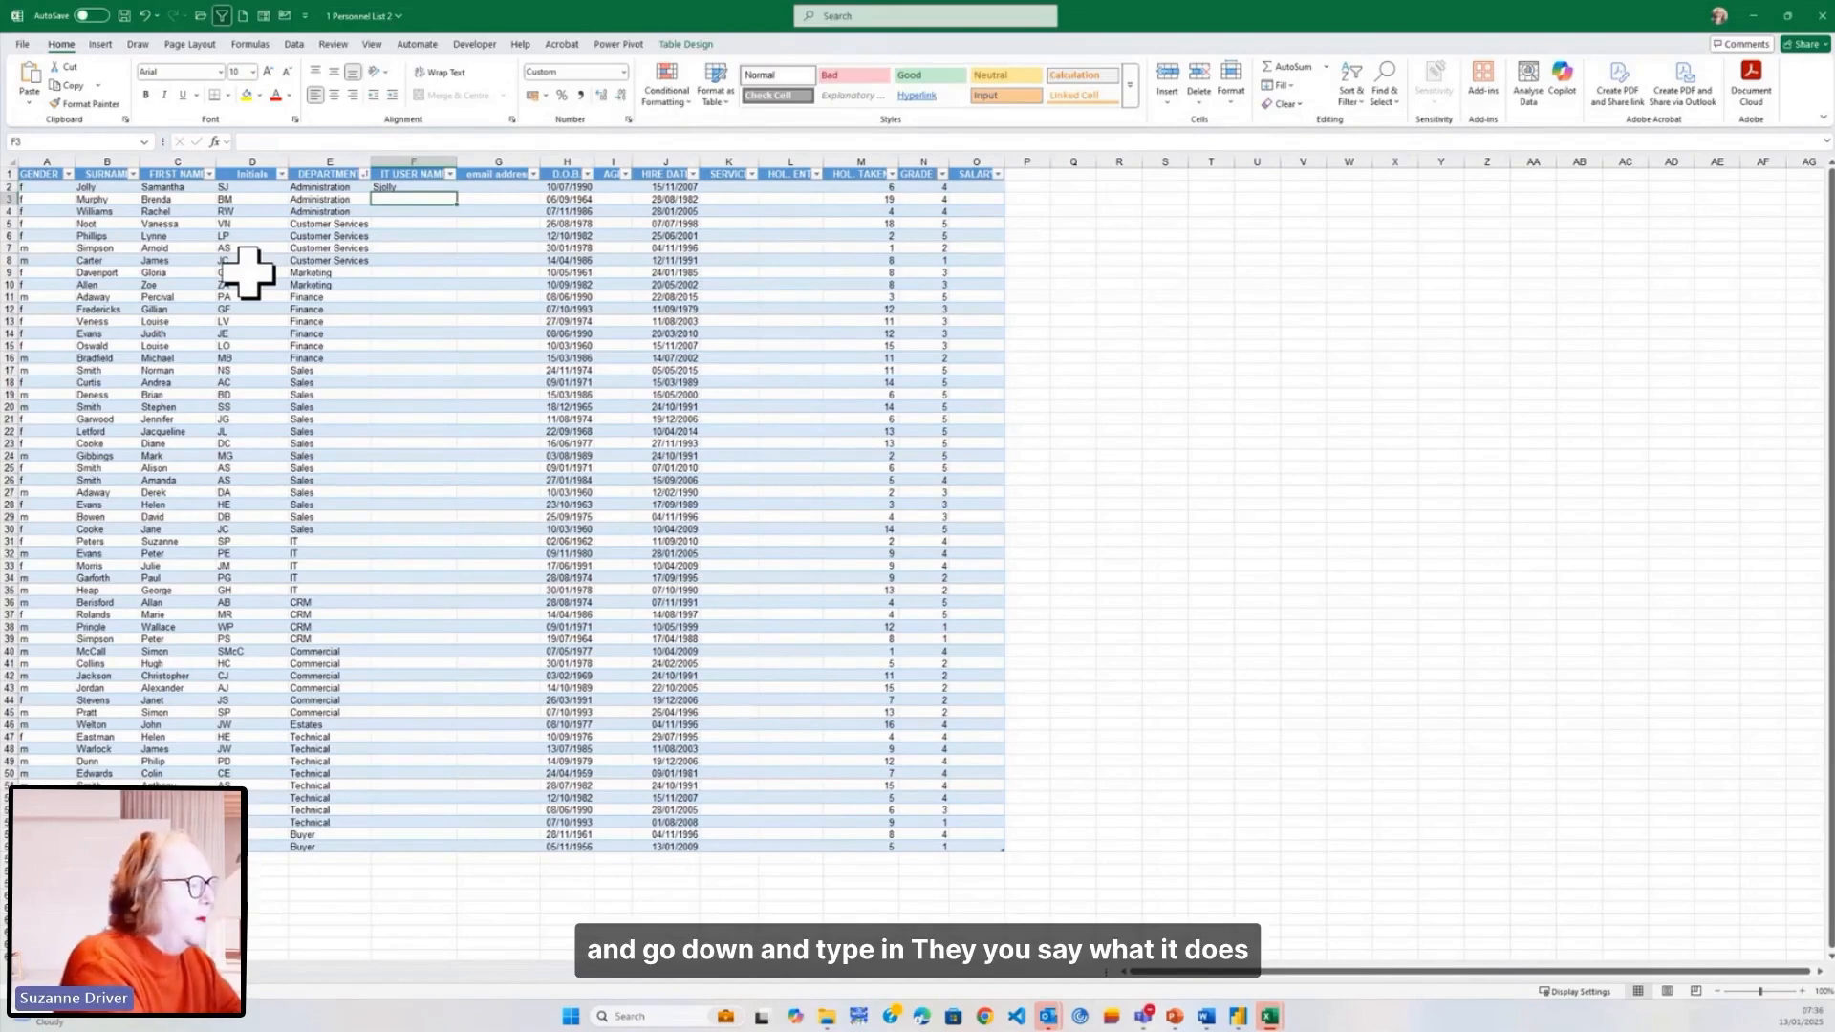
text(Bmolly)
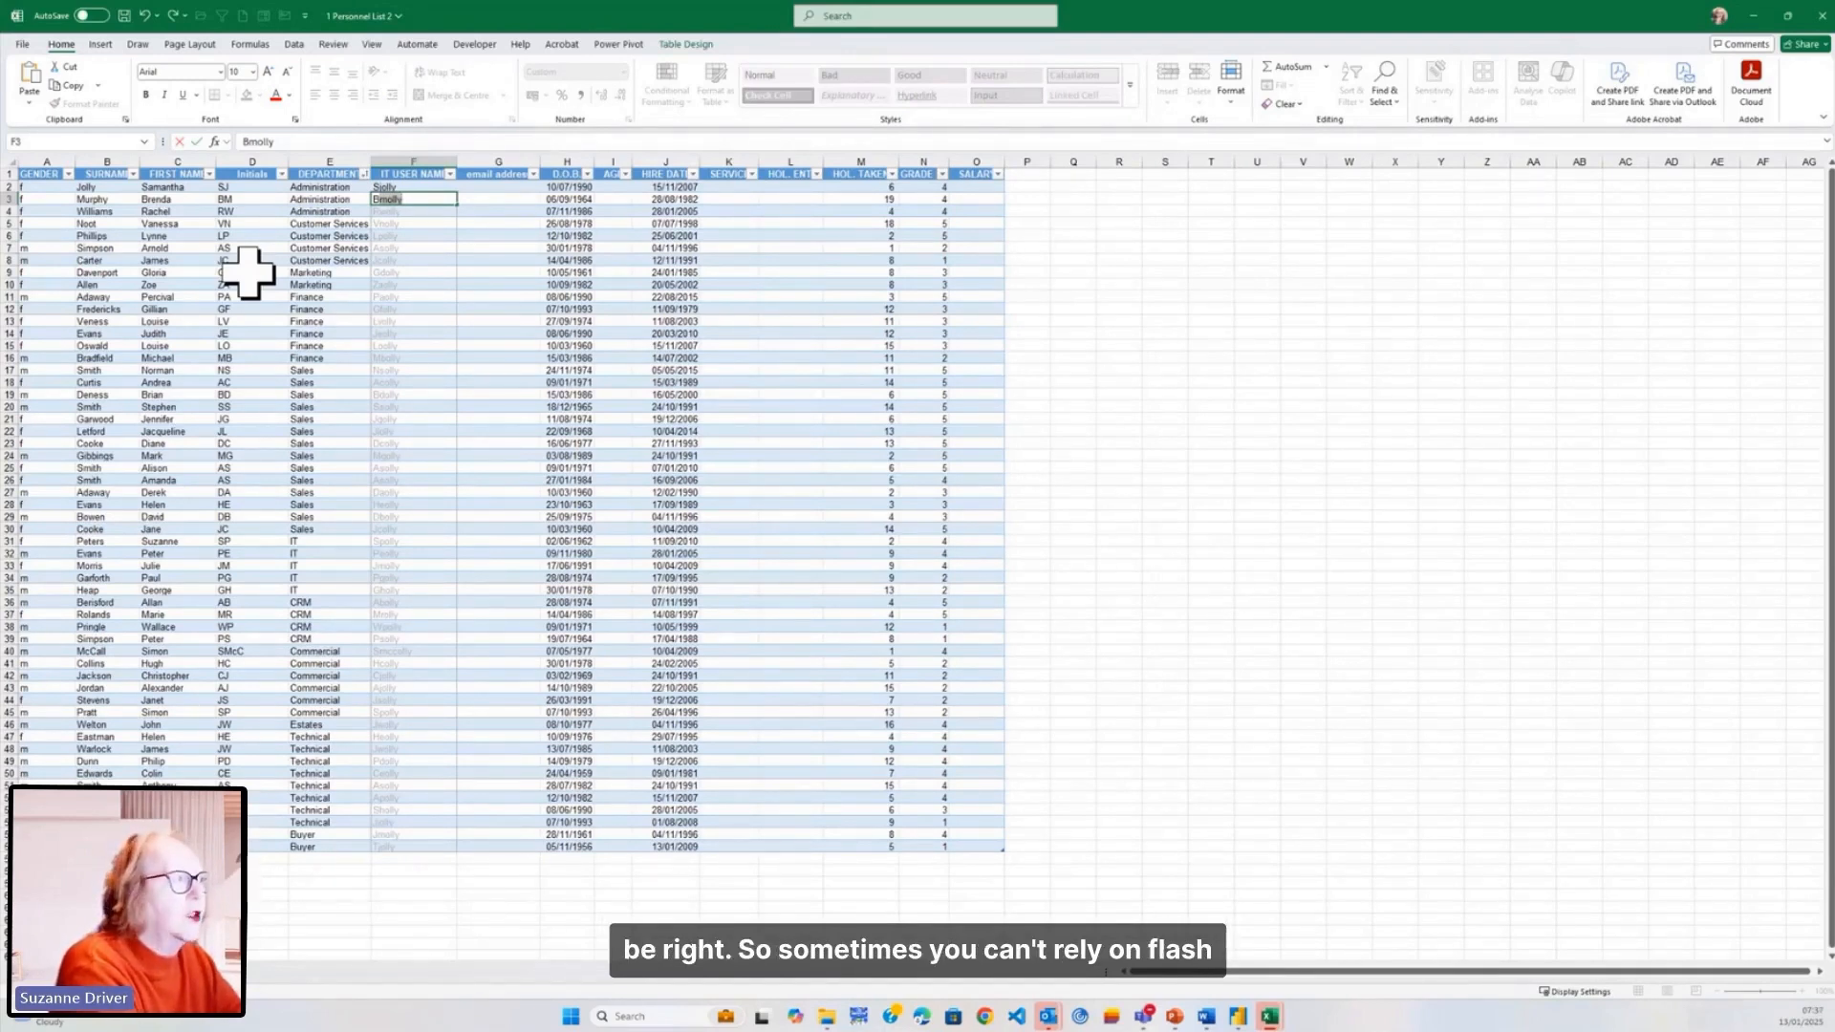
key(Tab)
key(Left)
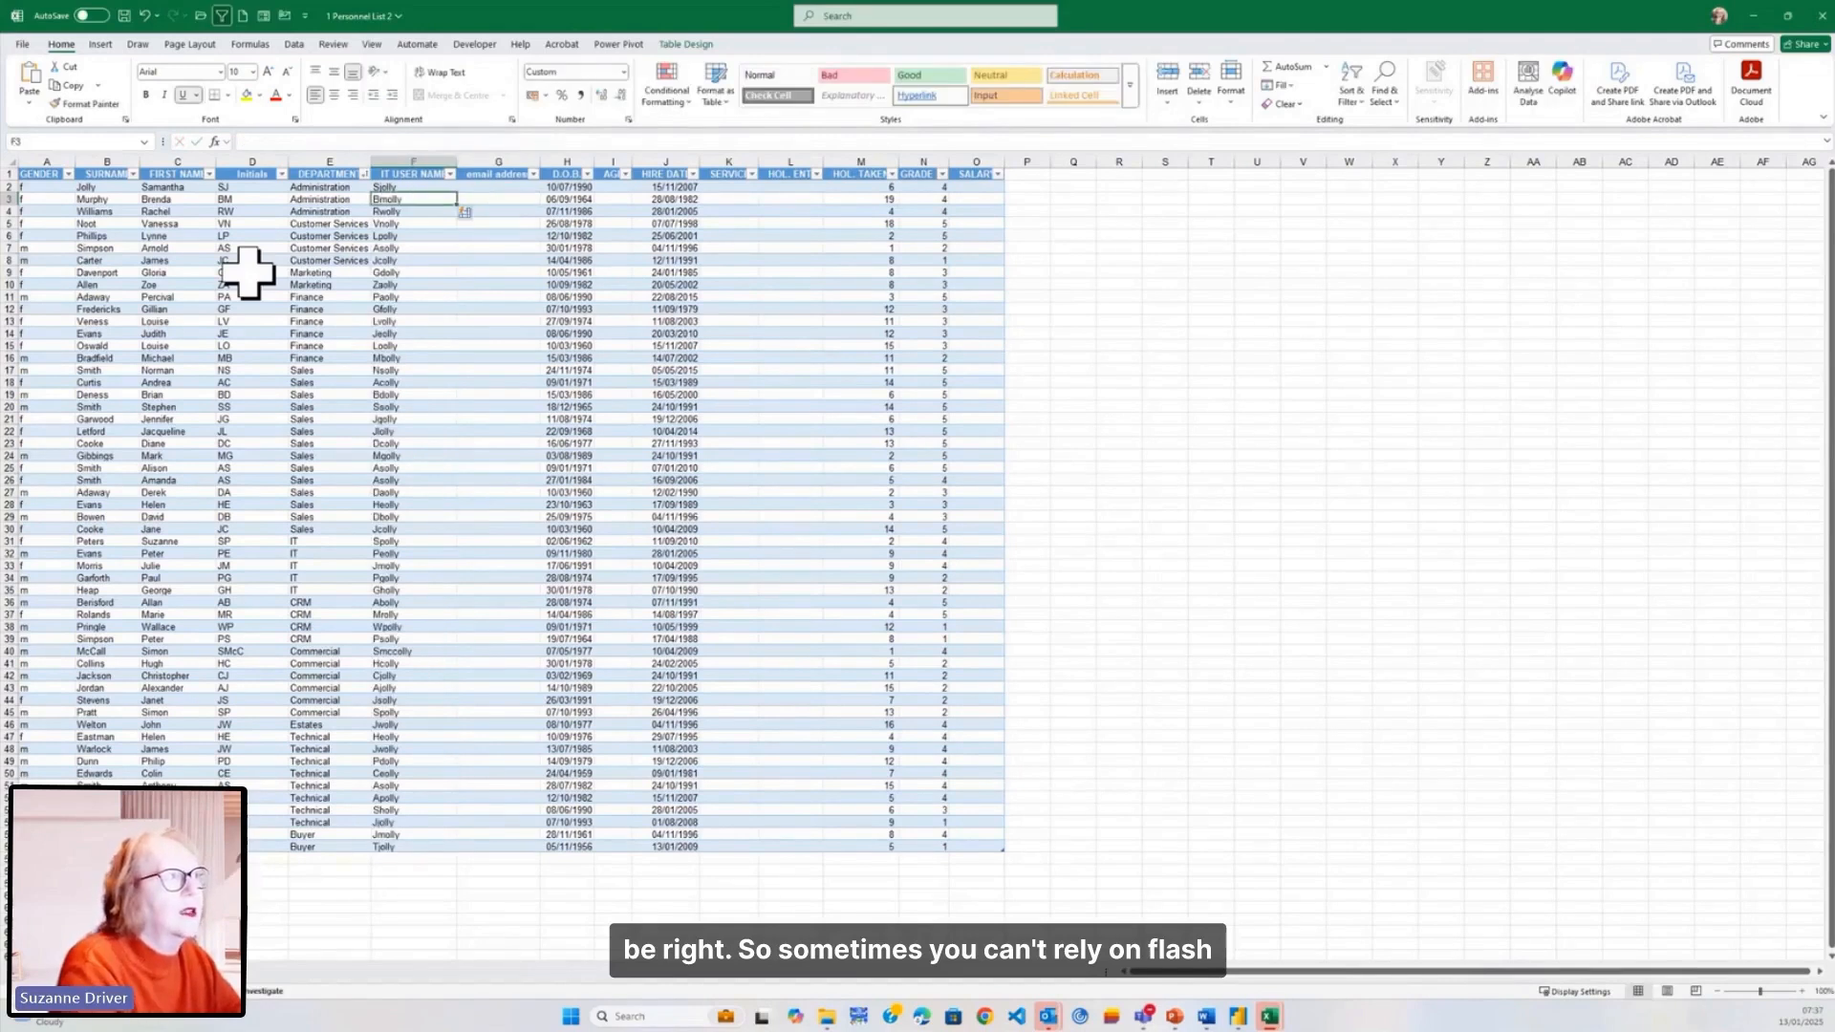
key(Up)
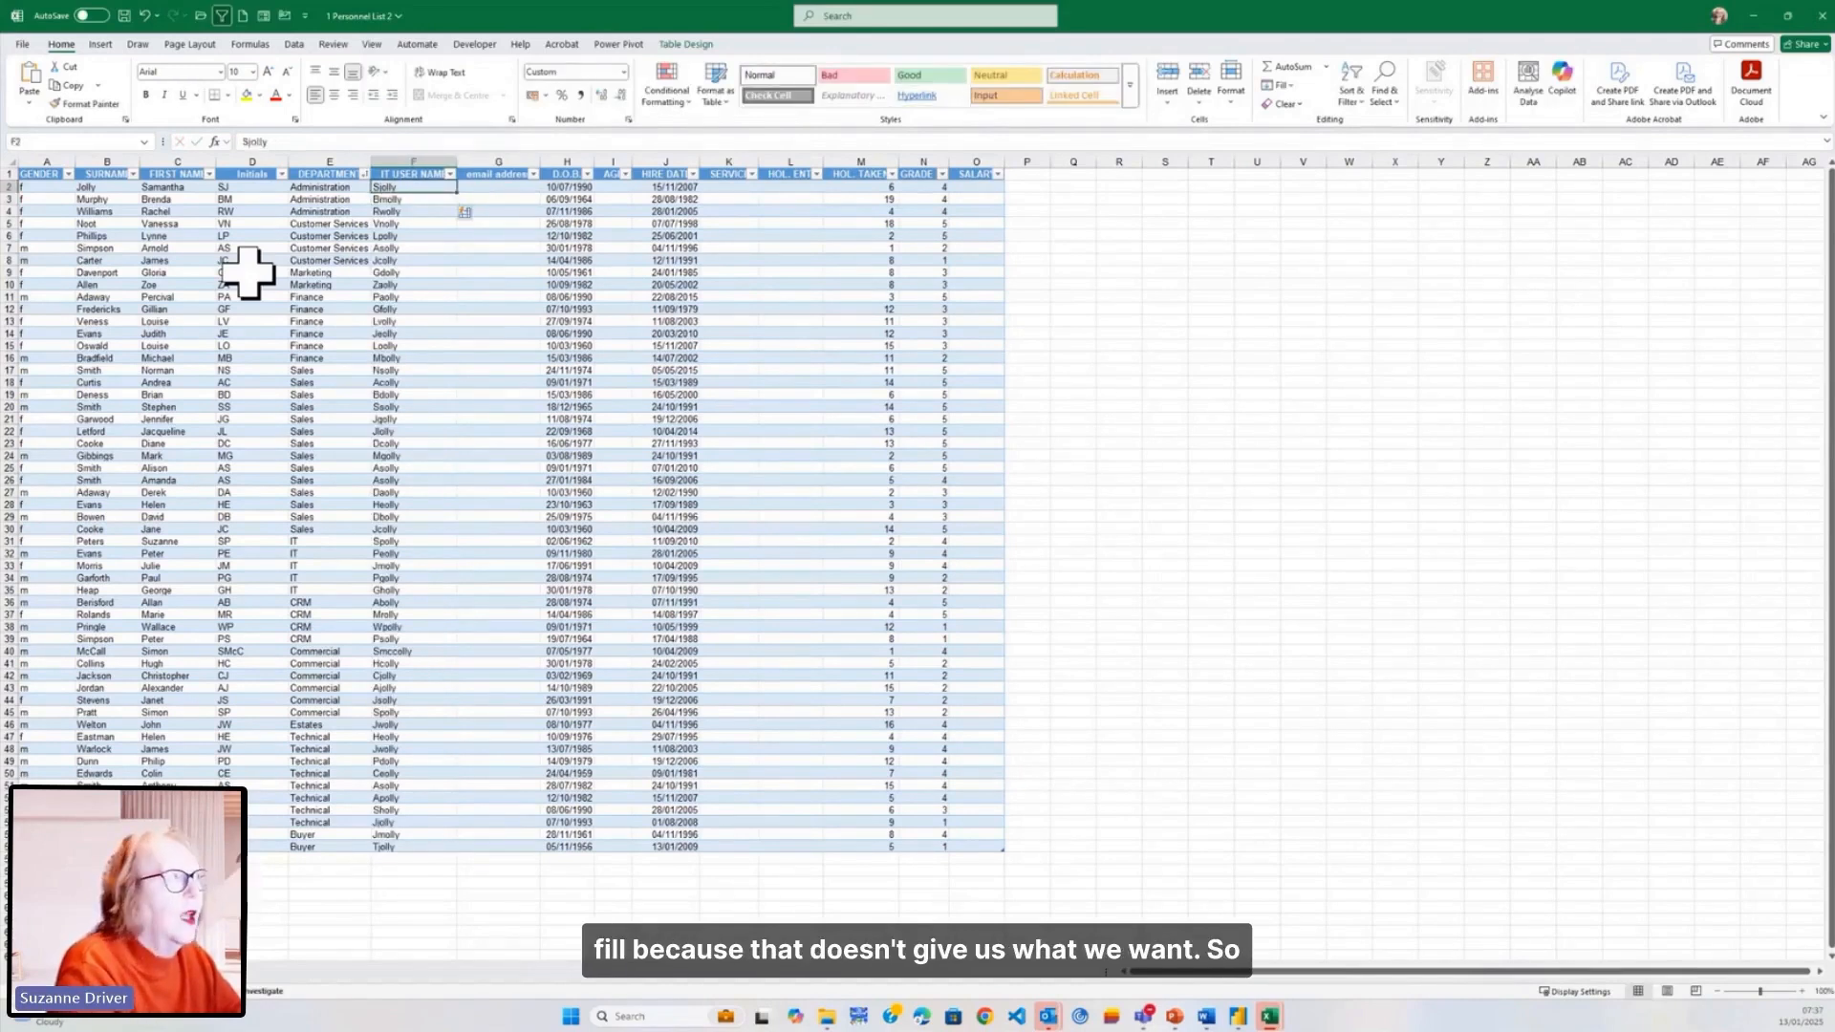
key(ctrl+shift+Down)
key(Delete)
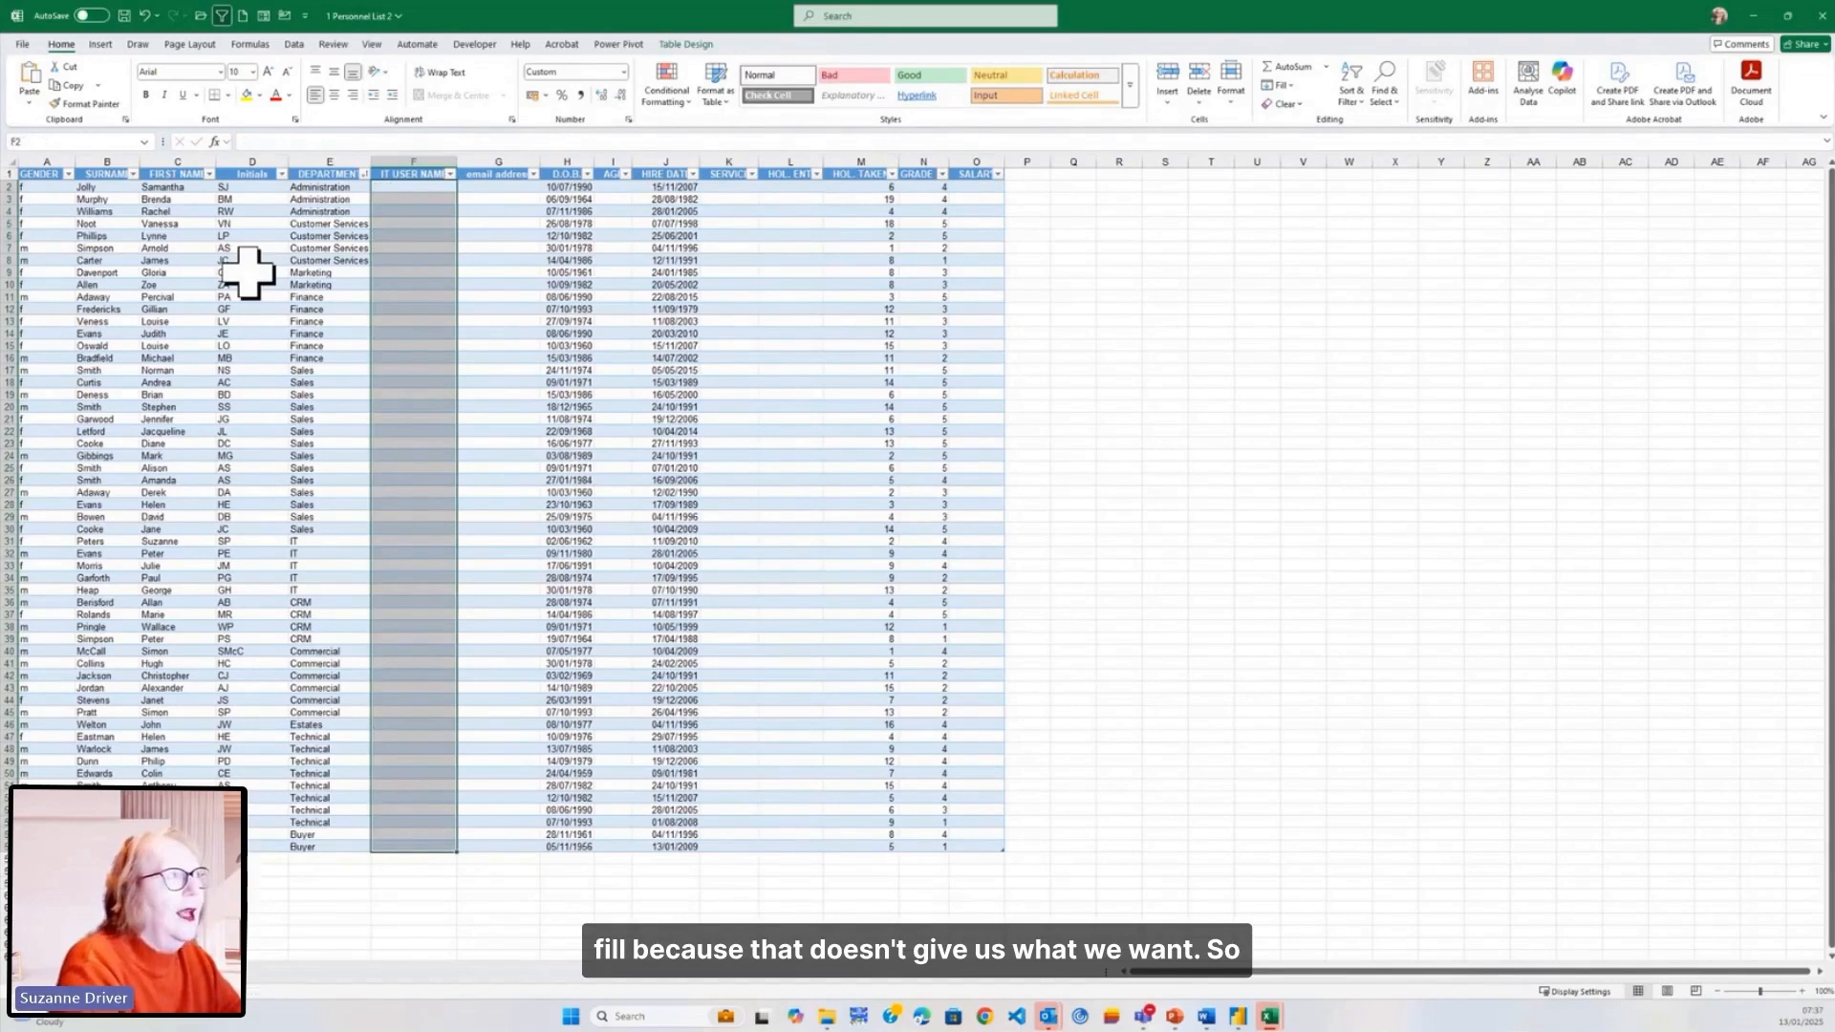
key(Down)
key(Up)
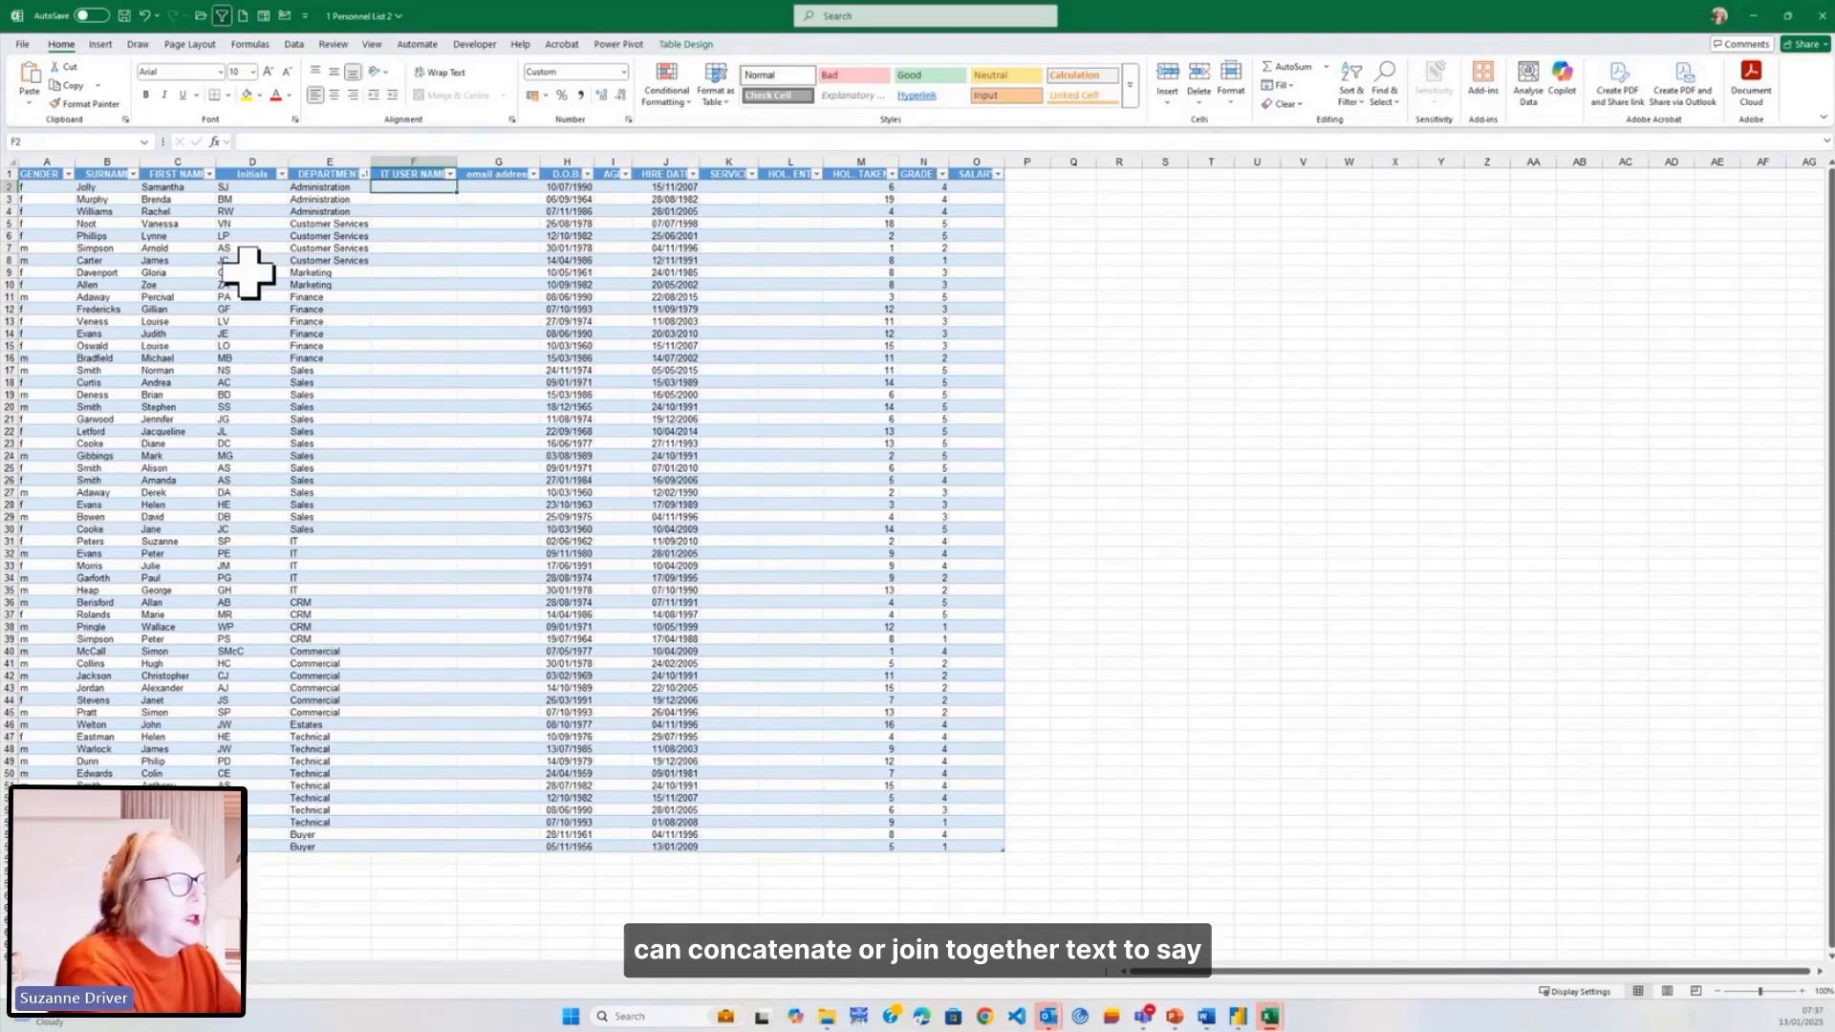
text(=l)
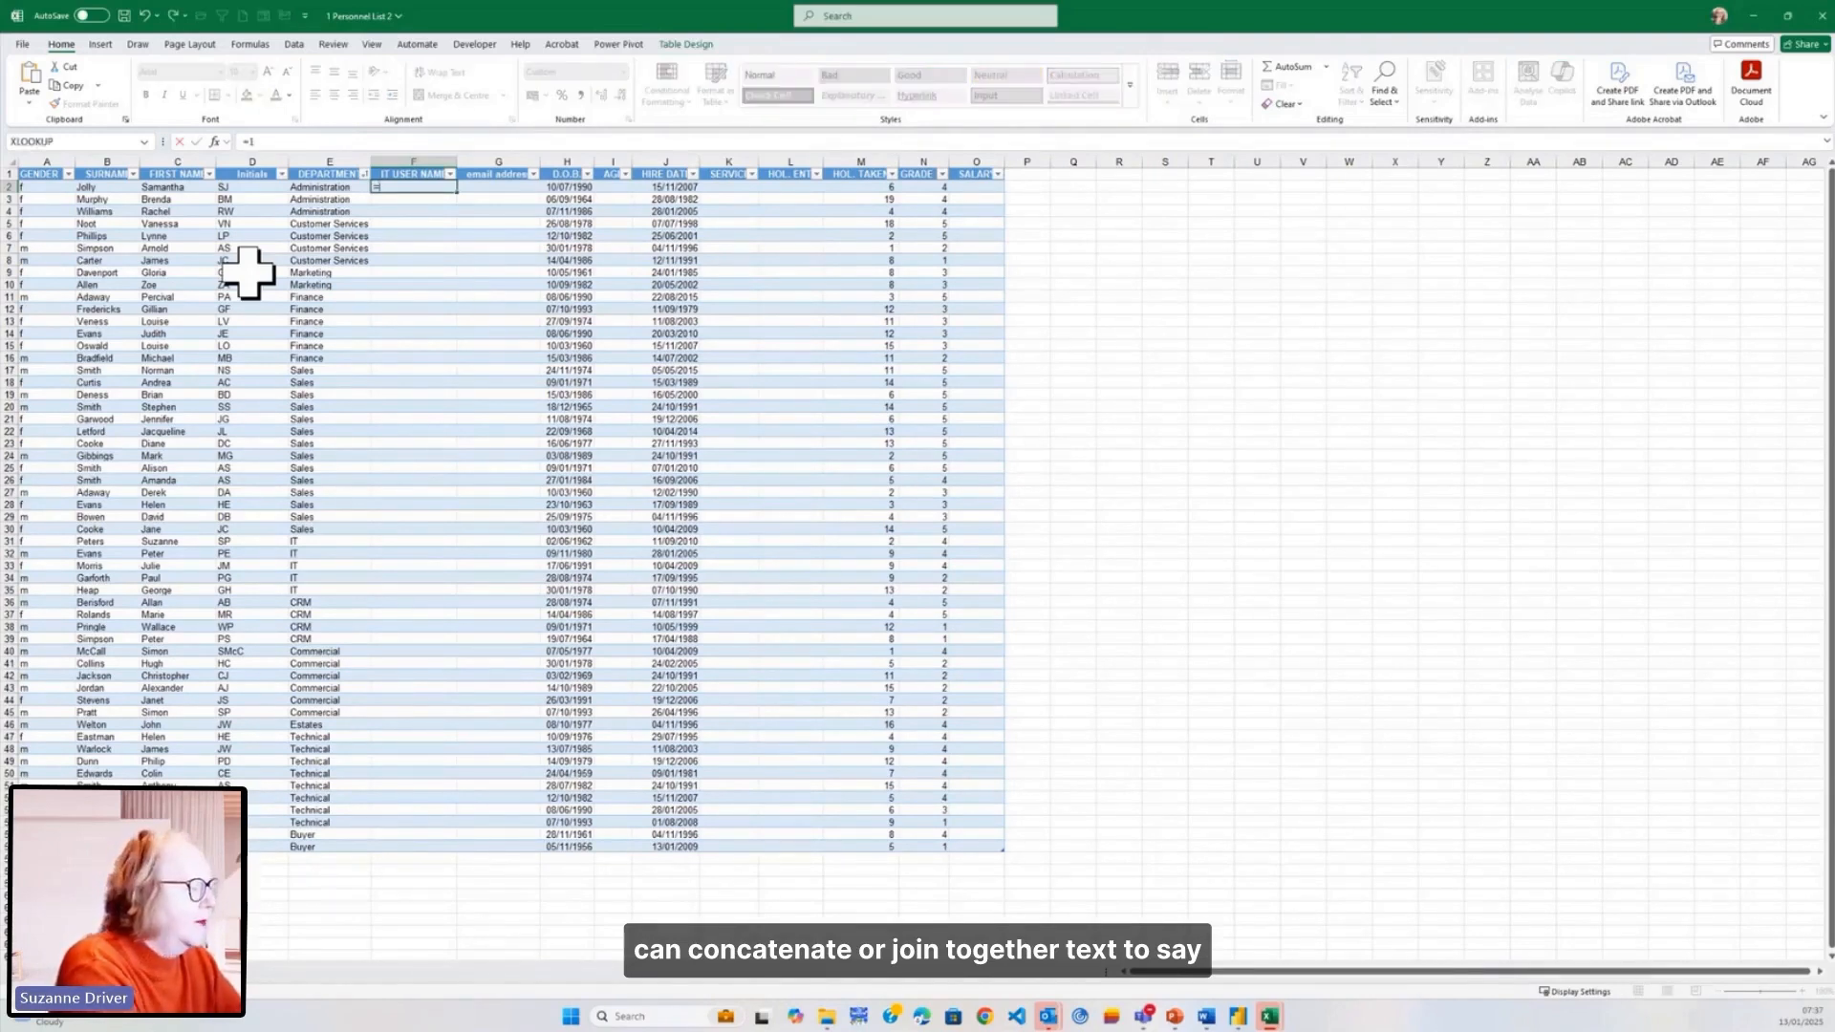
text(eft)
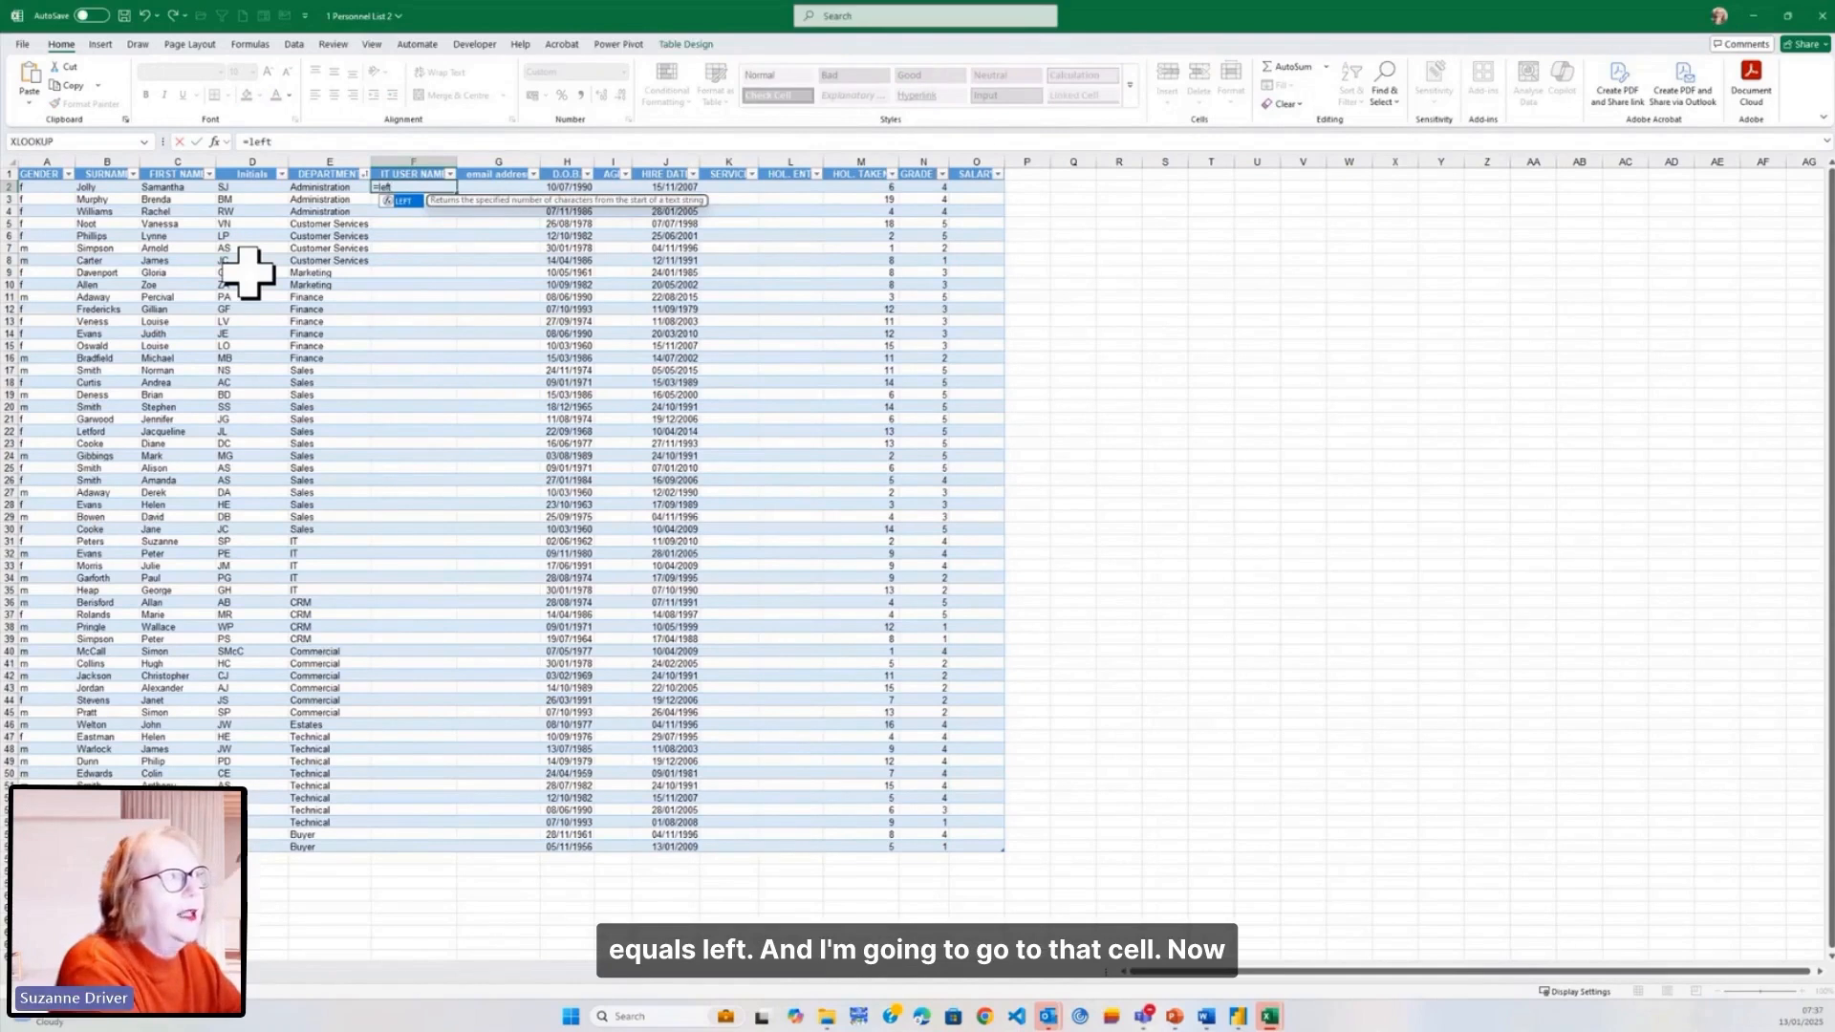
text(()
key(Left)
key(Left)
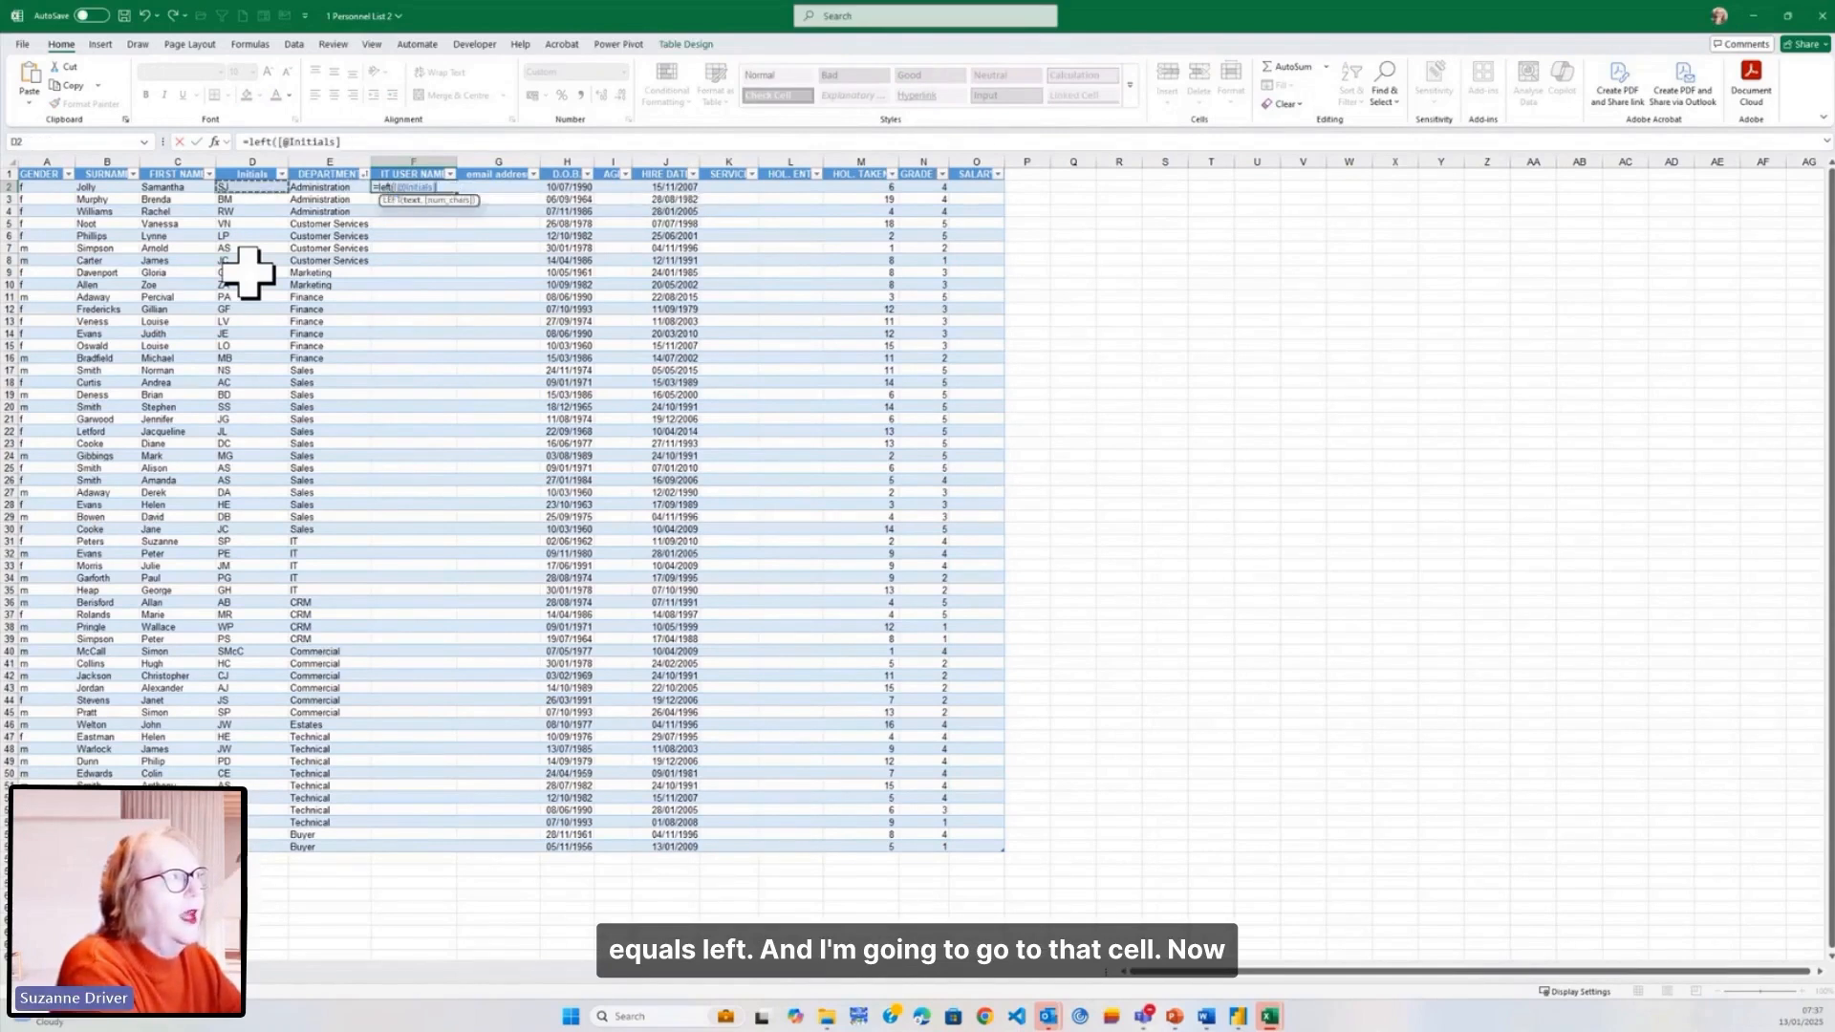
key(Left)
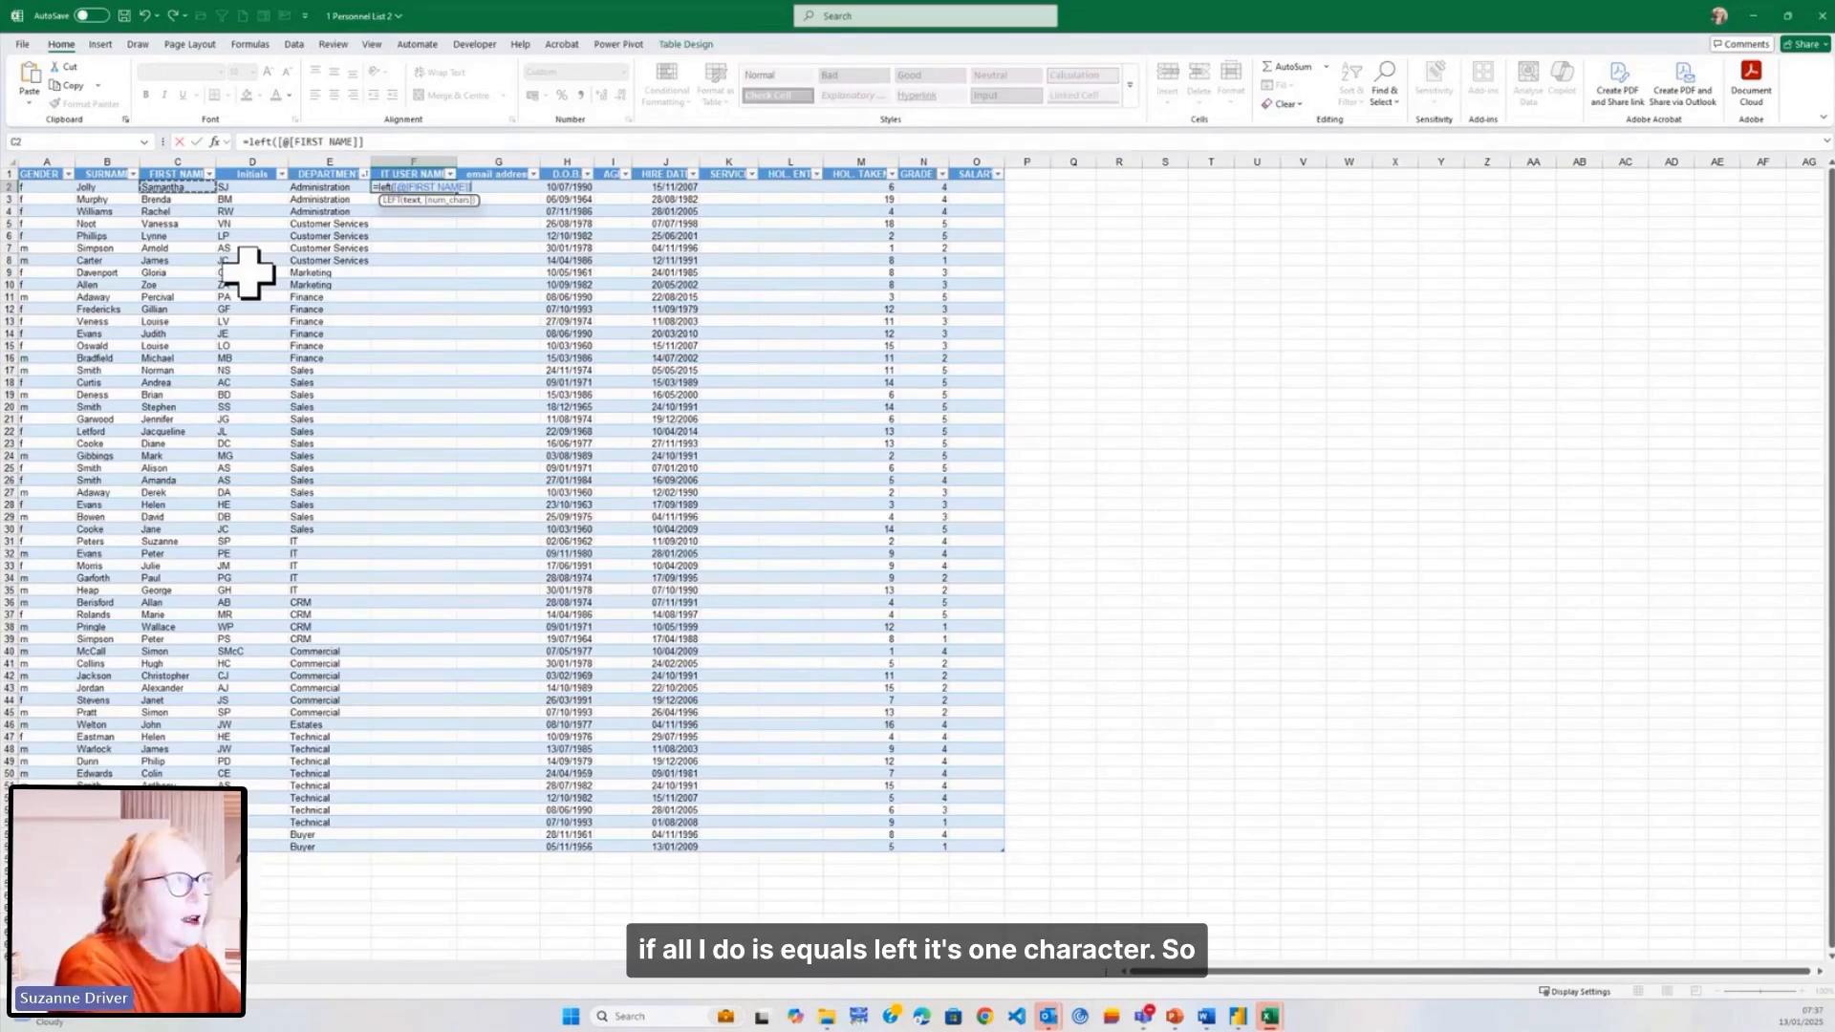
text())
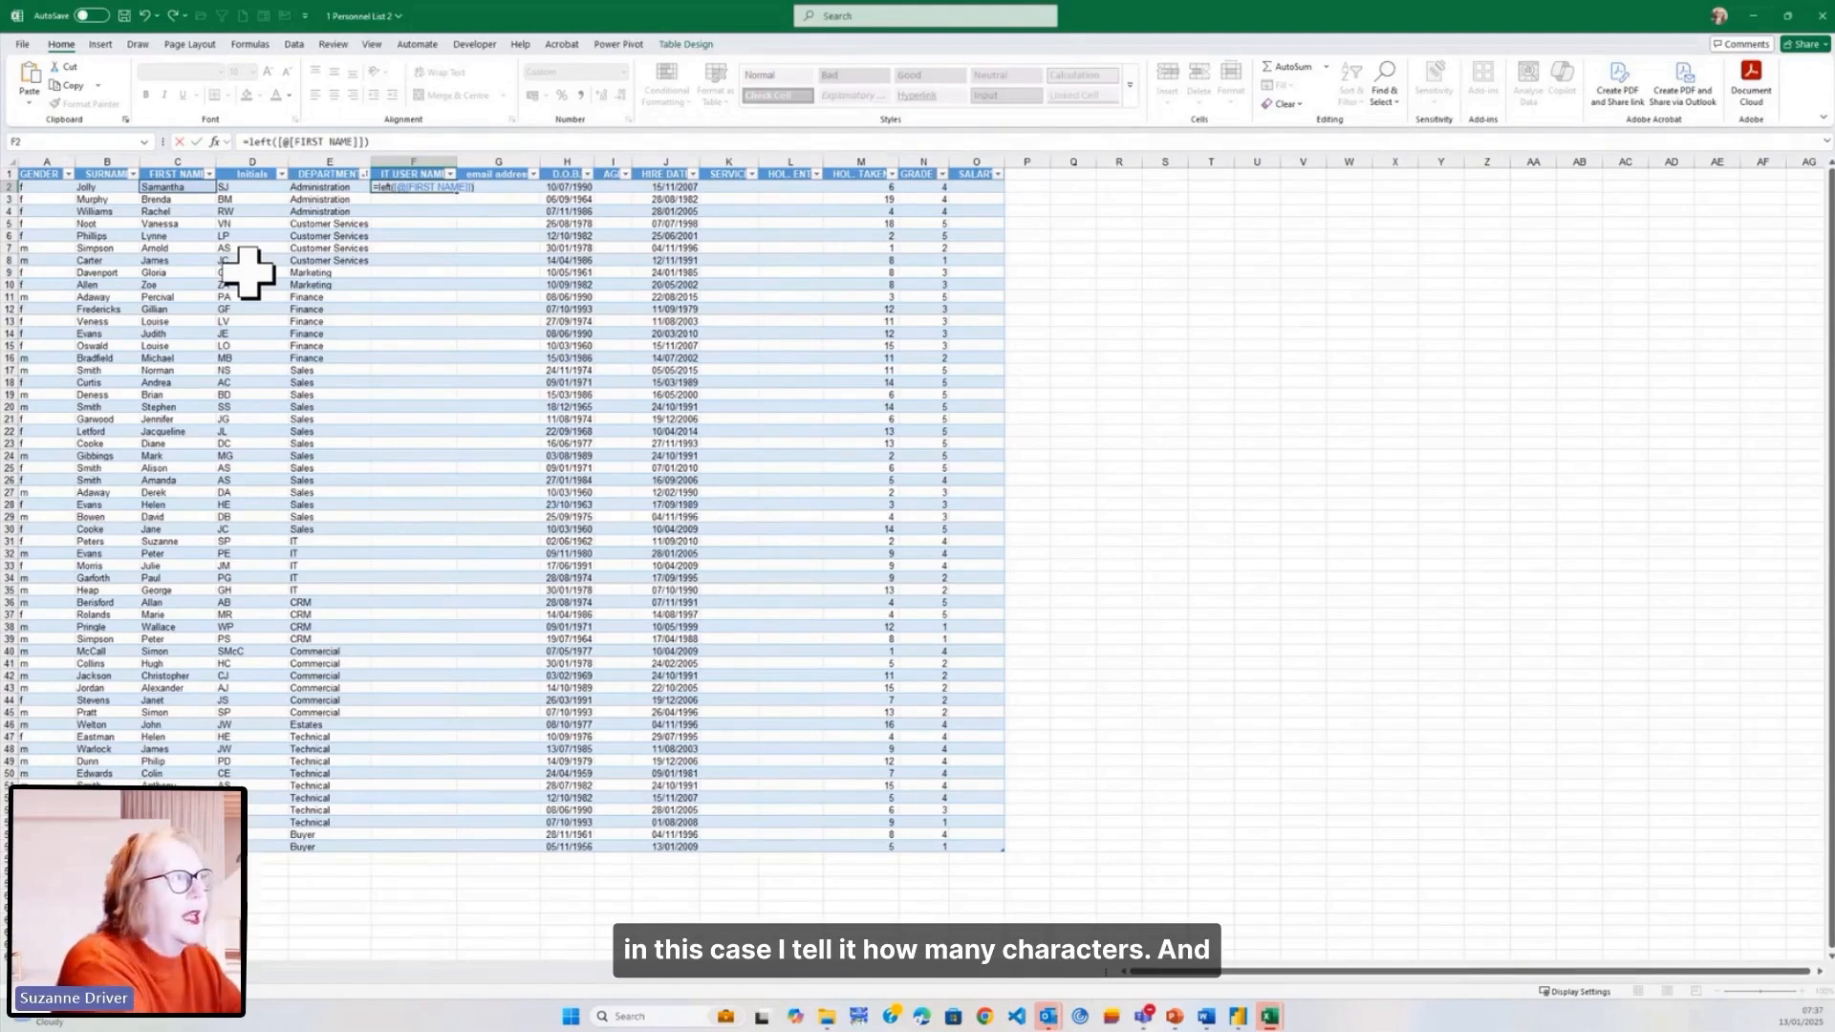
text(&)
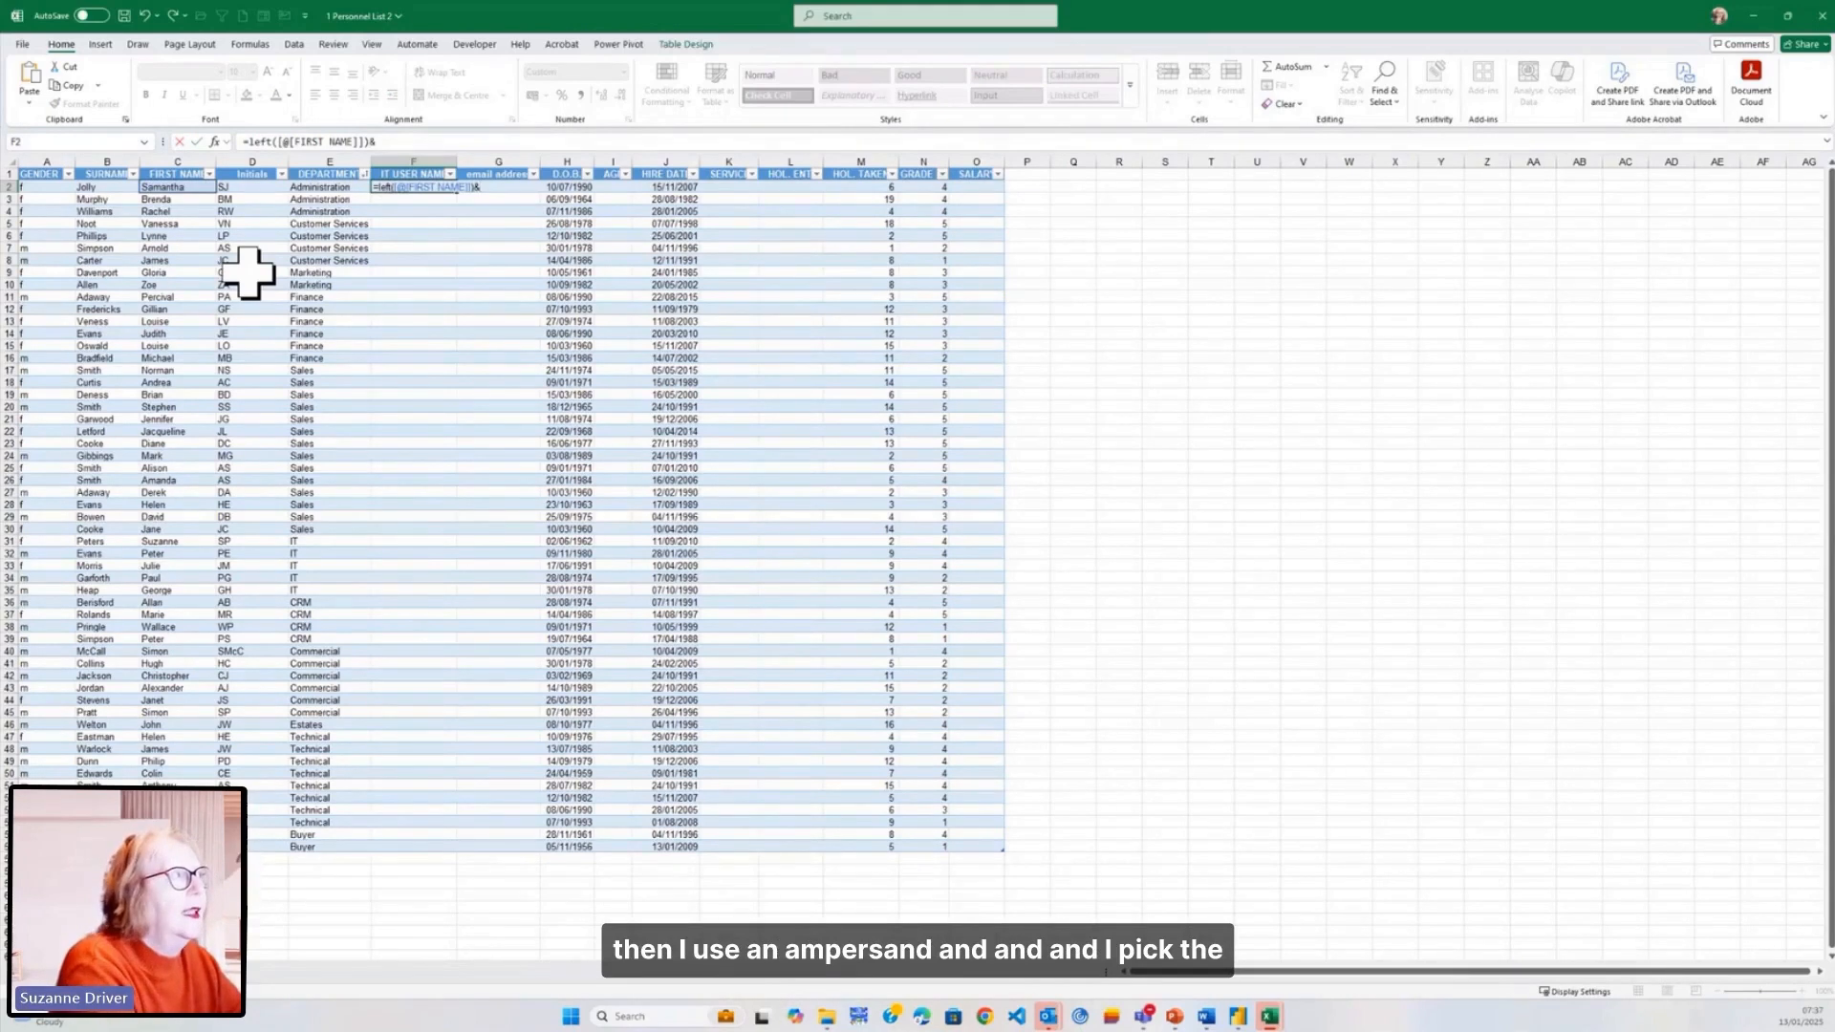
key(Left)
key(Left)
key(Left)
key(Left)
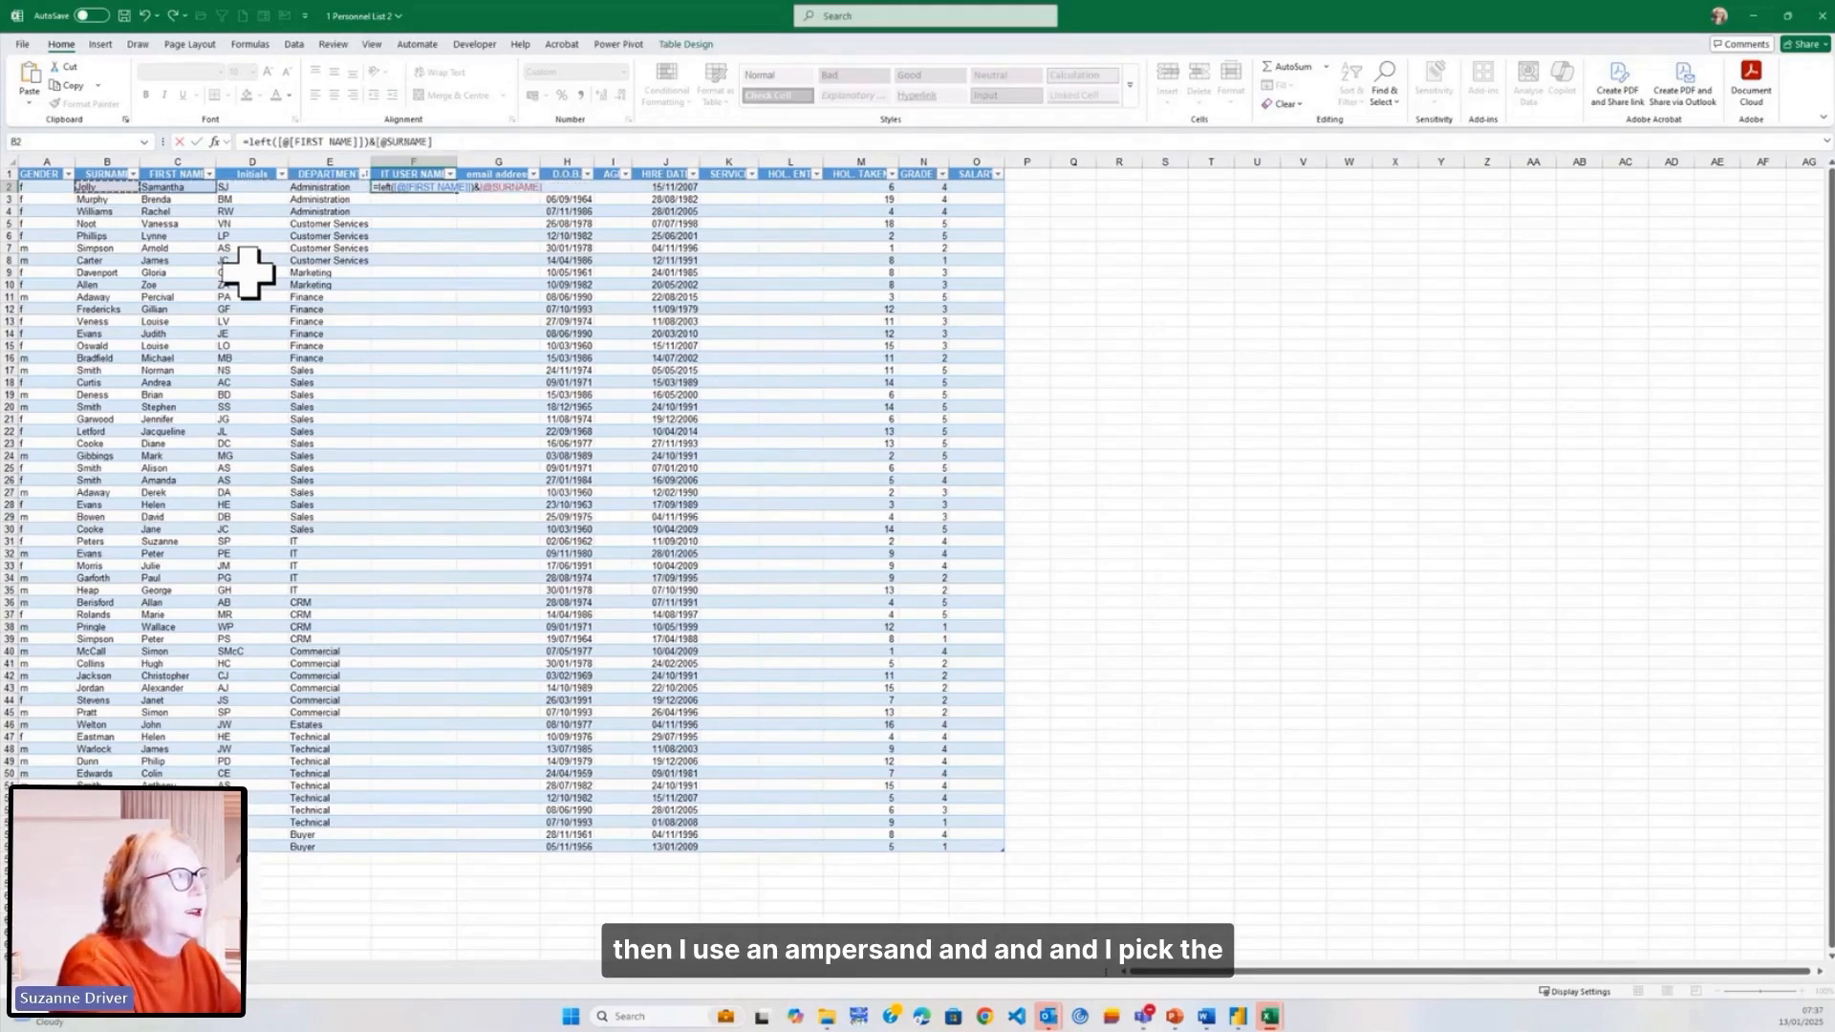
key(Tab)
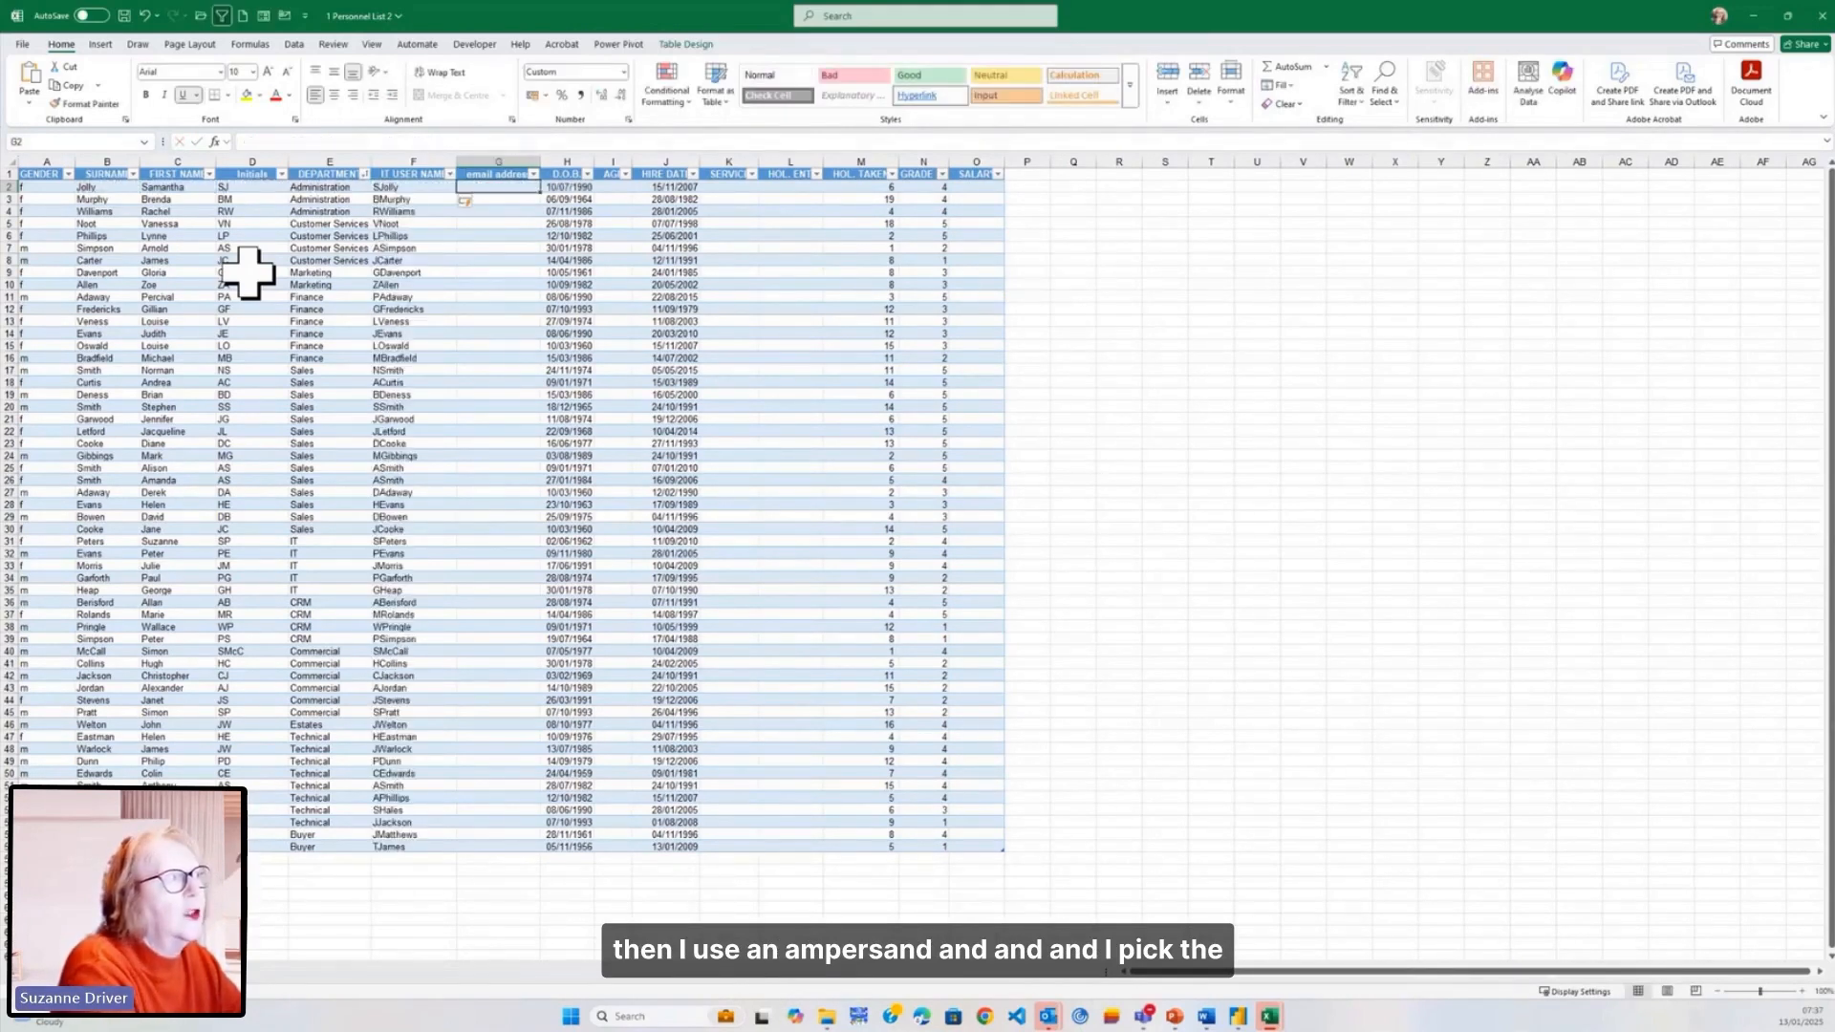
key(Up)
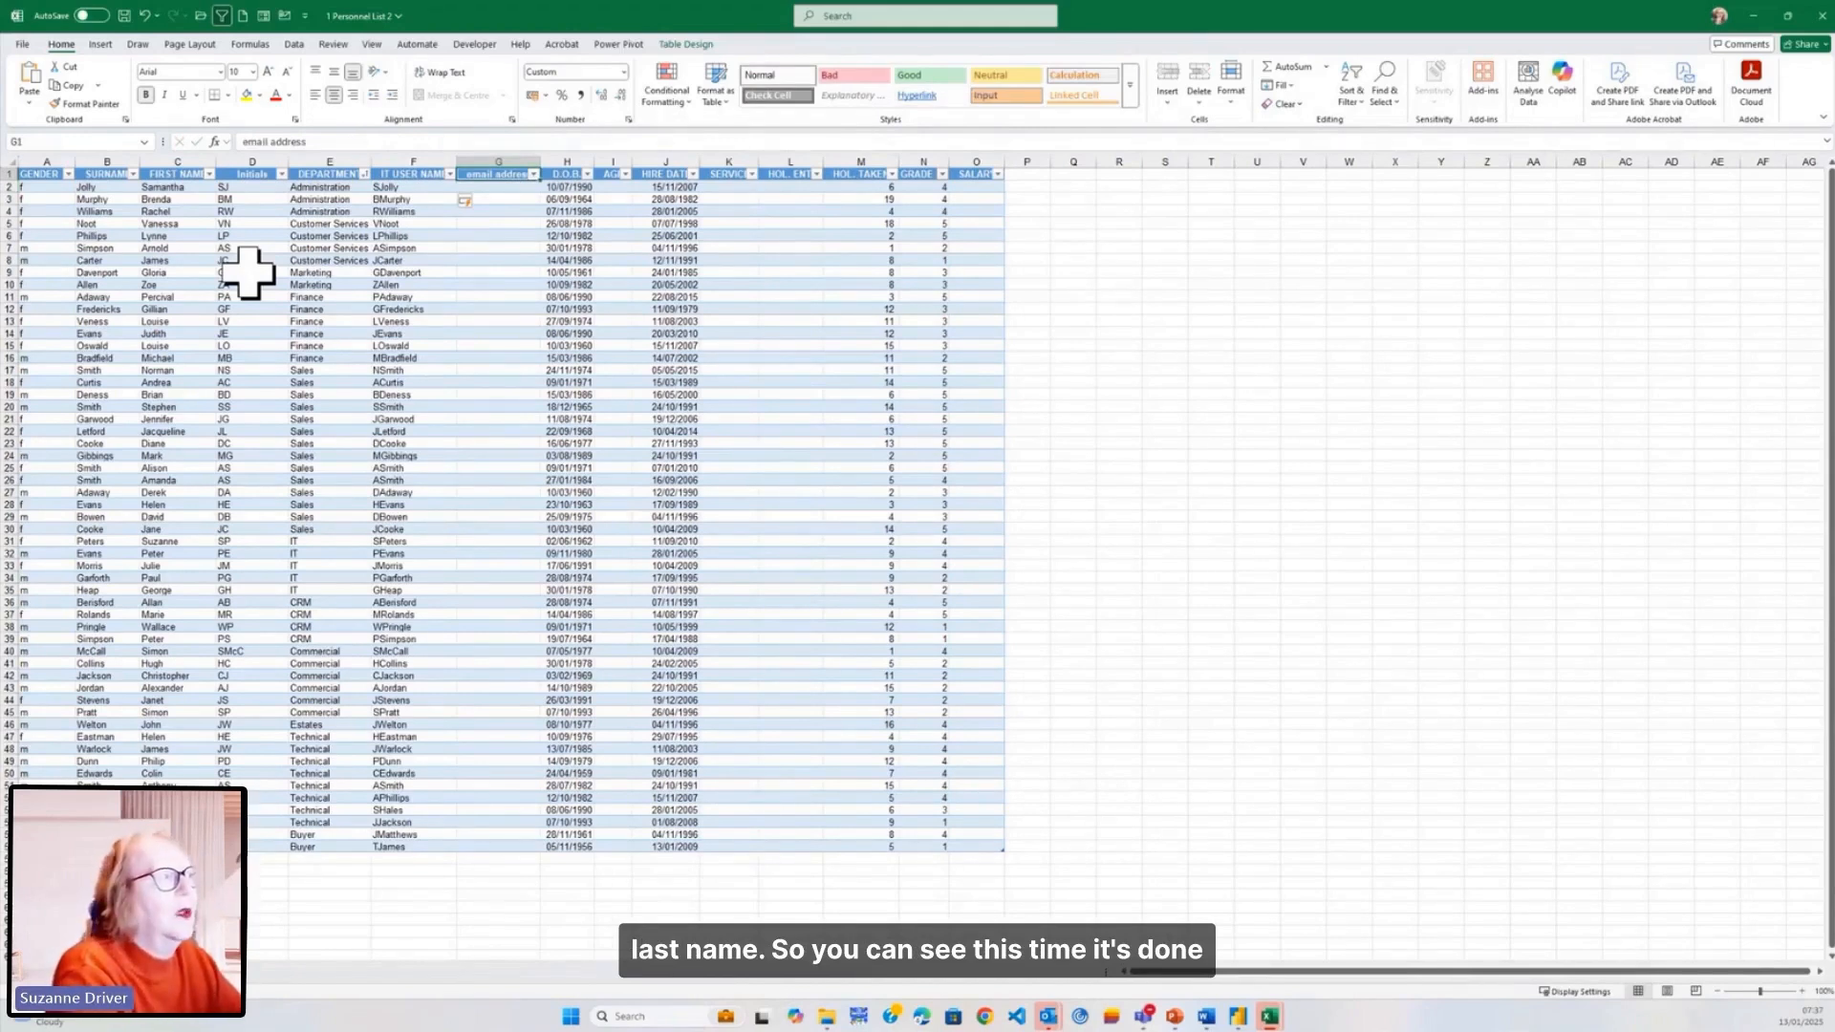
click(437, 187)
scroll(497, 382, up, 5)
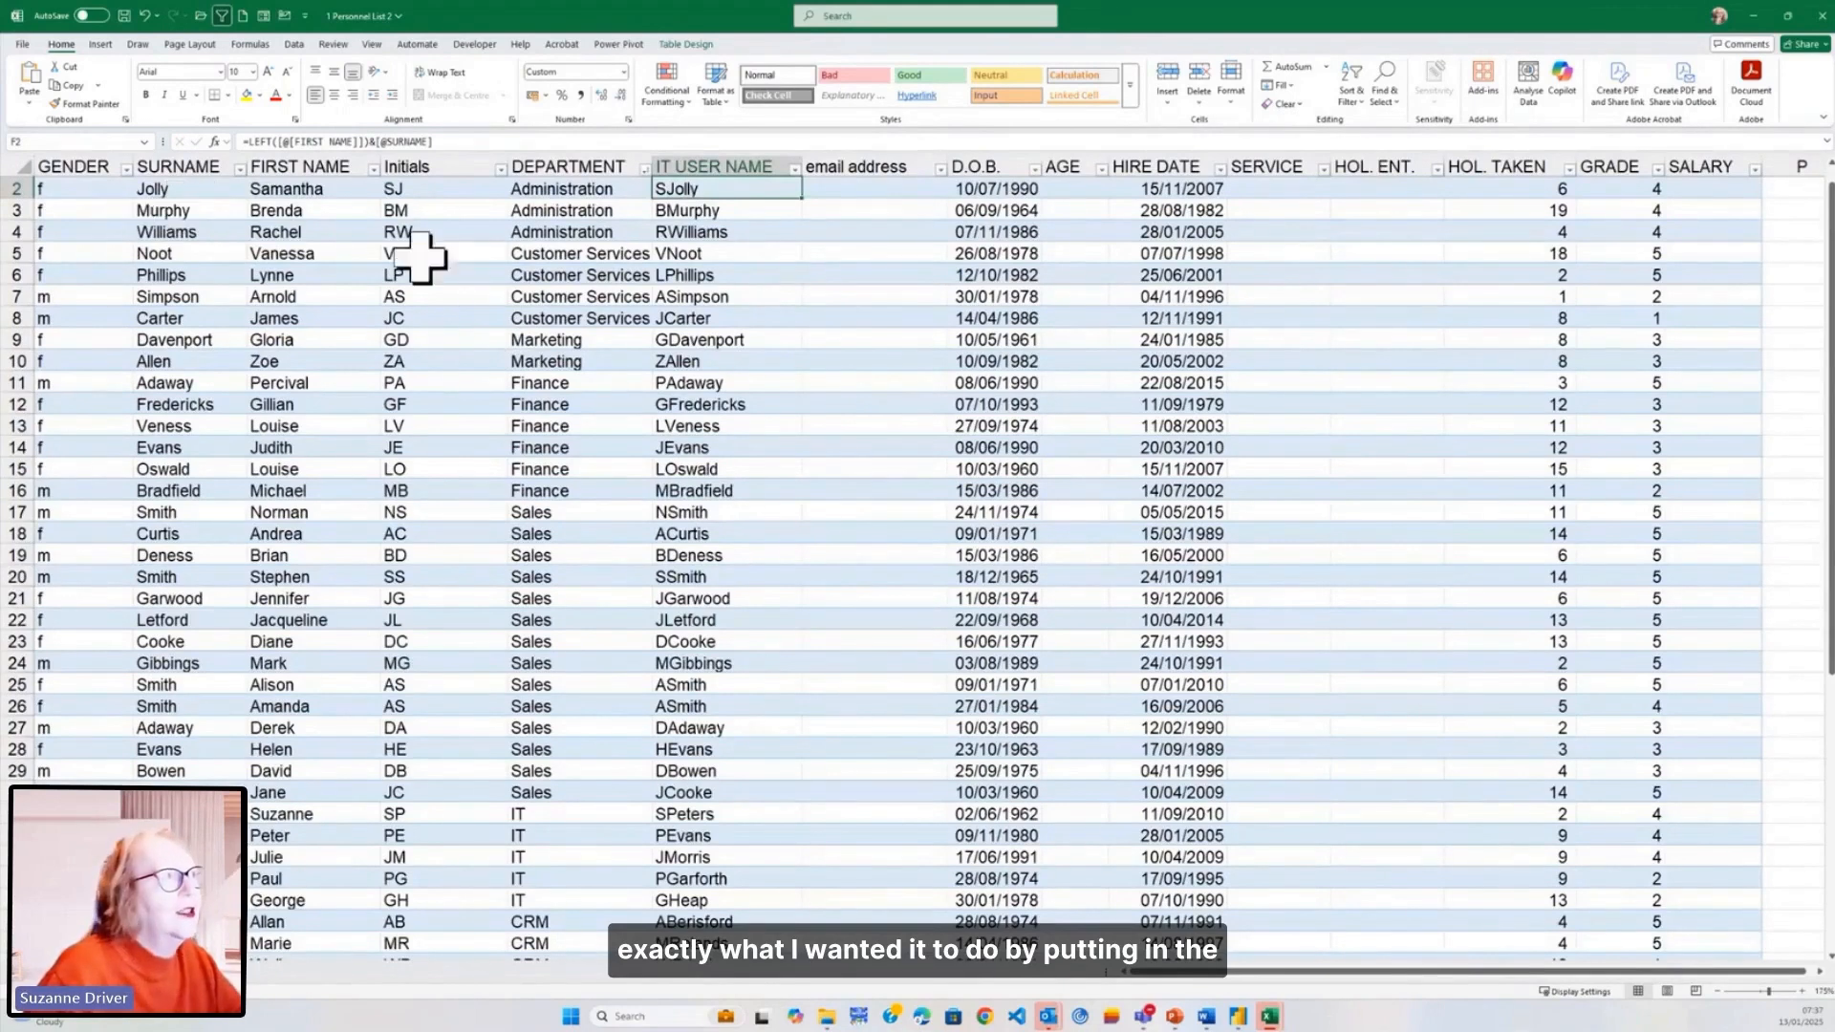
scroll(666, 335, down, 3)
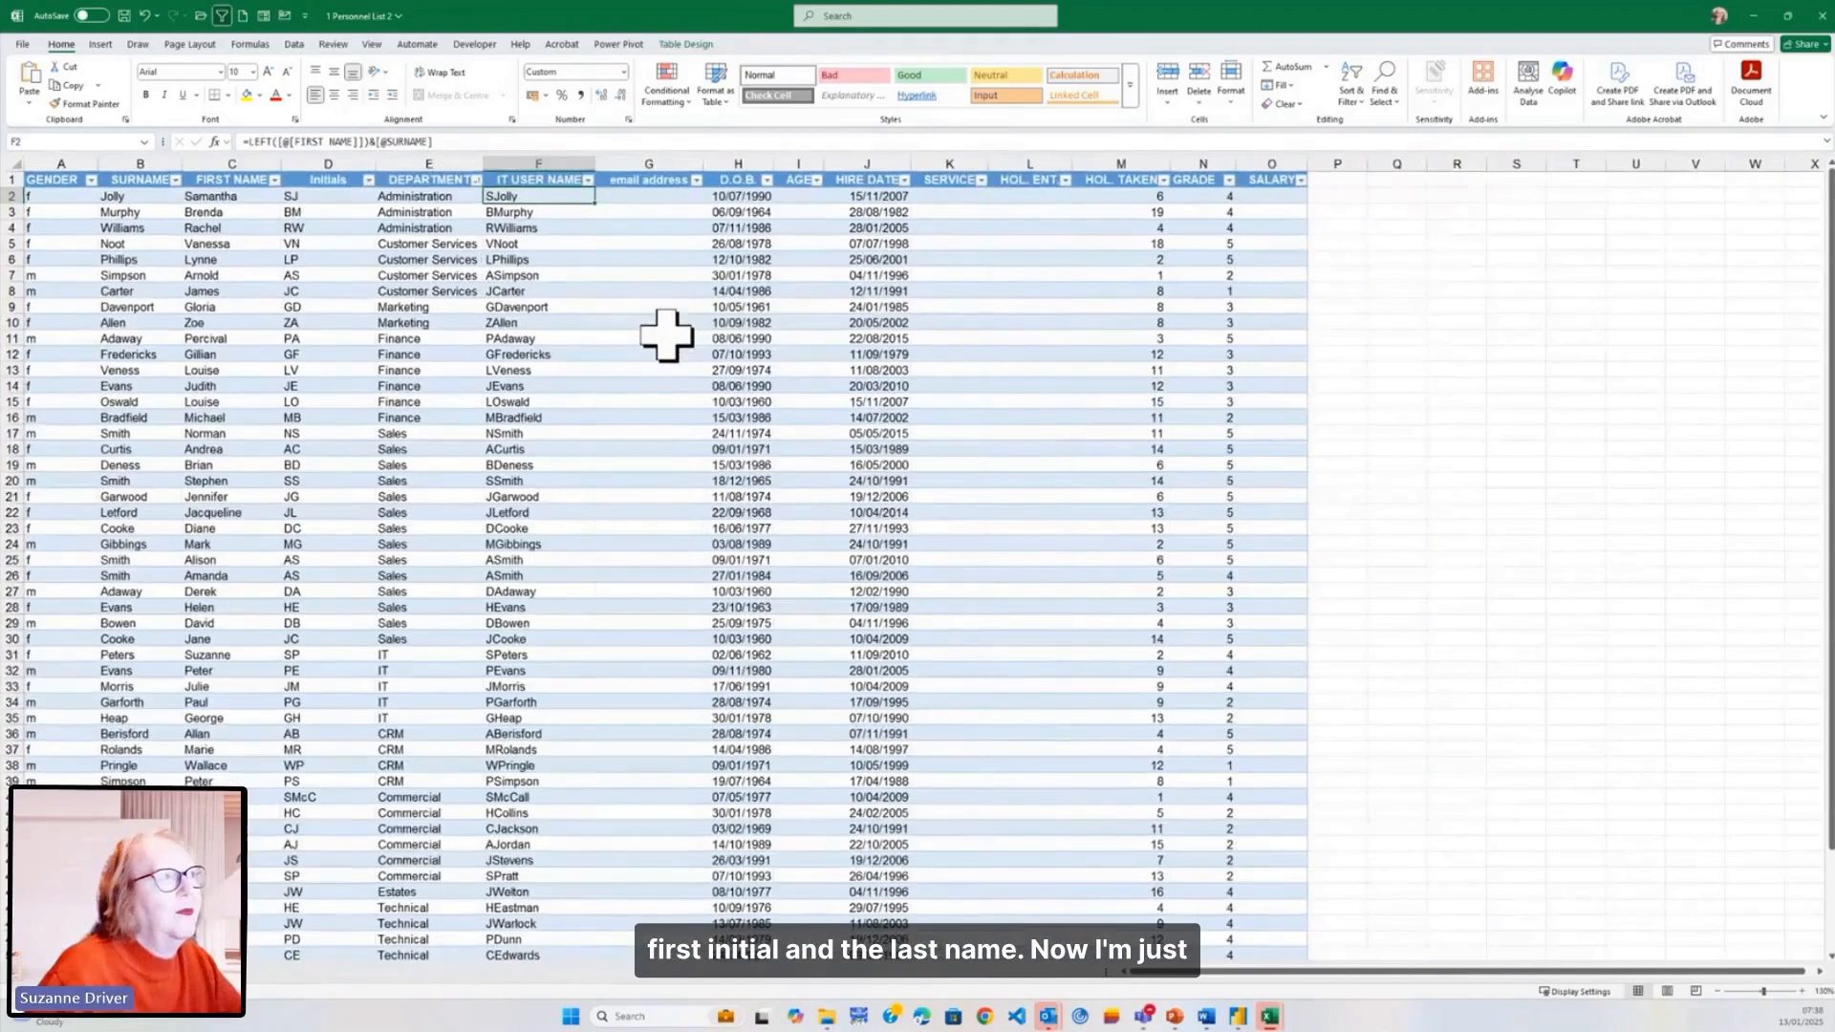
scroll(666, 335, down, 1)
click(643, 182)
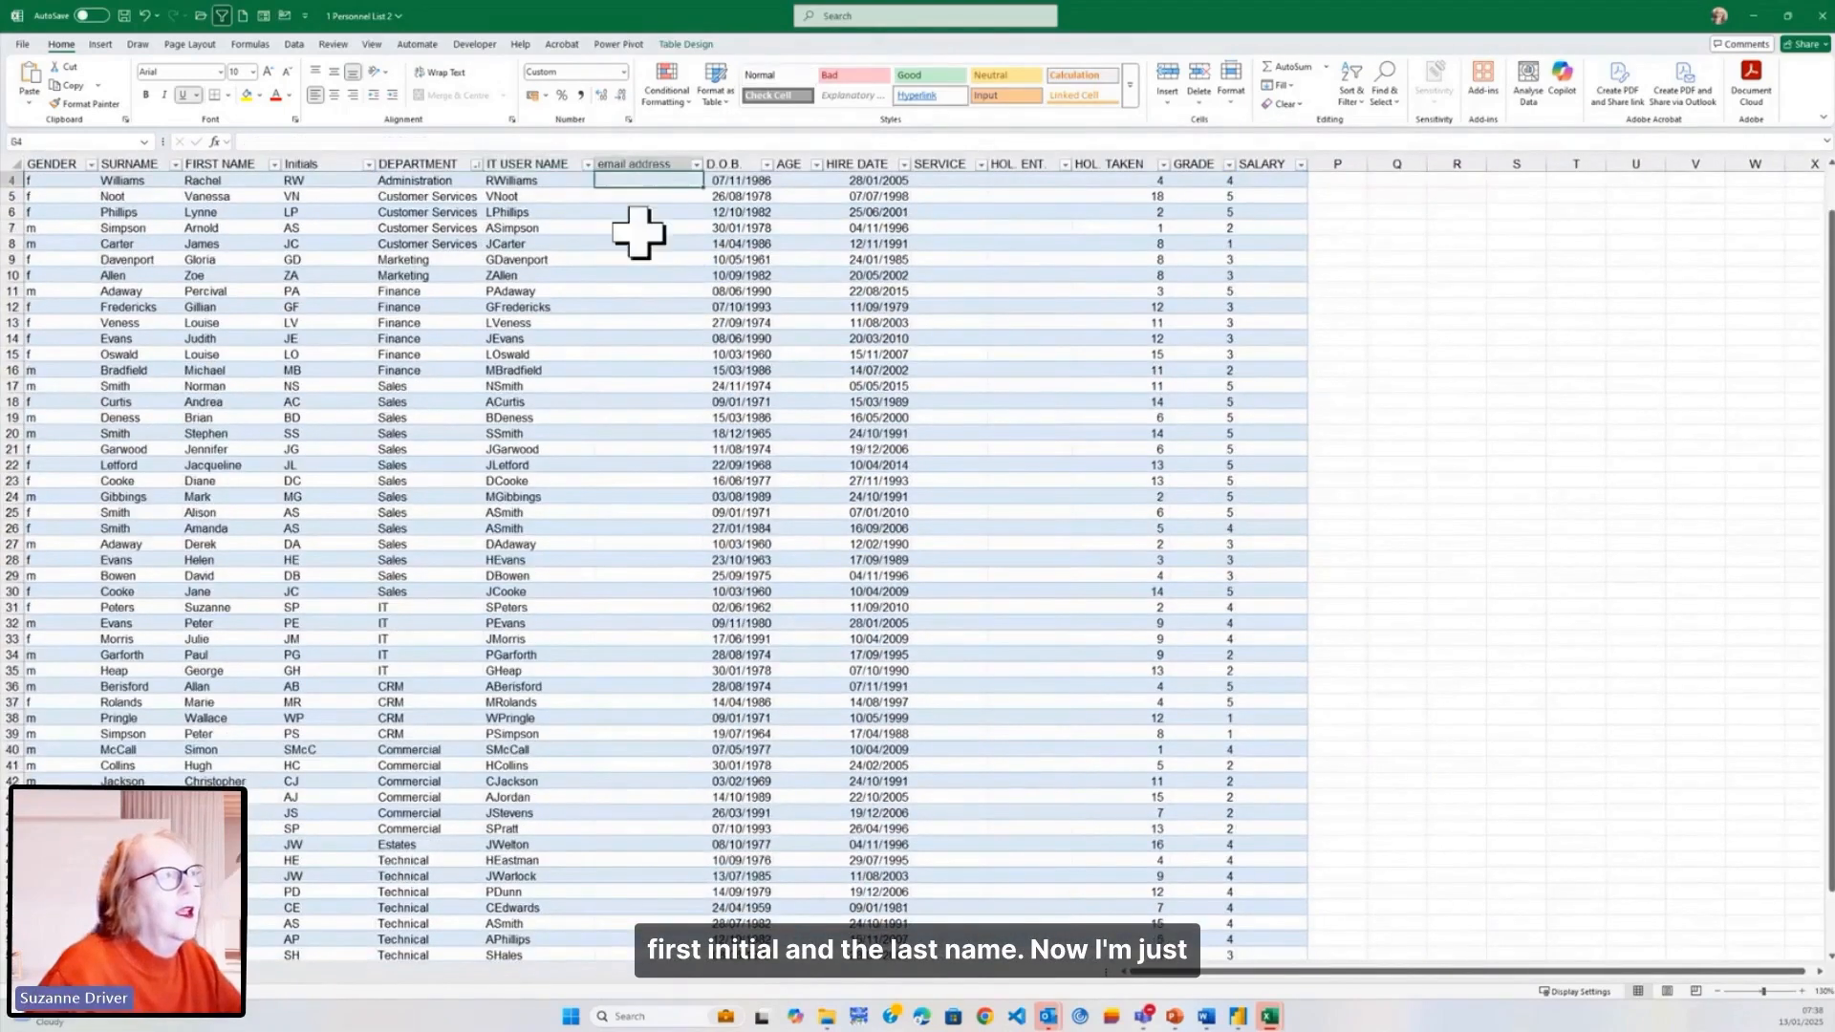
scroll(643, 344, up, 1)
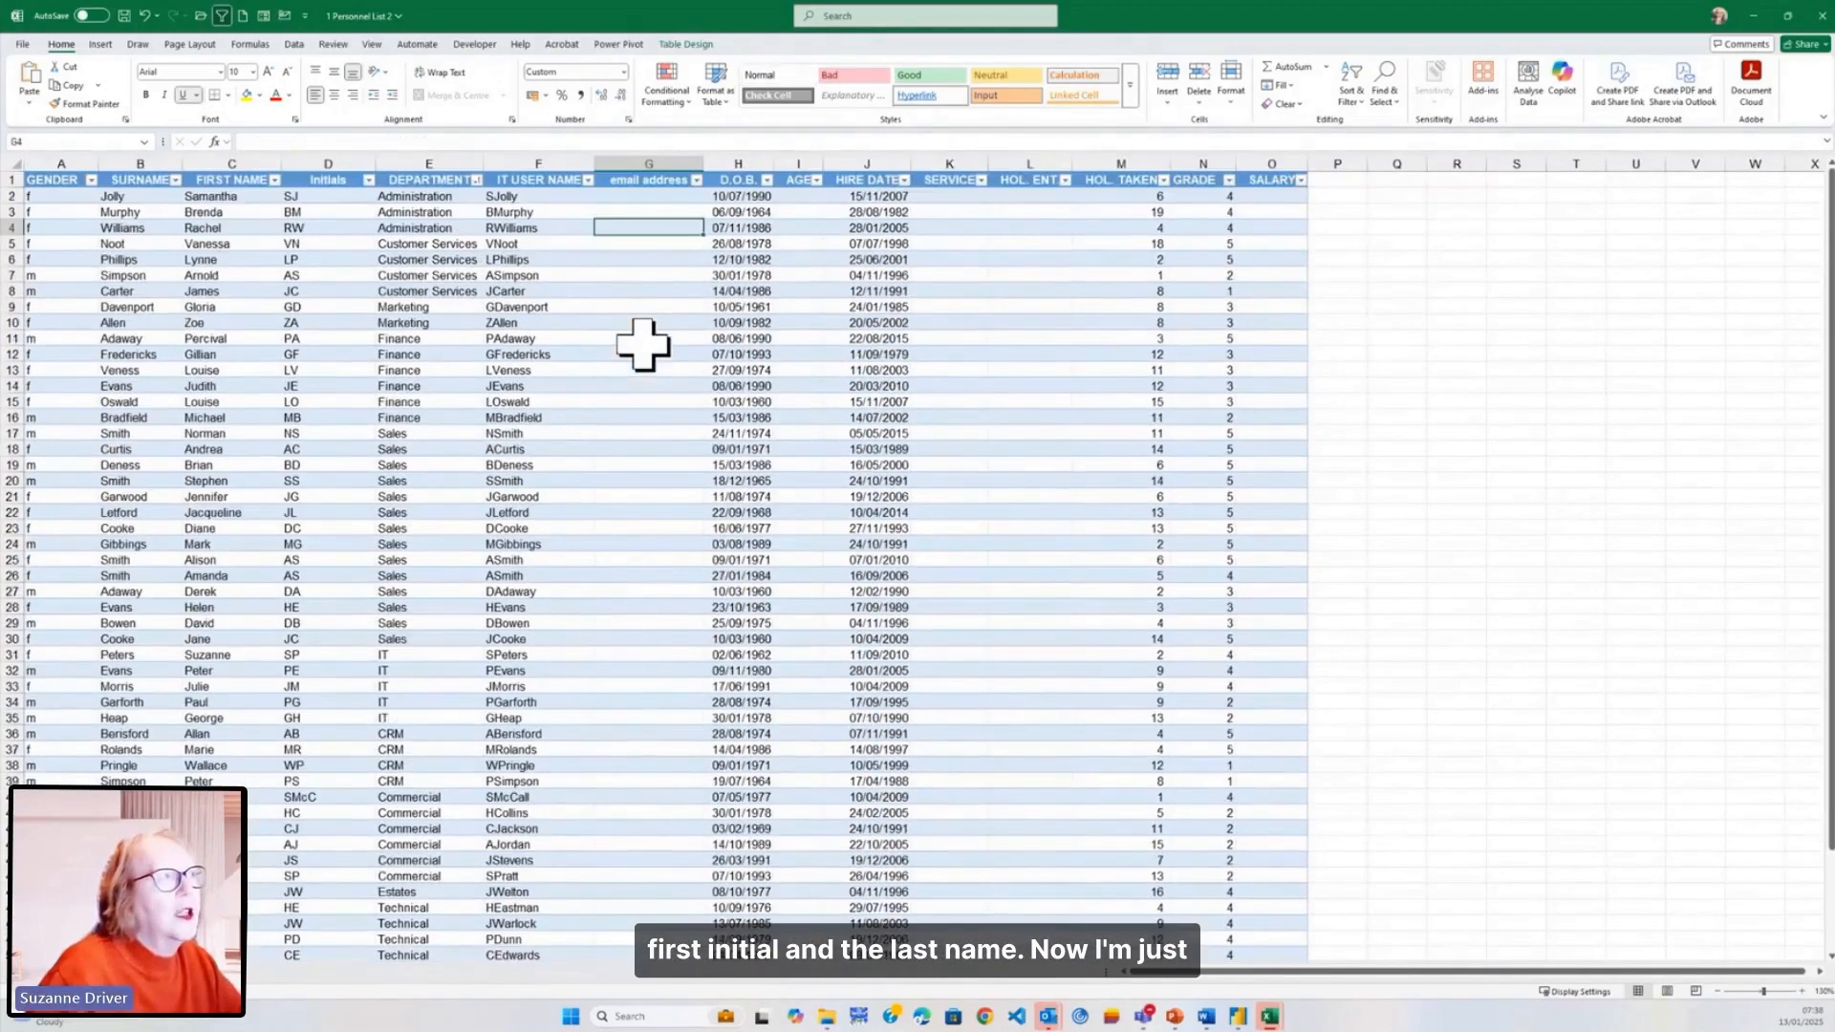
click(626, 195)
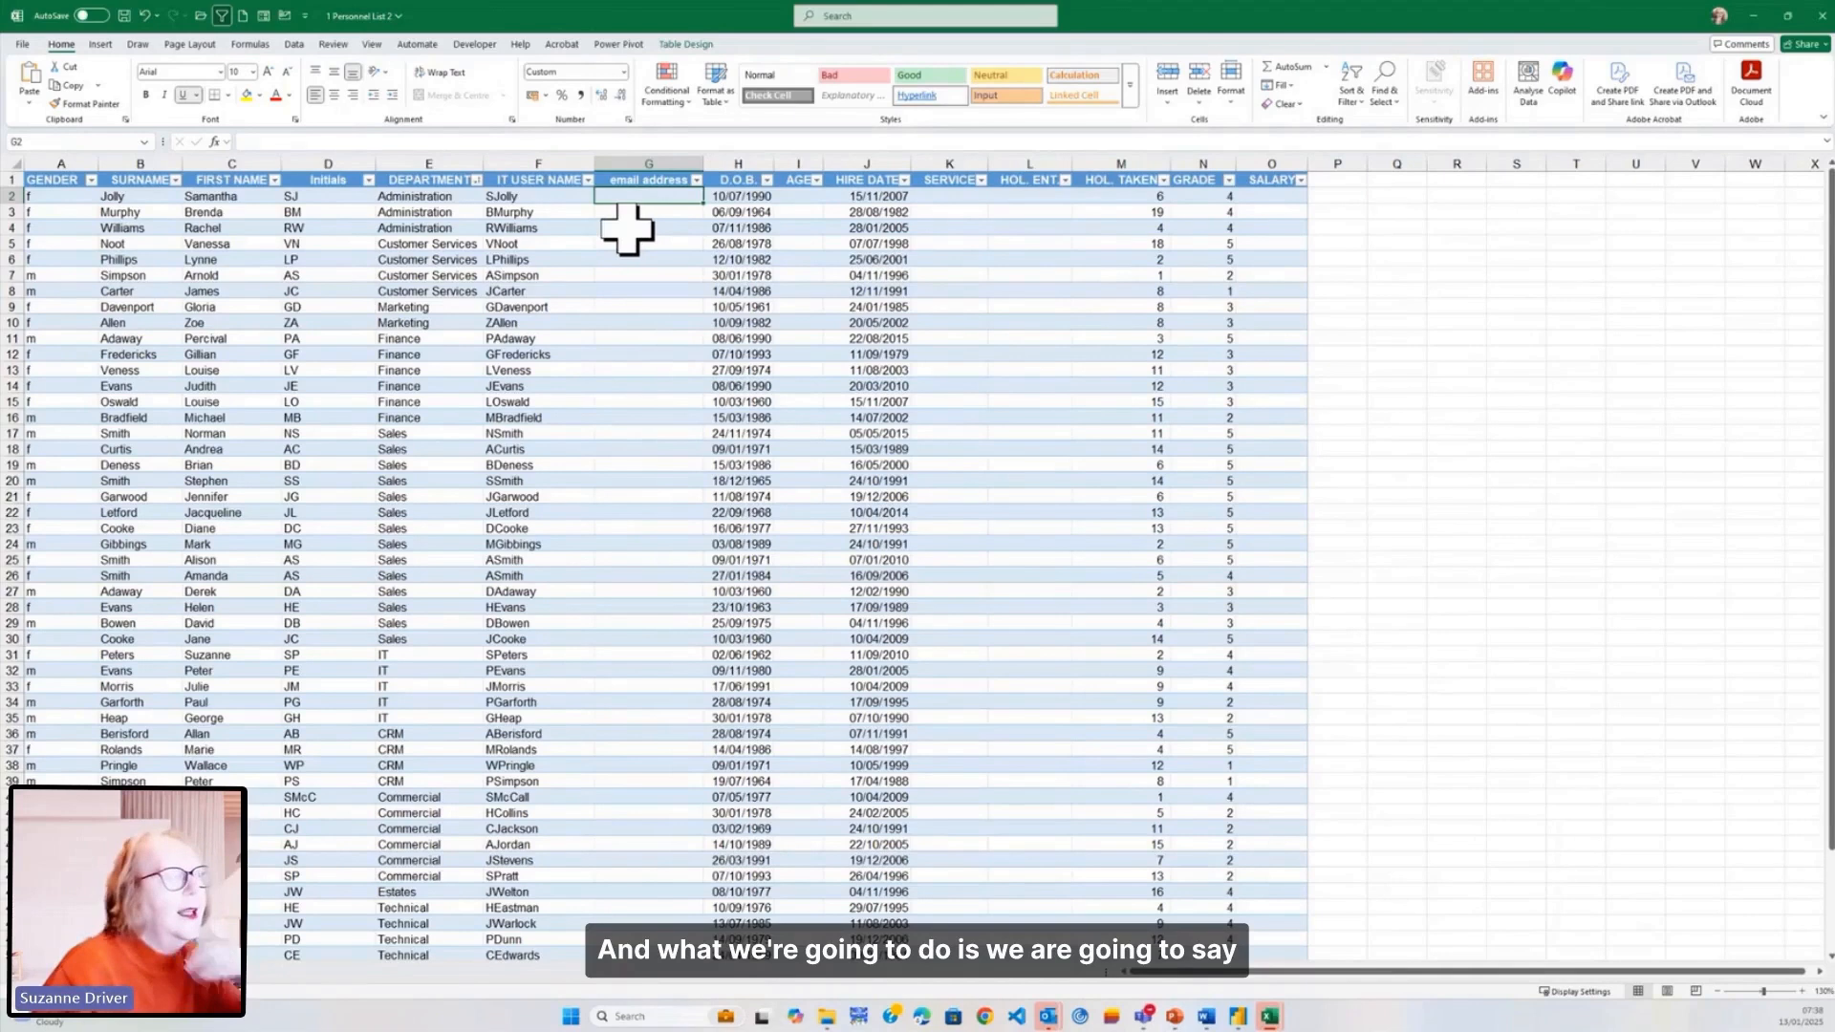
- Build emails in G2 by joining the IT user name to "wintergloves.co.uk" for every row
text(=)
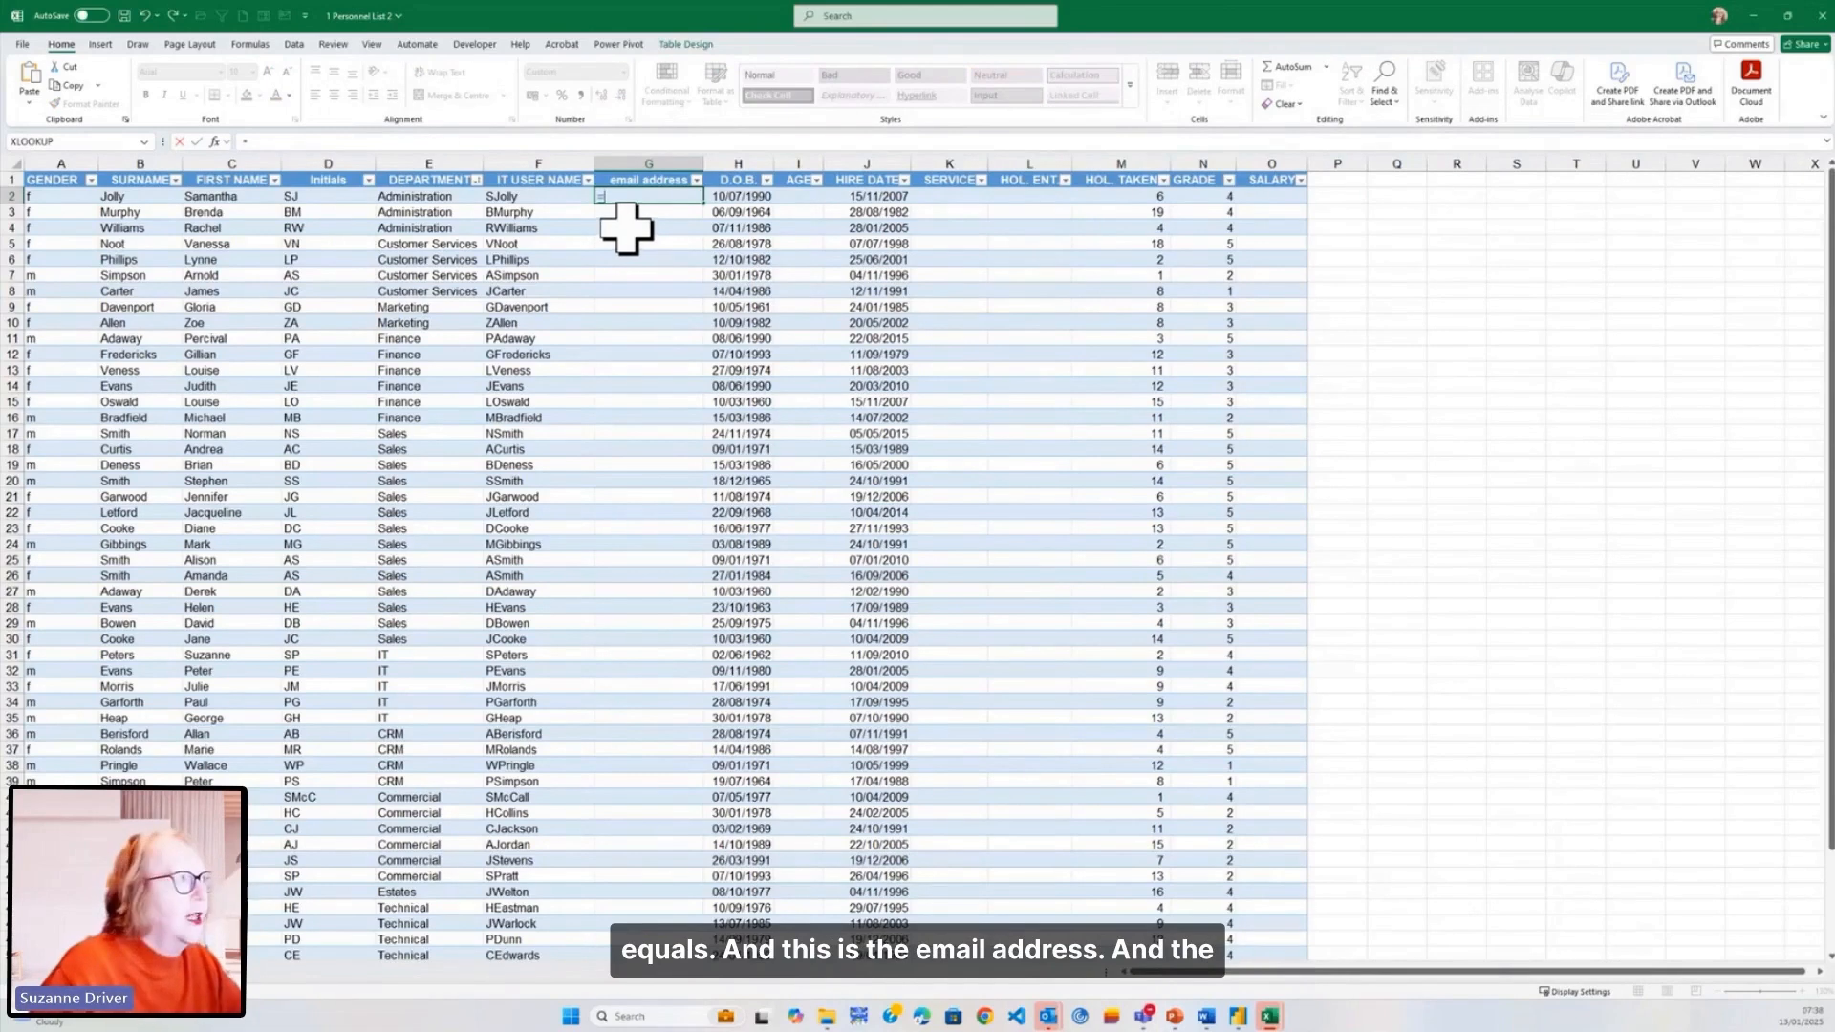
click(526, 196)
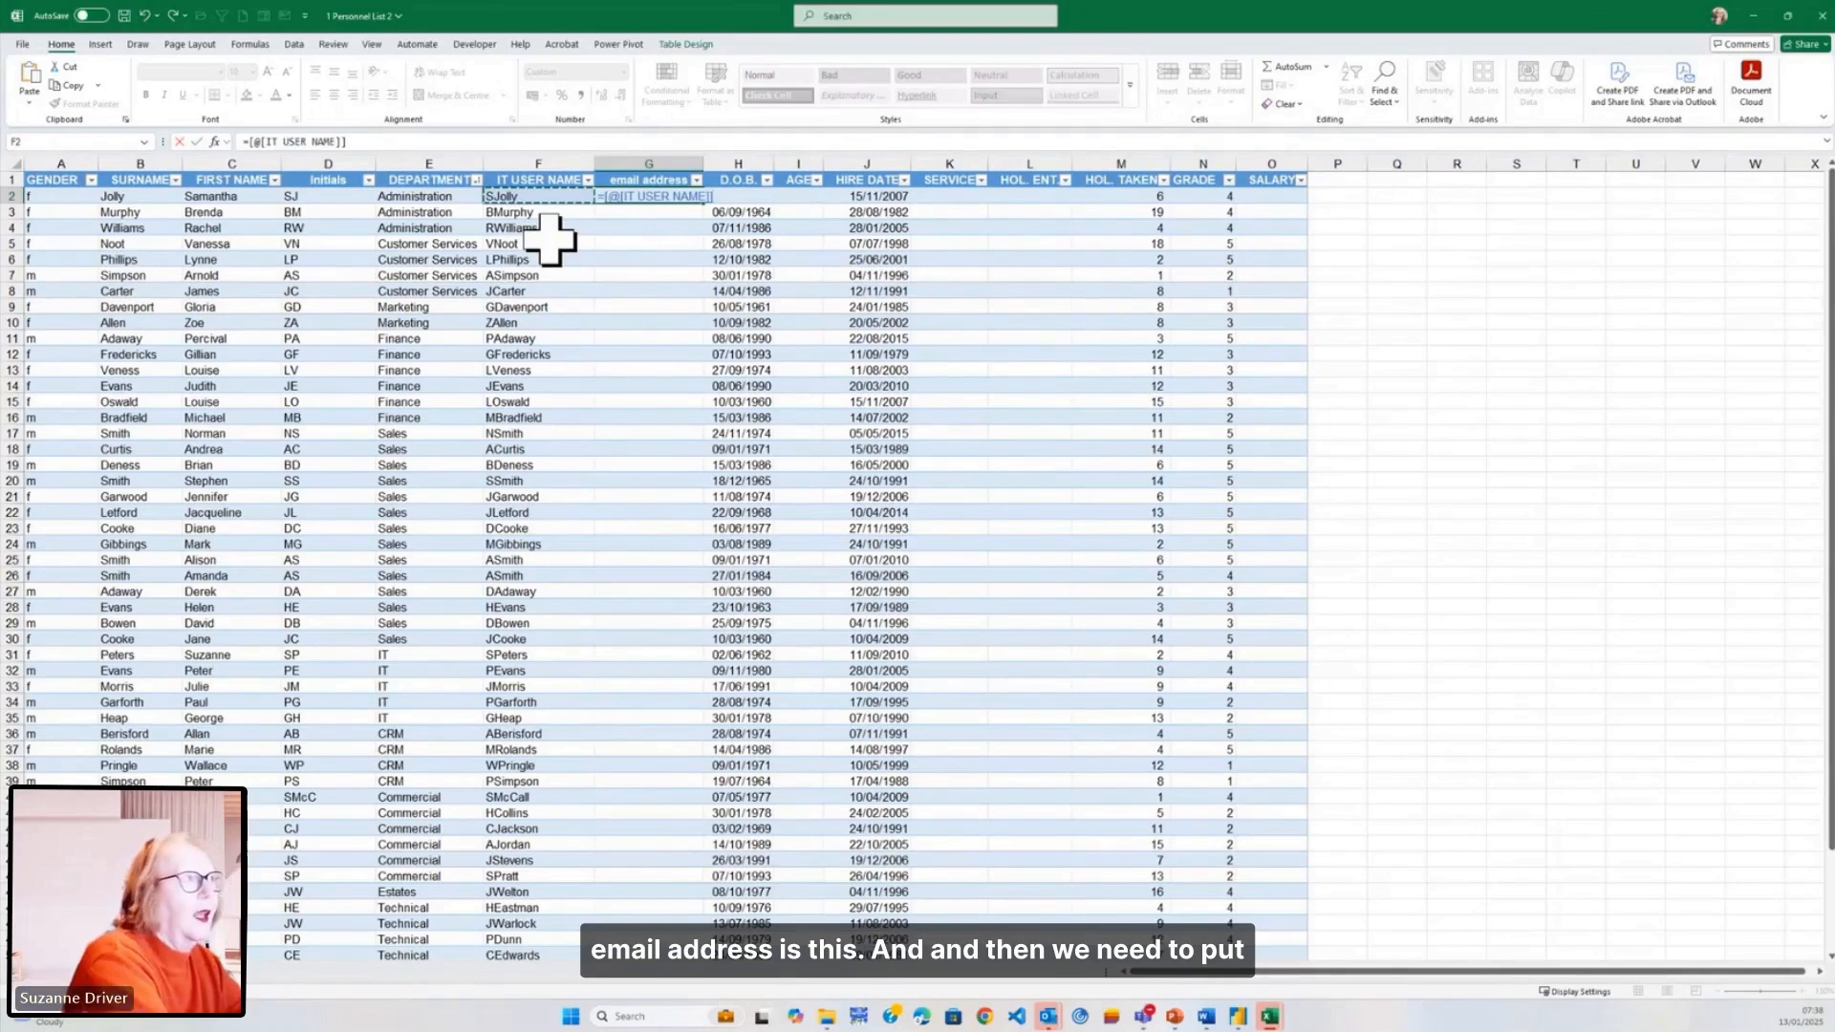
text(&)
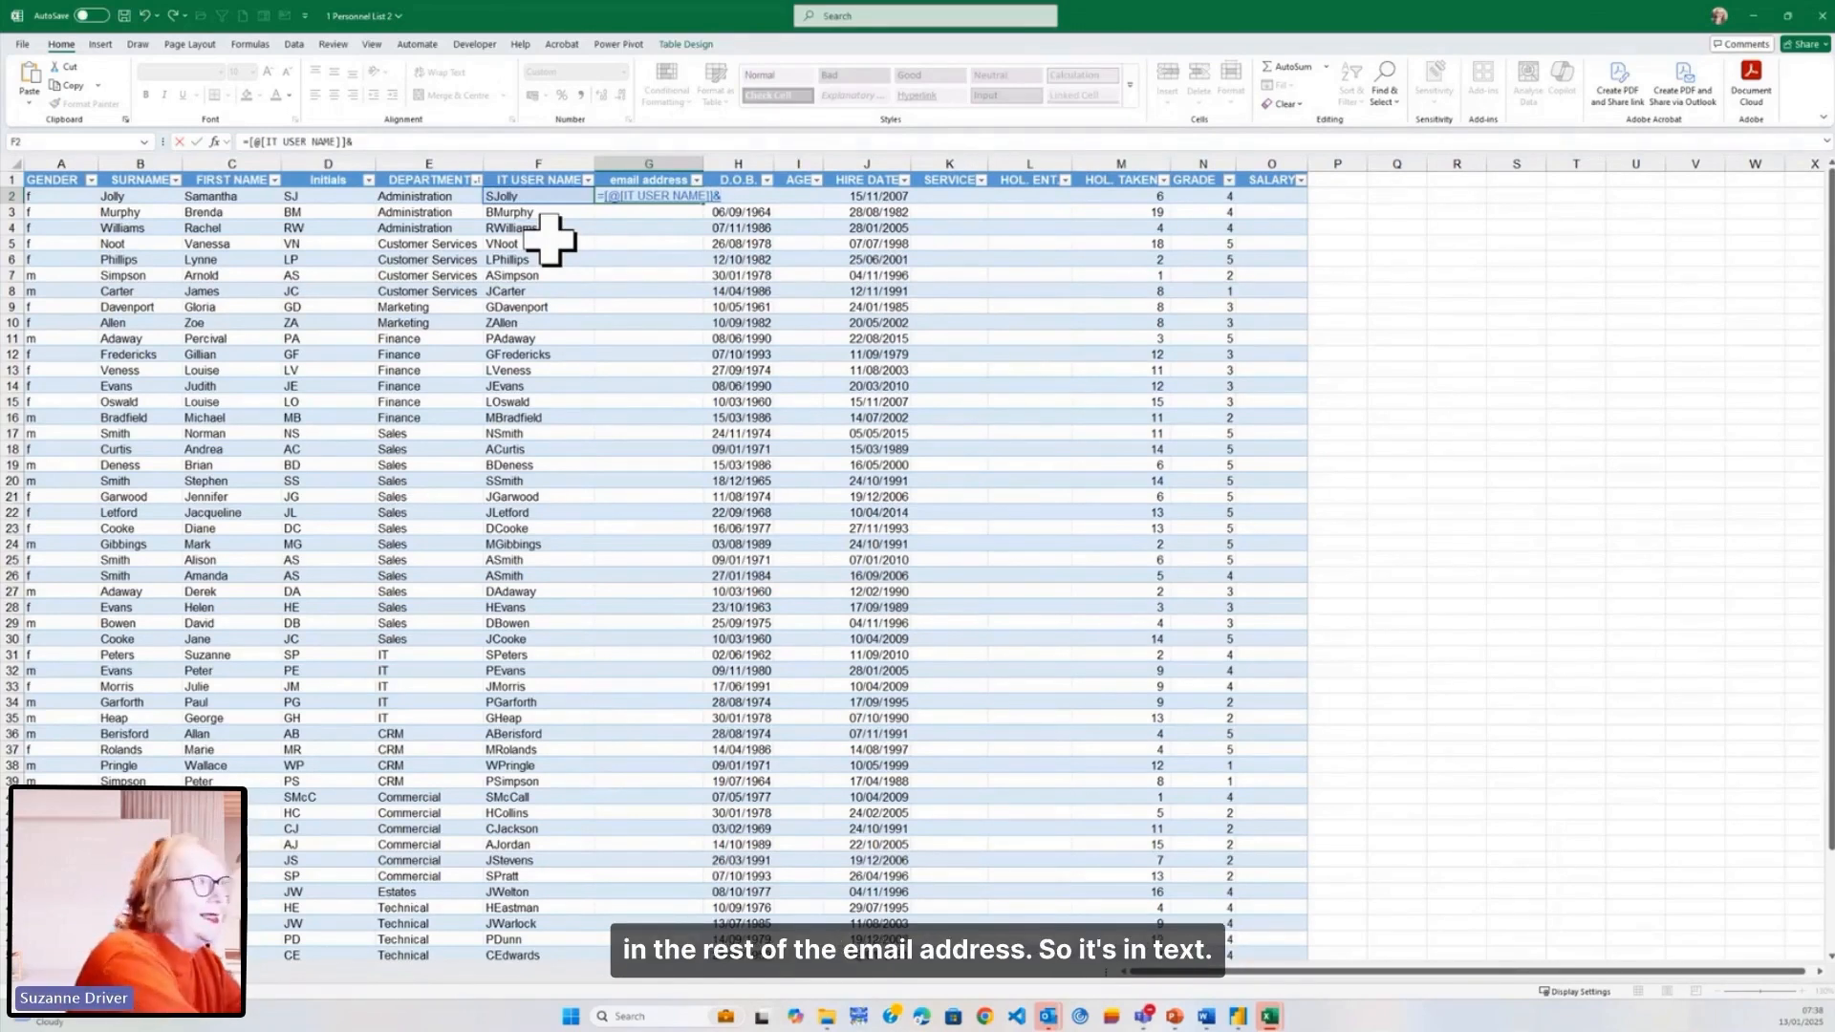
text("w)
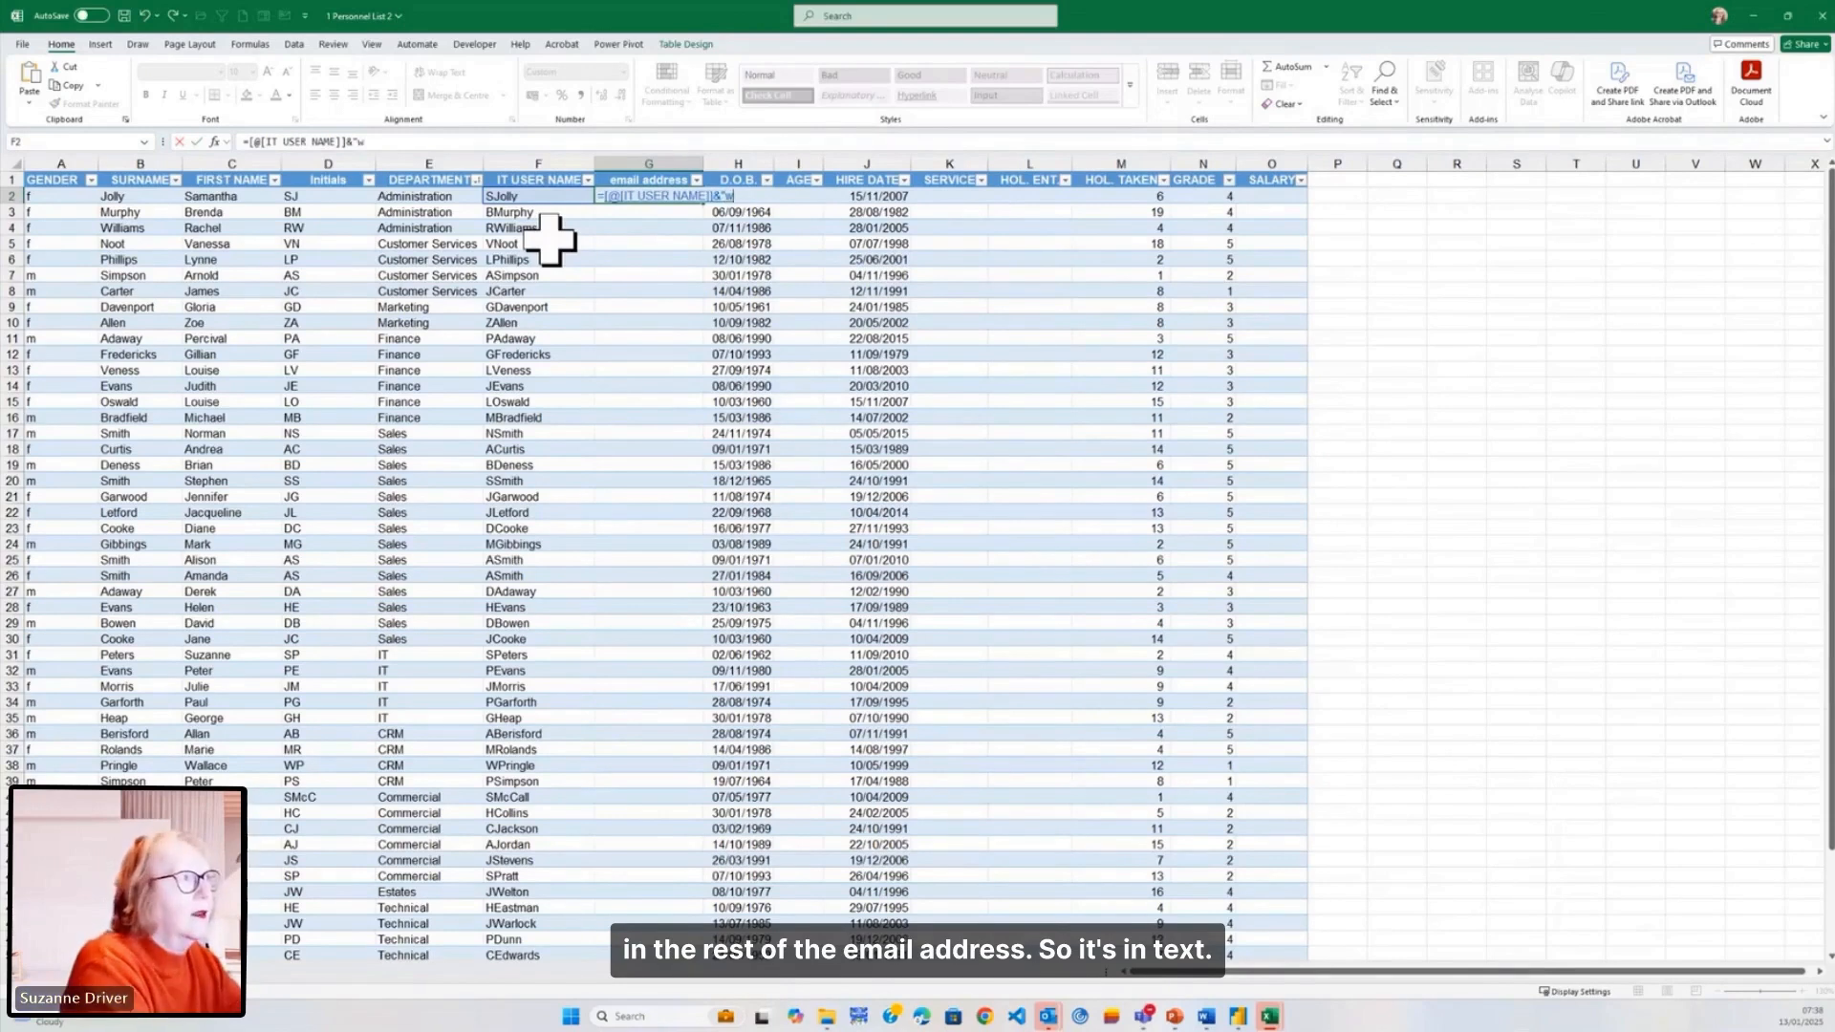
text(intergloves.co.uk")
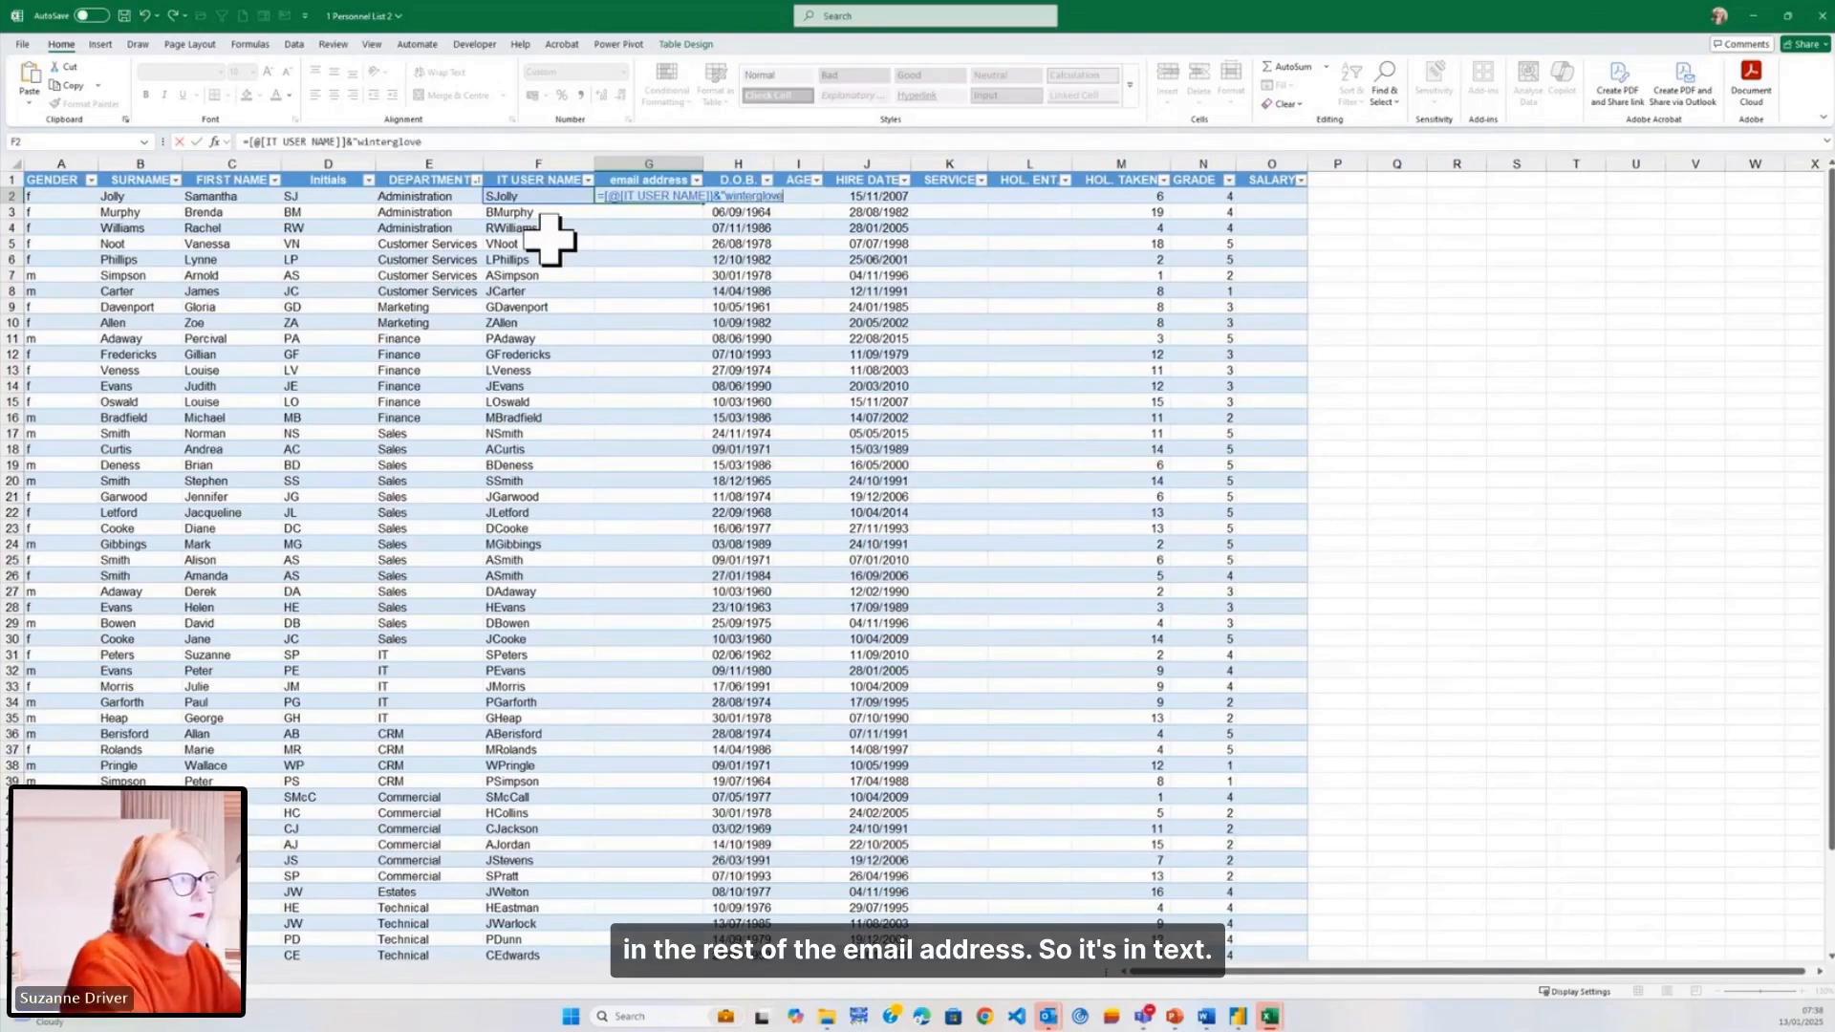
key(Return)
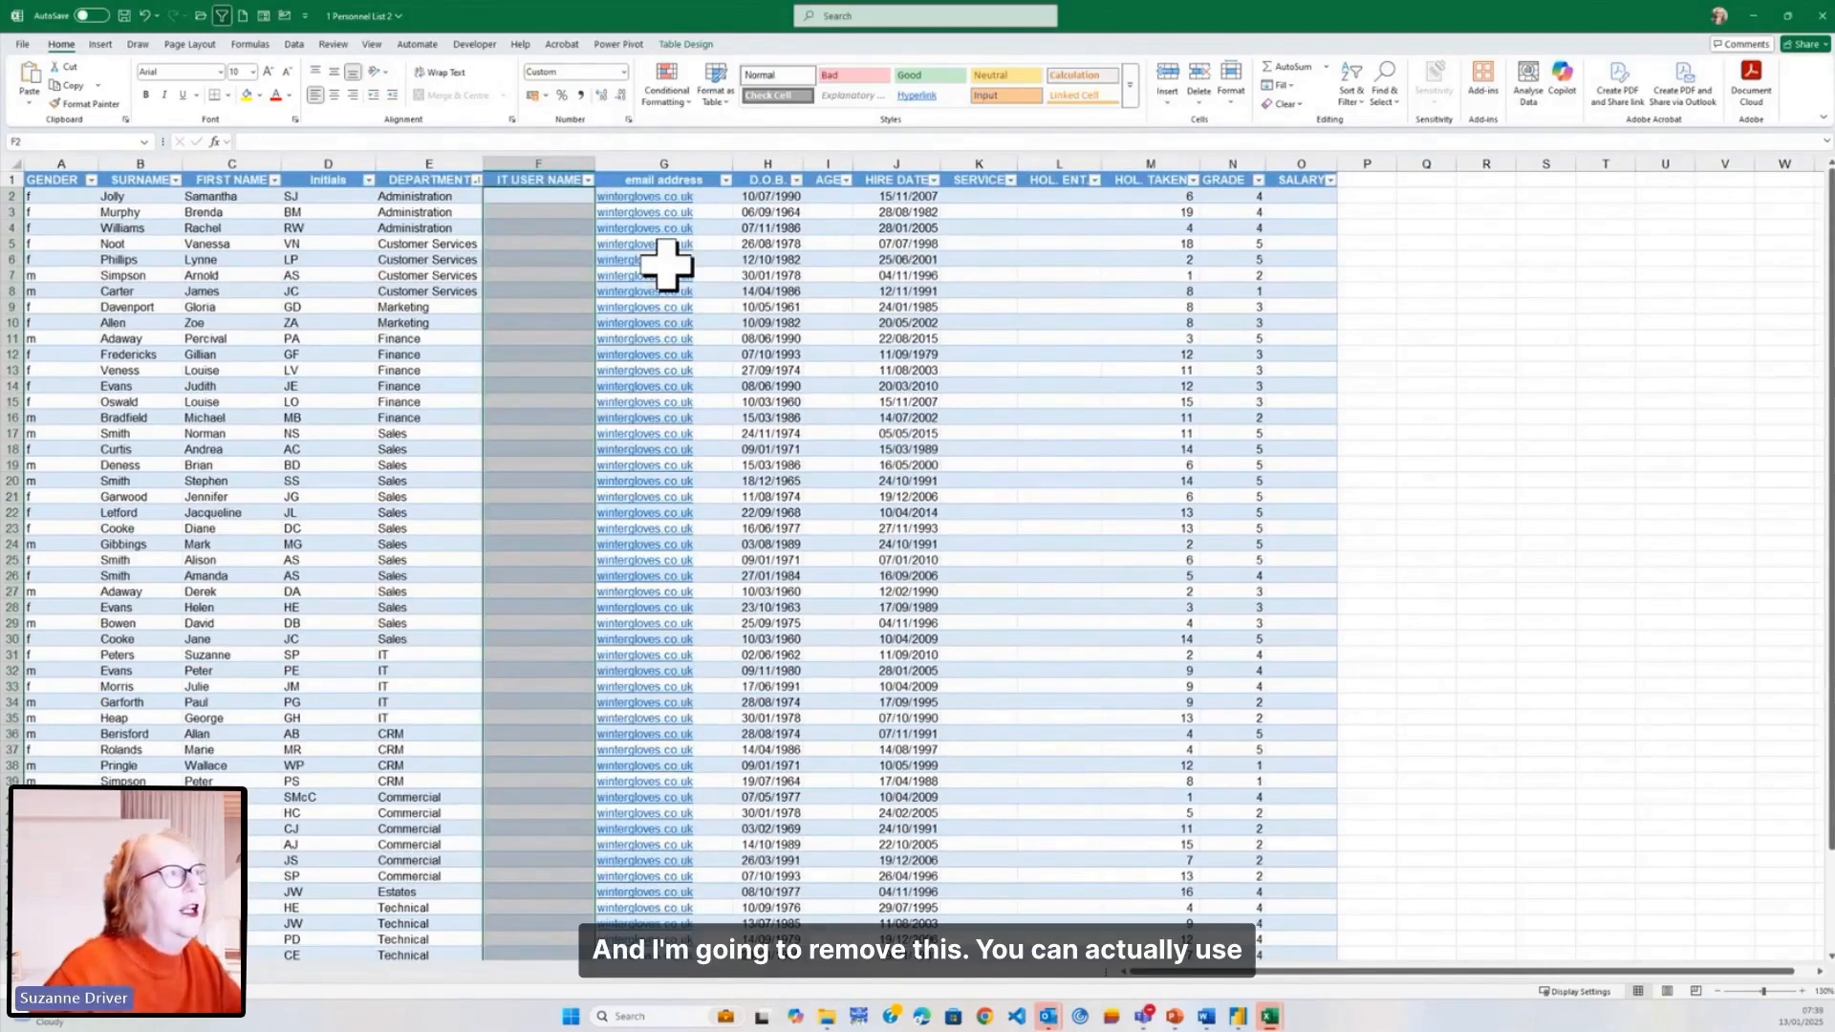
- Insert an empty CONCAT function into F2 through the Insert Function search
click(532, 198)
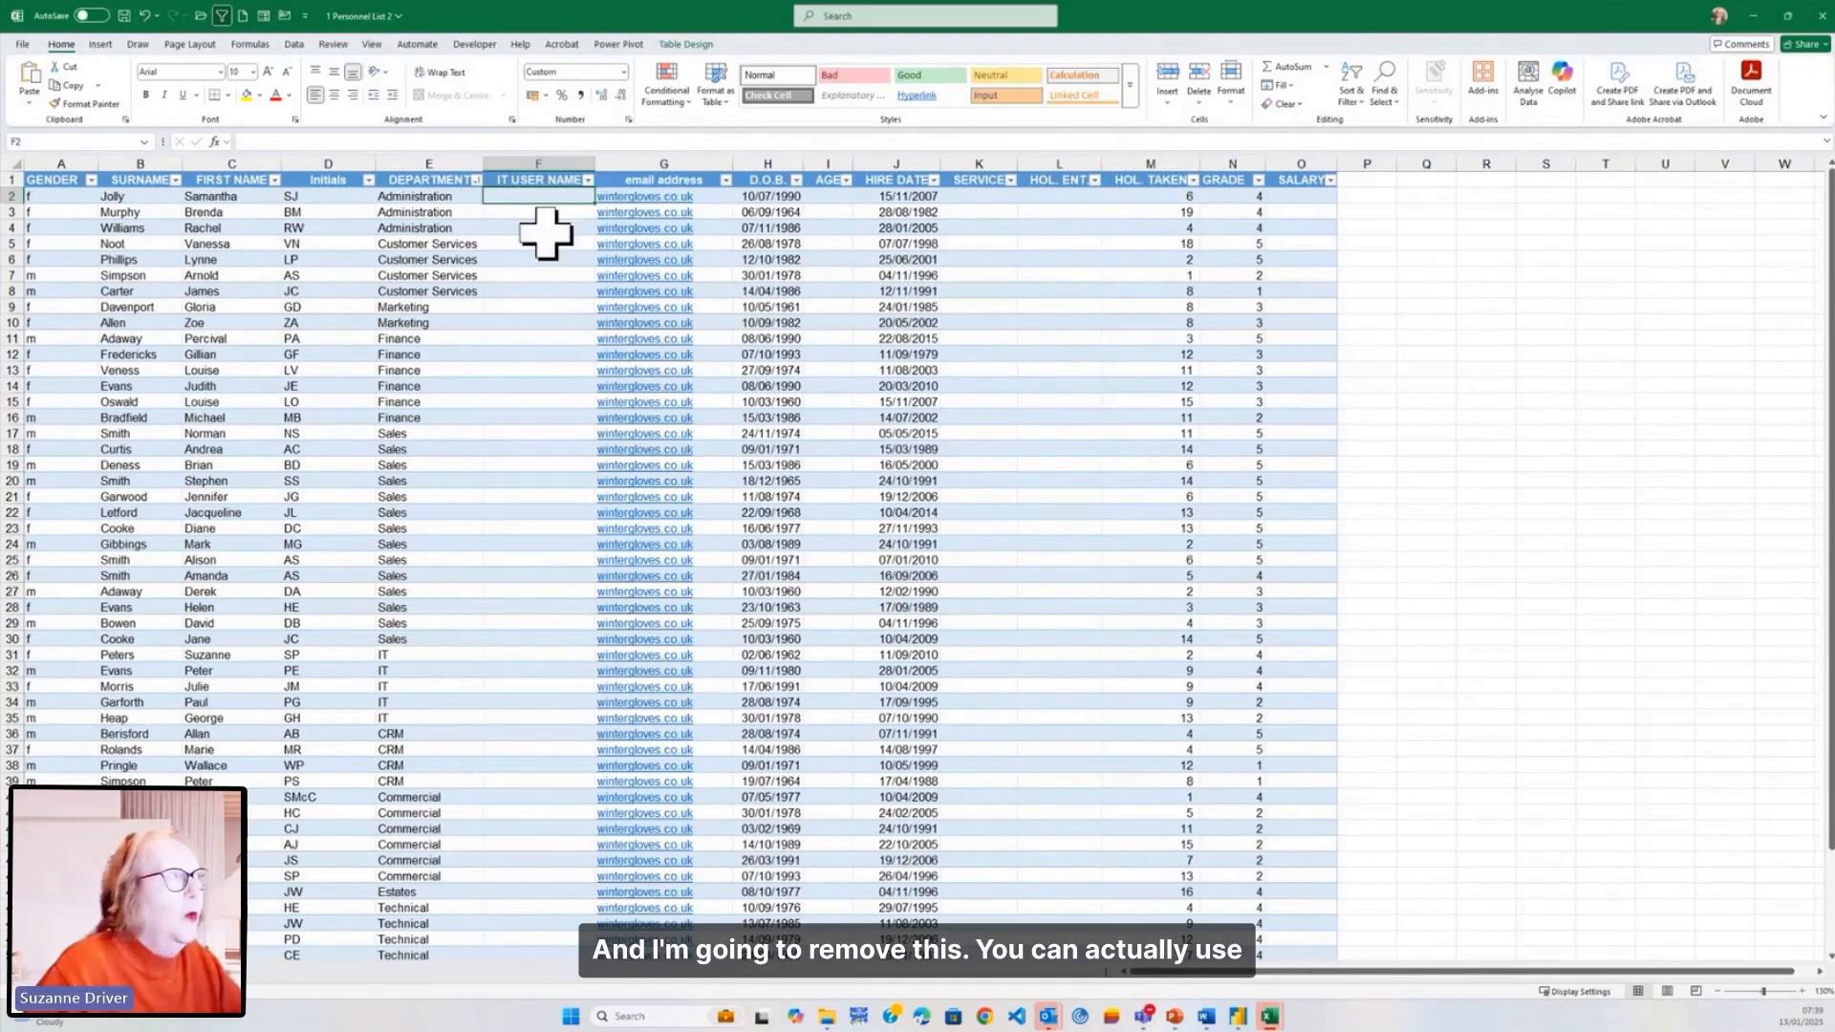
click(214, 141)
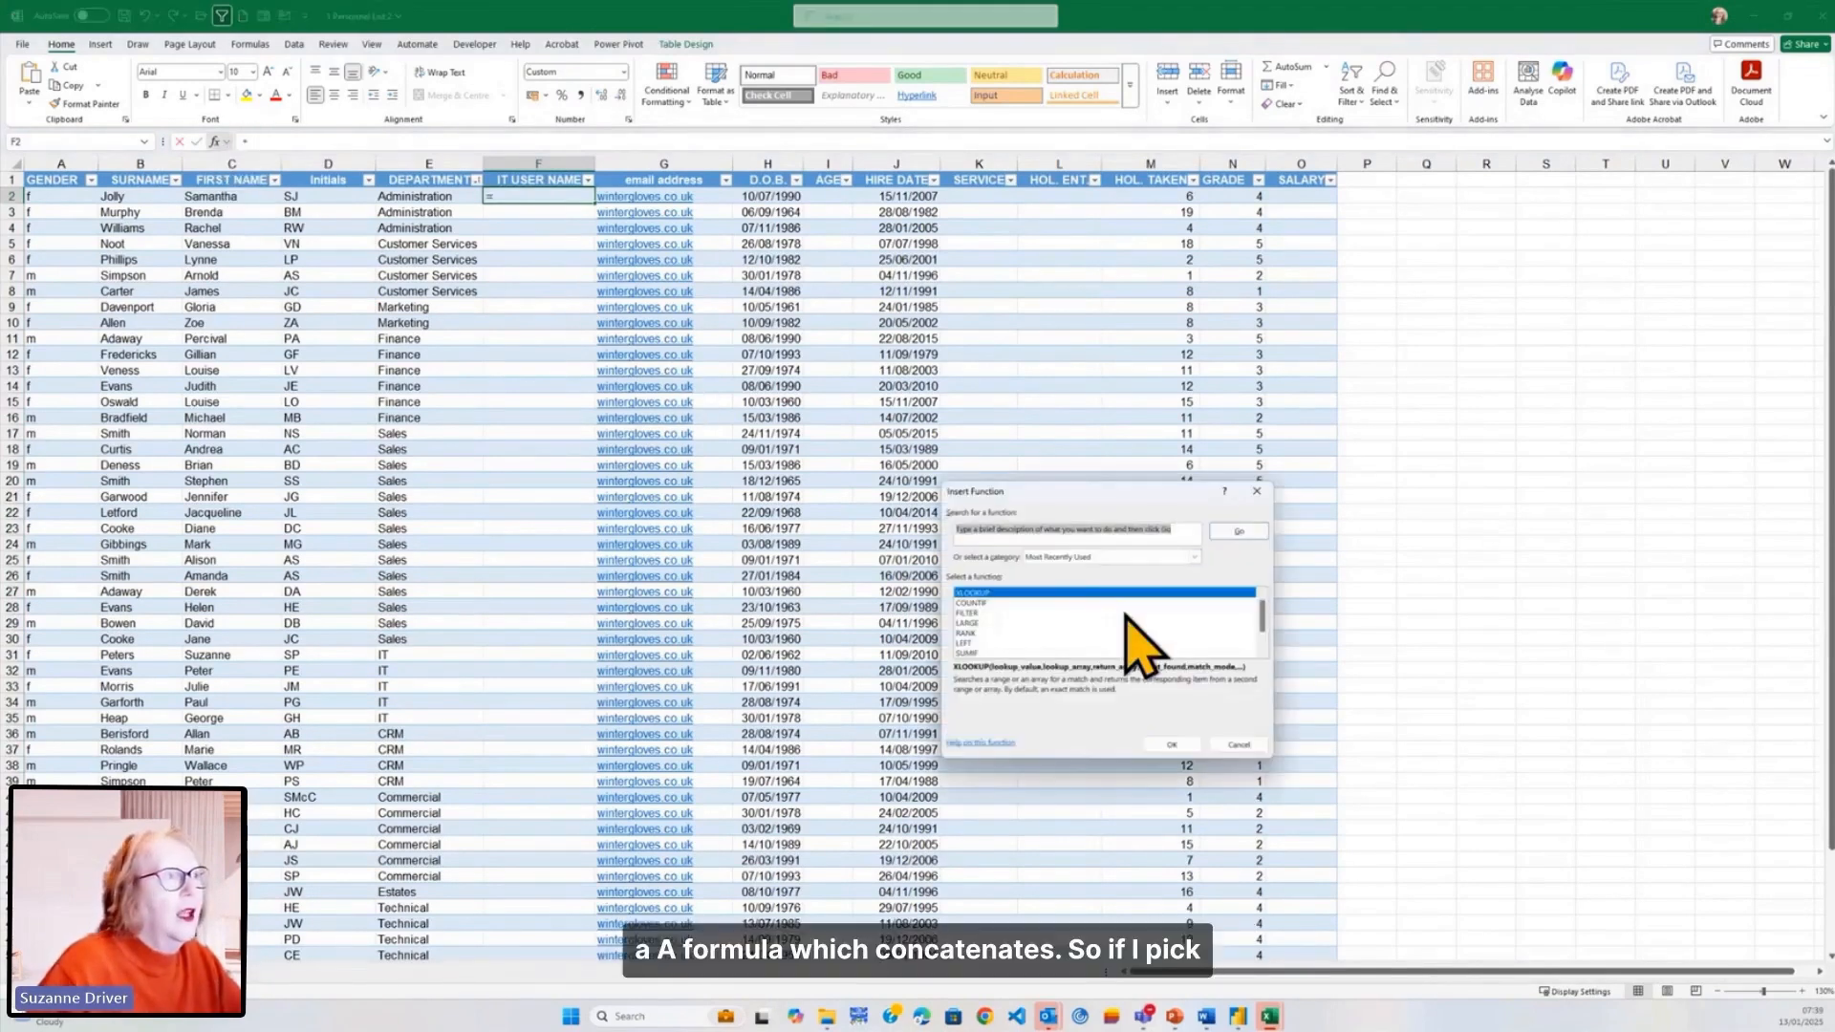
text(concat)
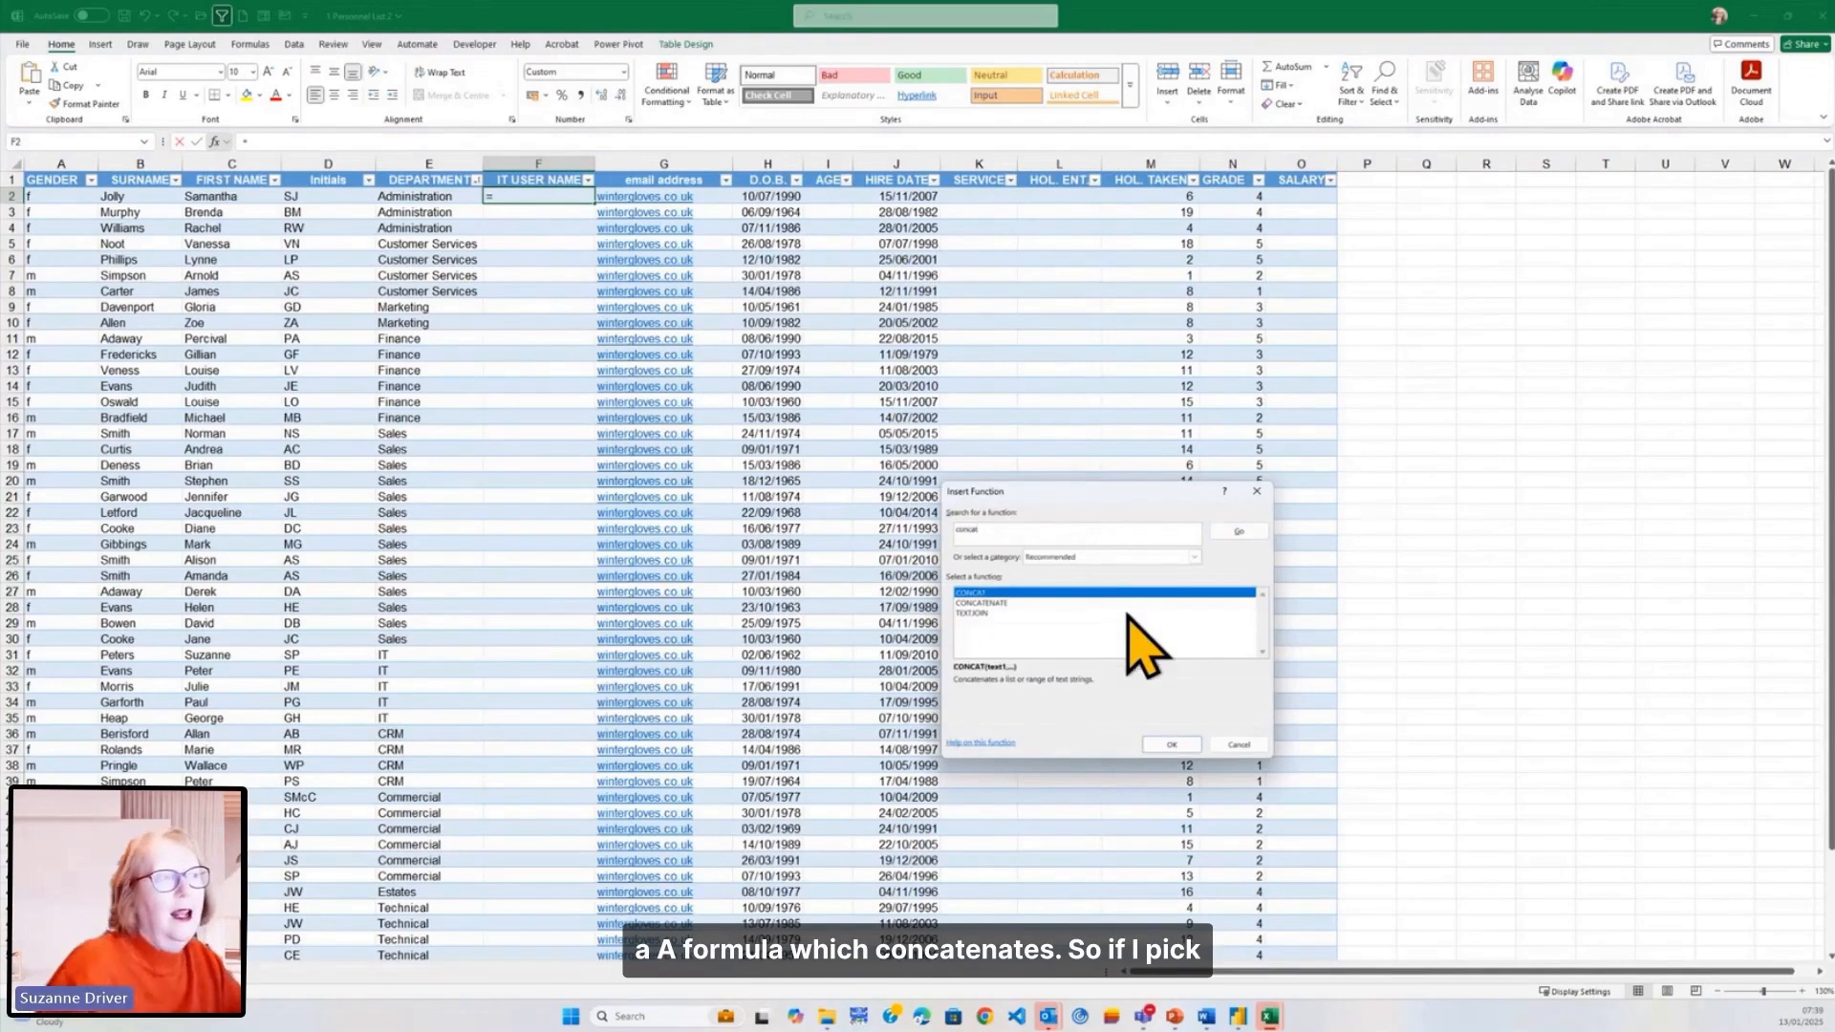
click(1168, 746)
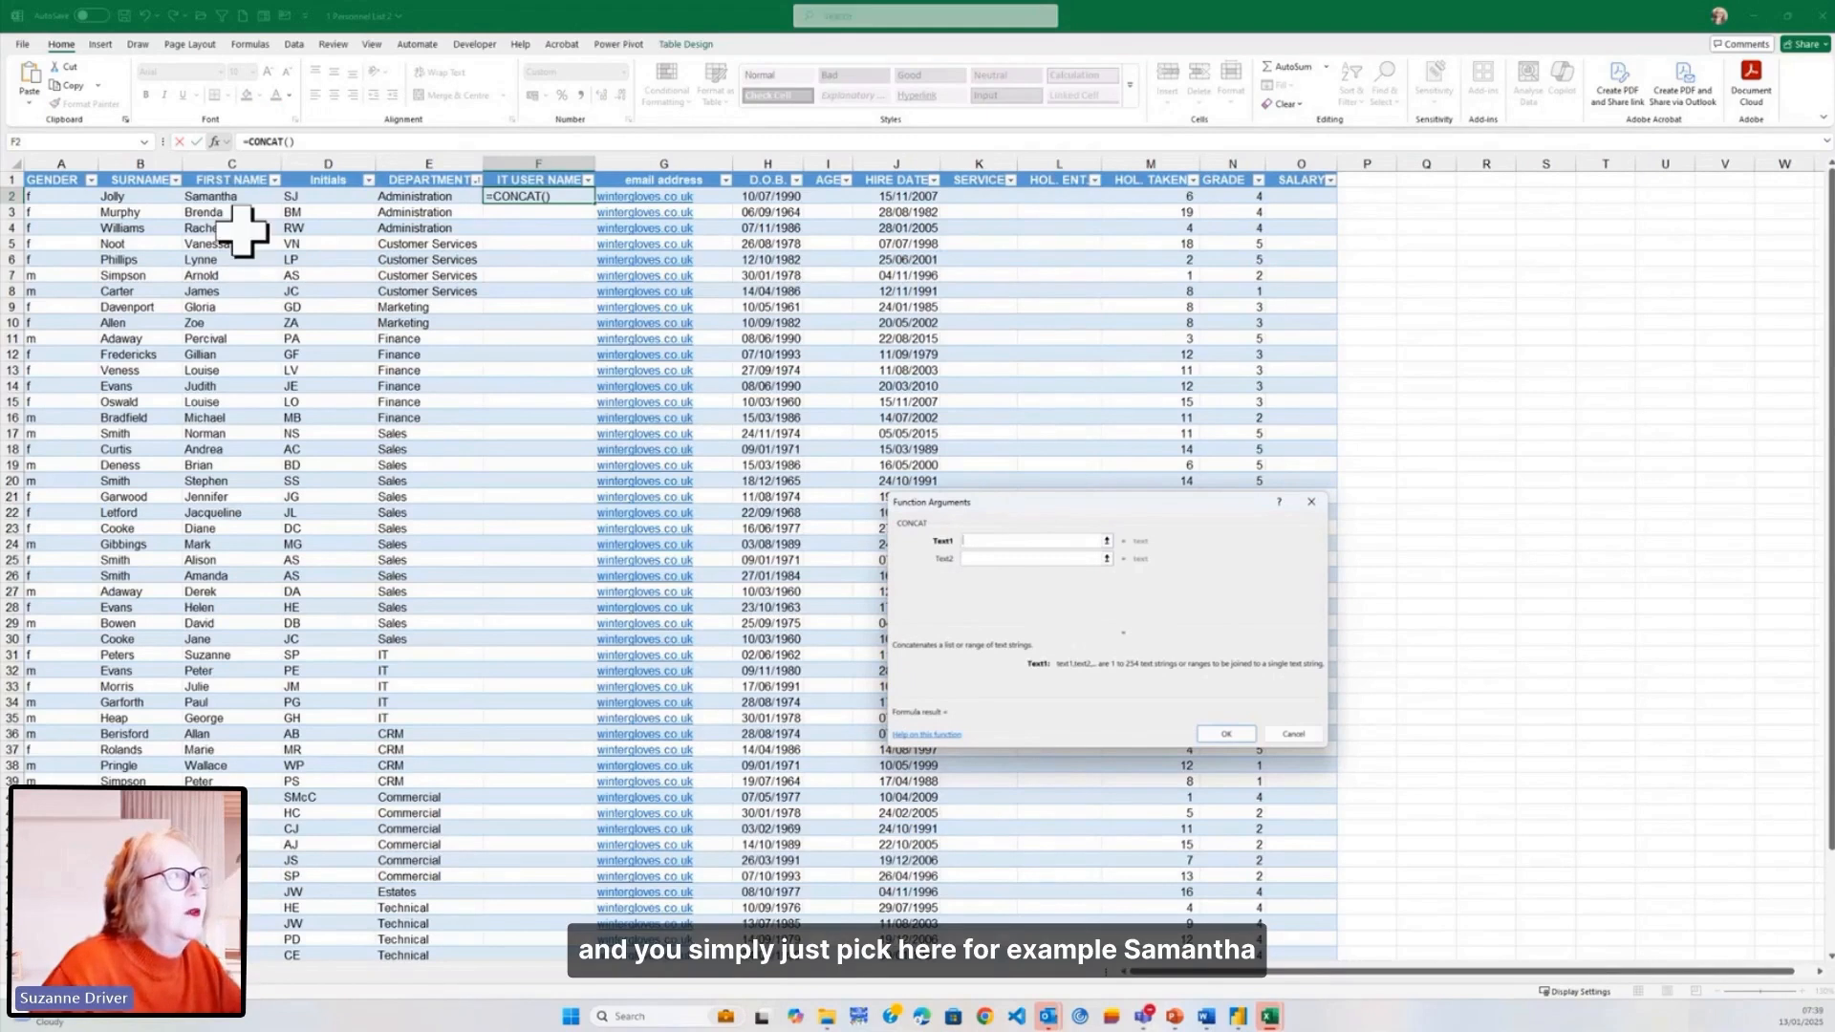
- Set CONCAT's Text1 to the first name and Text2 to surname cell B2, then confirm
click(233, 198)
click(994, 559)
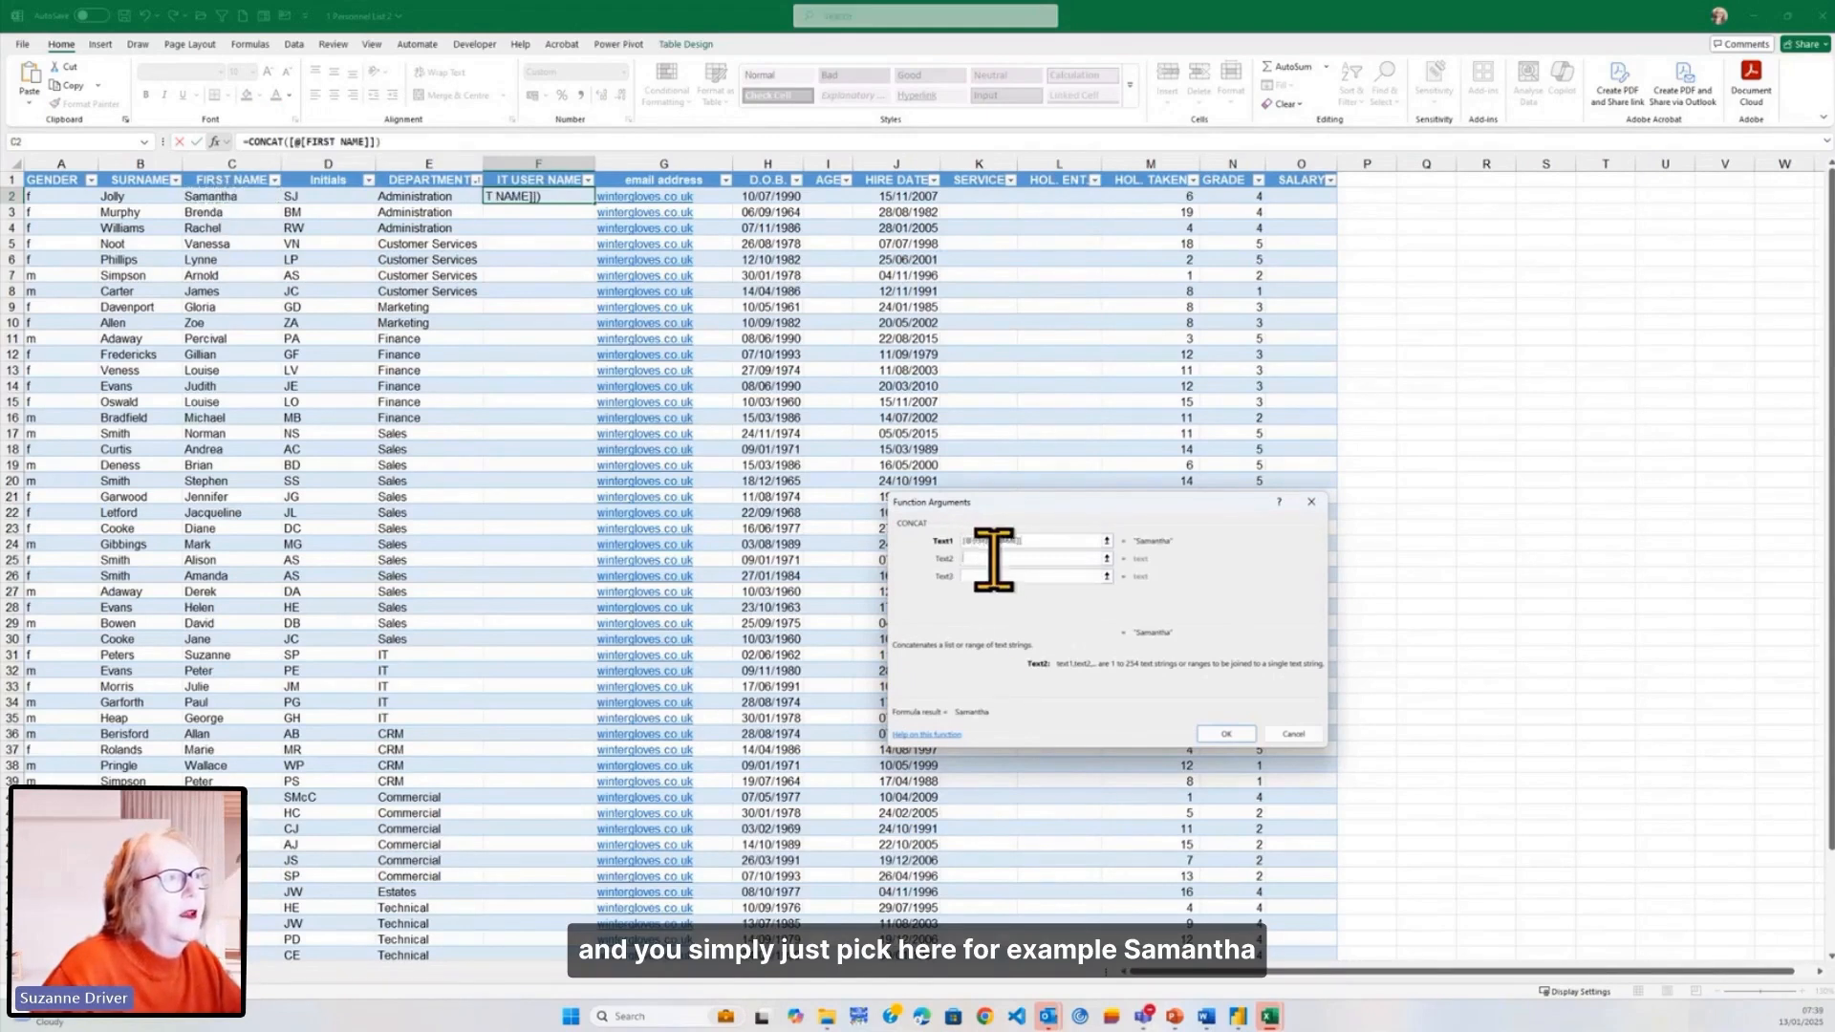
click(119, 197)
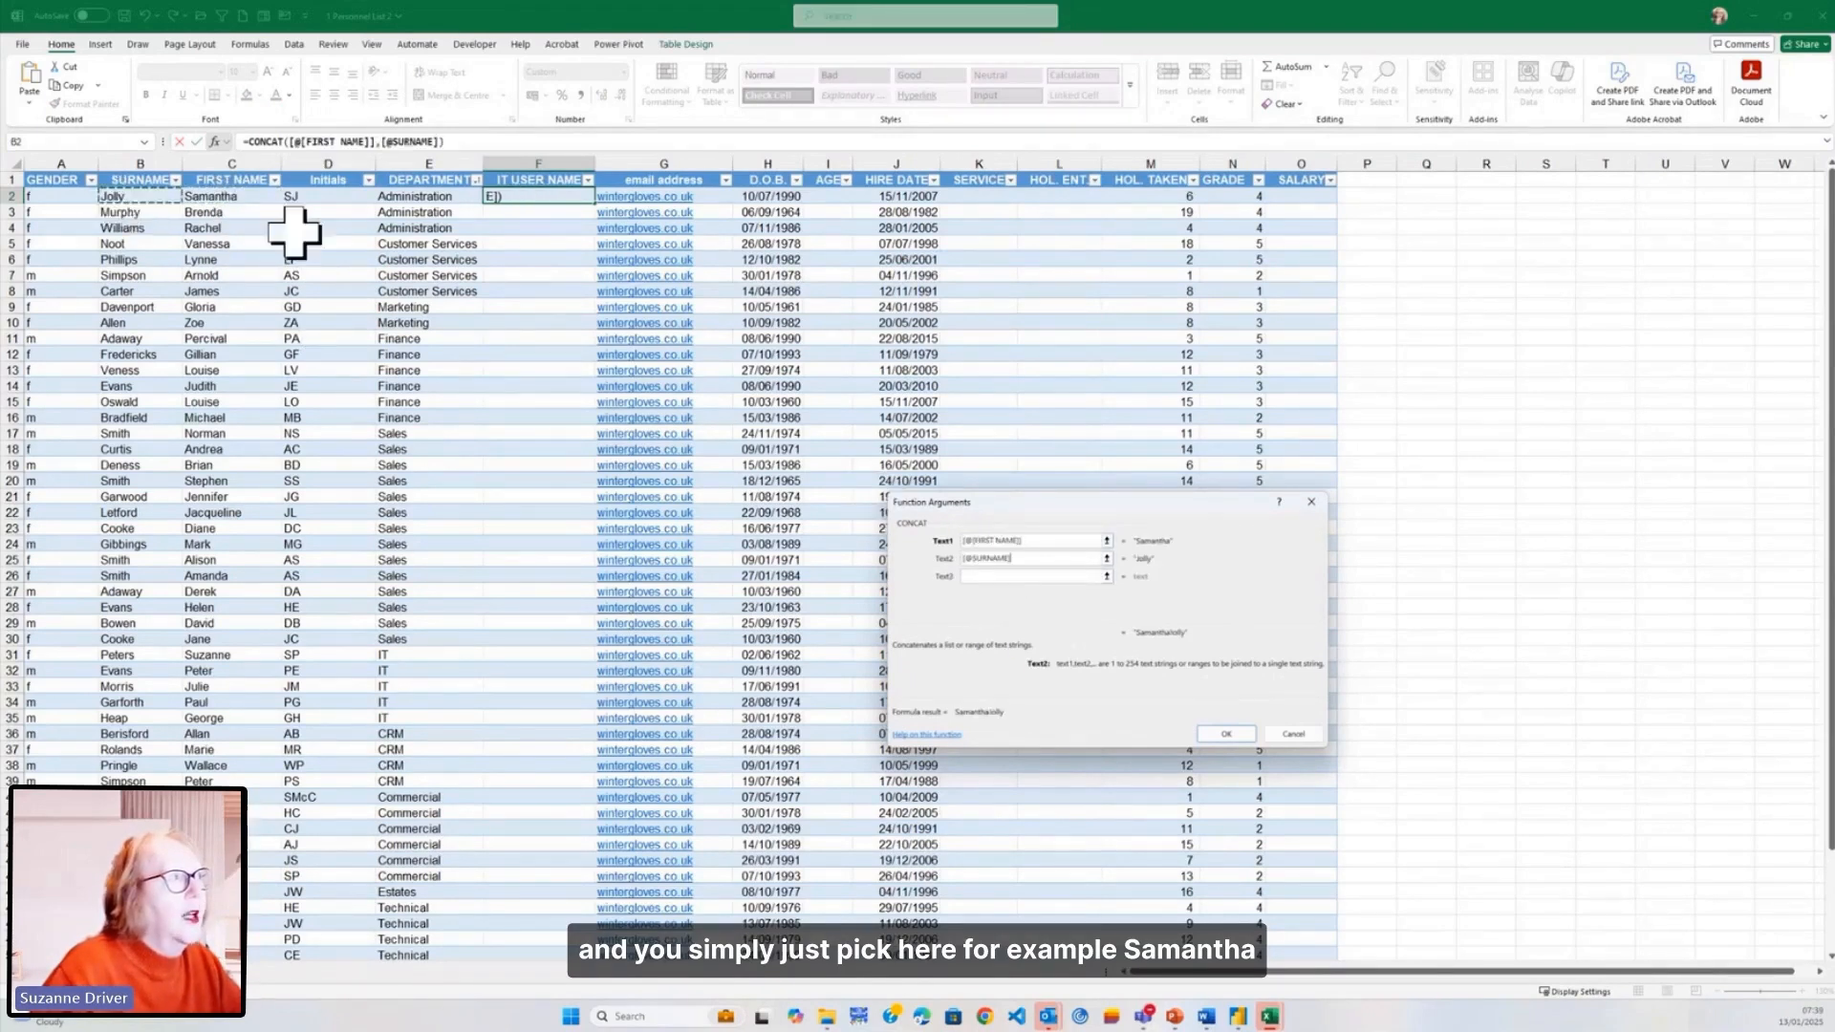
click(1225, 734)
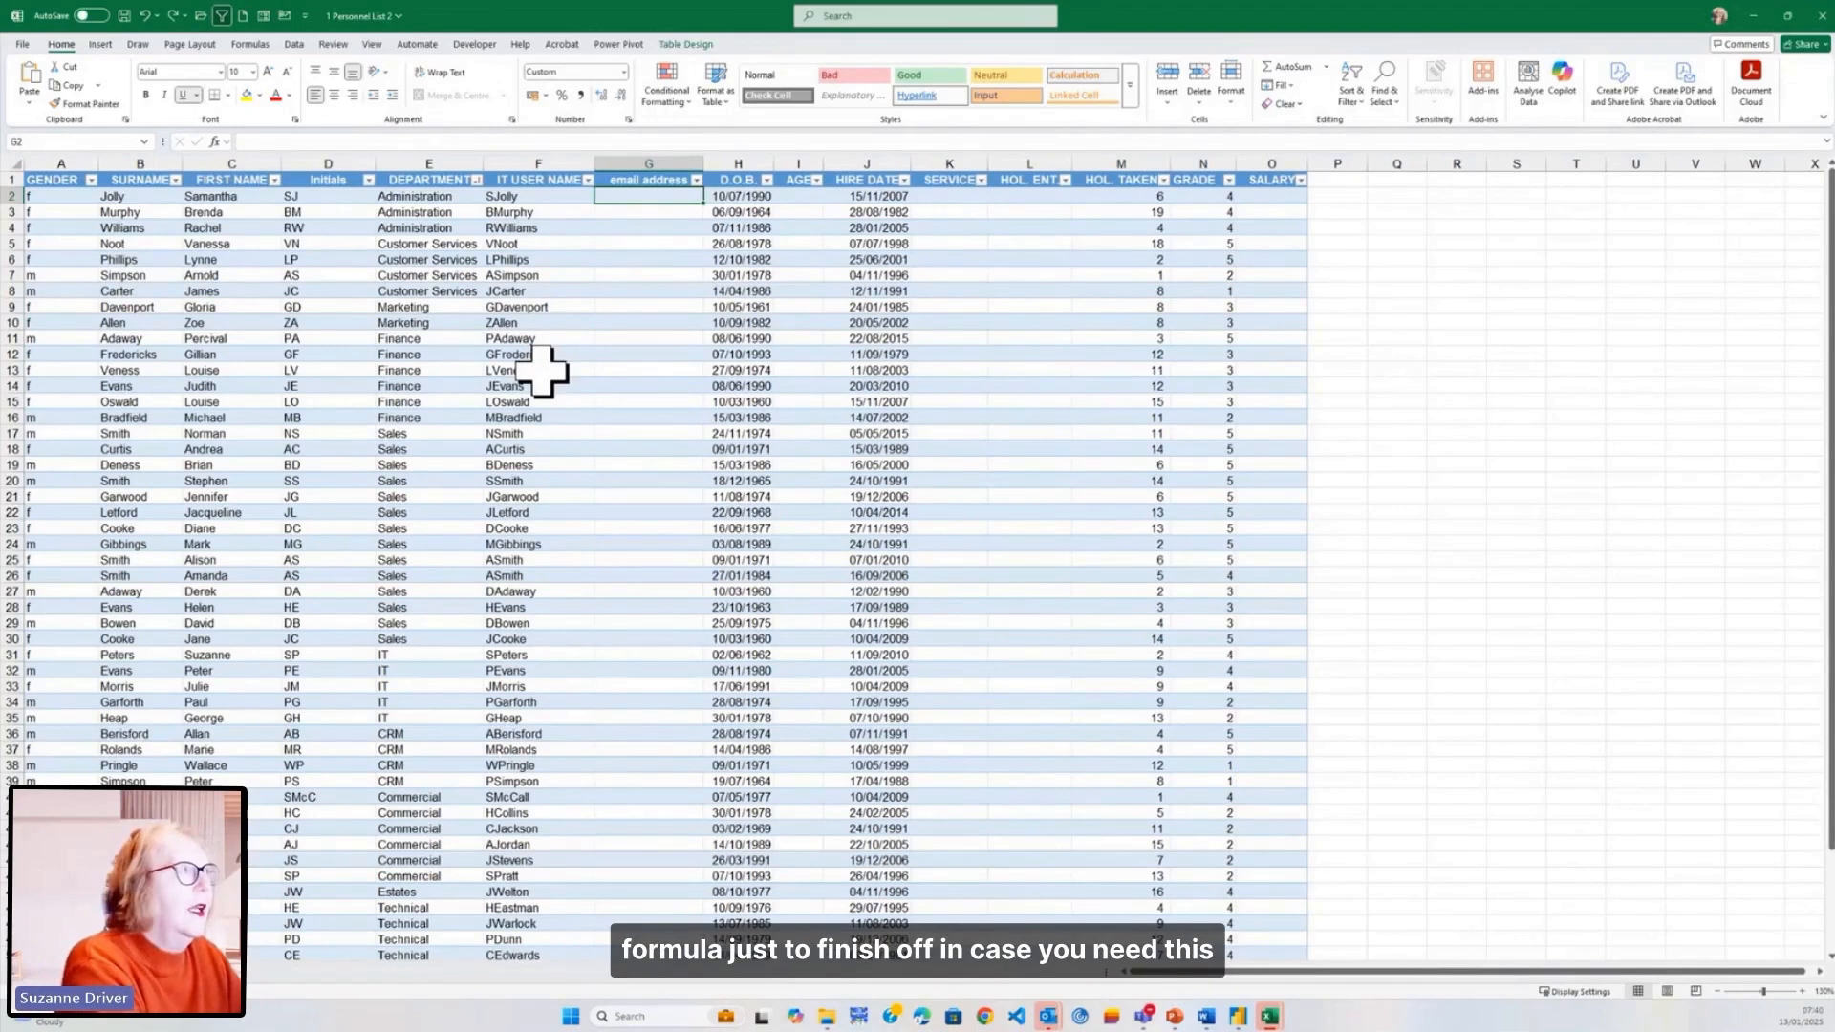
text(=)
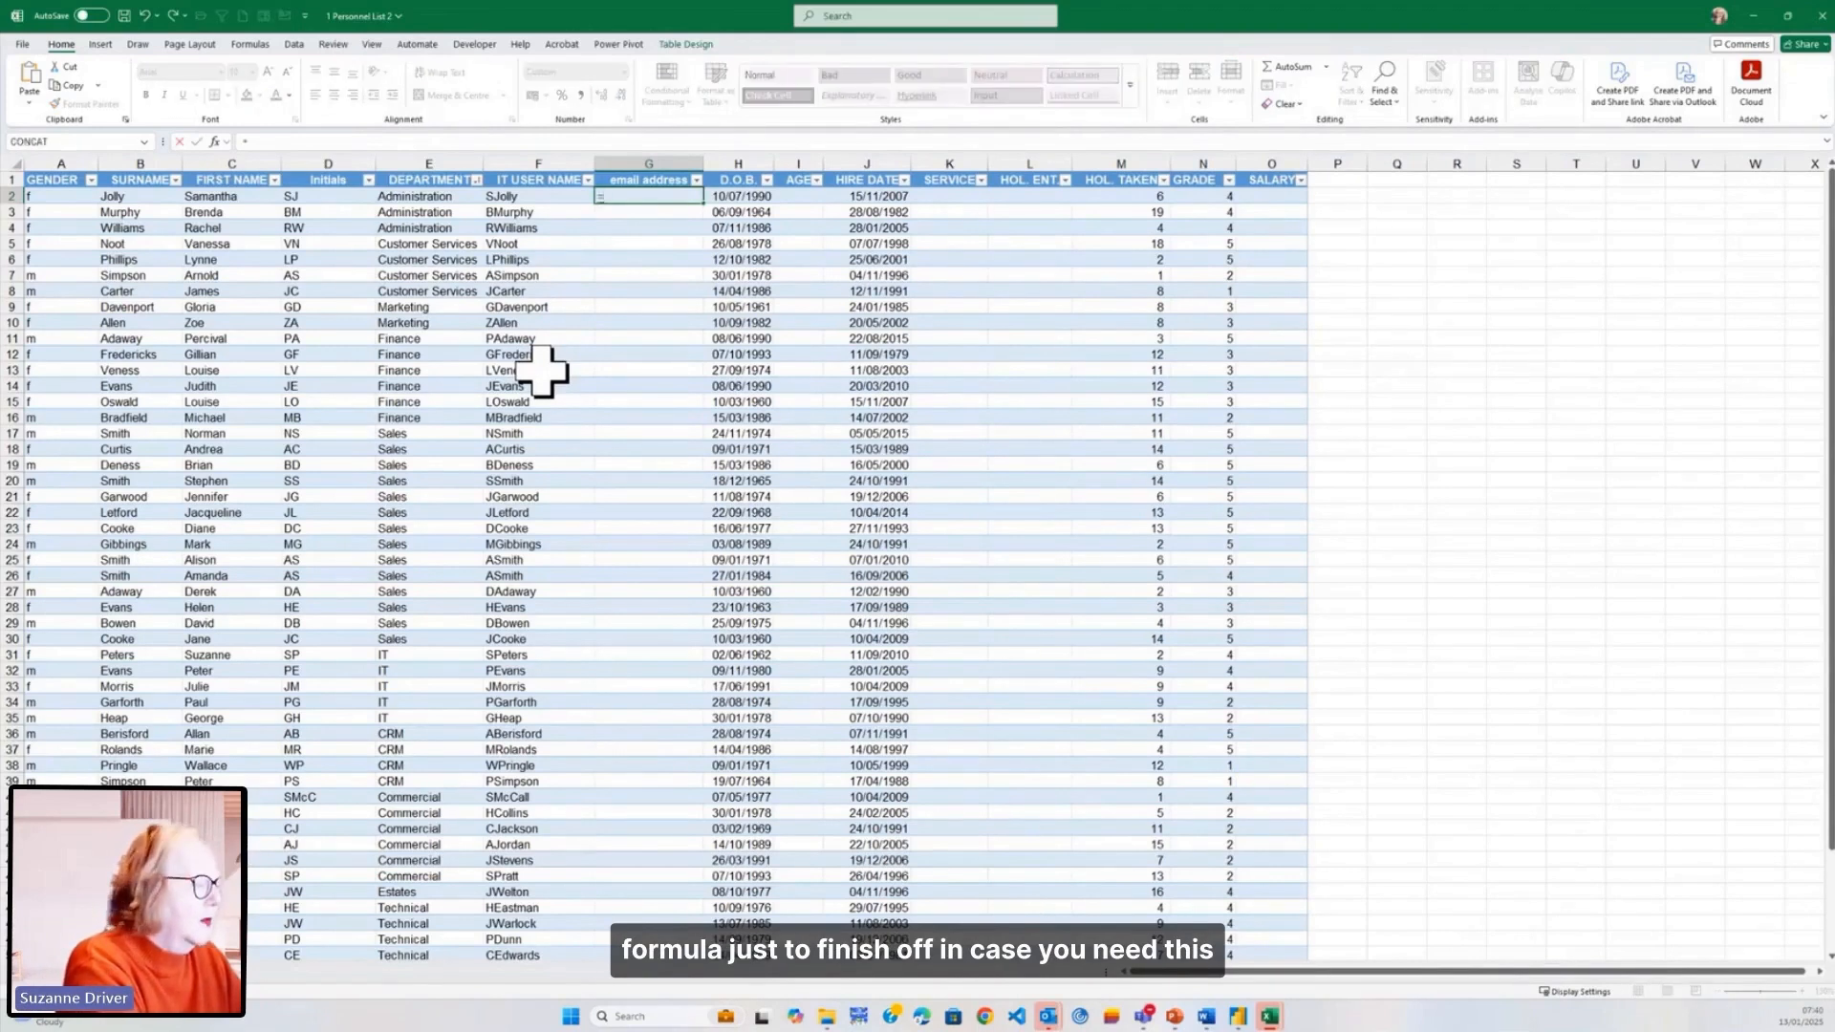
text(l)
key(BackSpace)
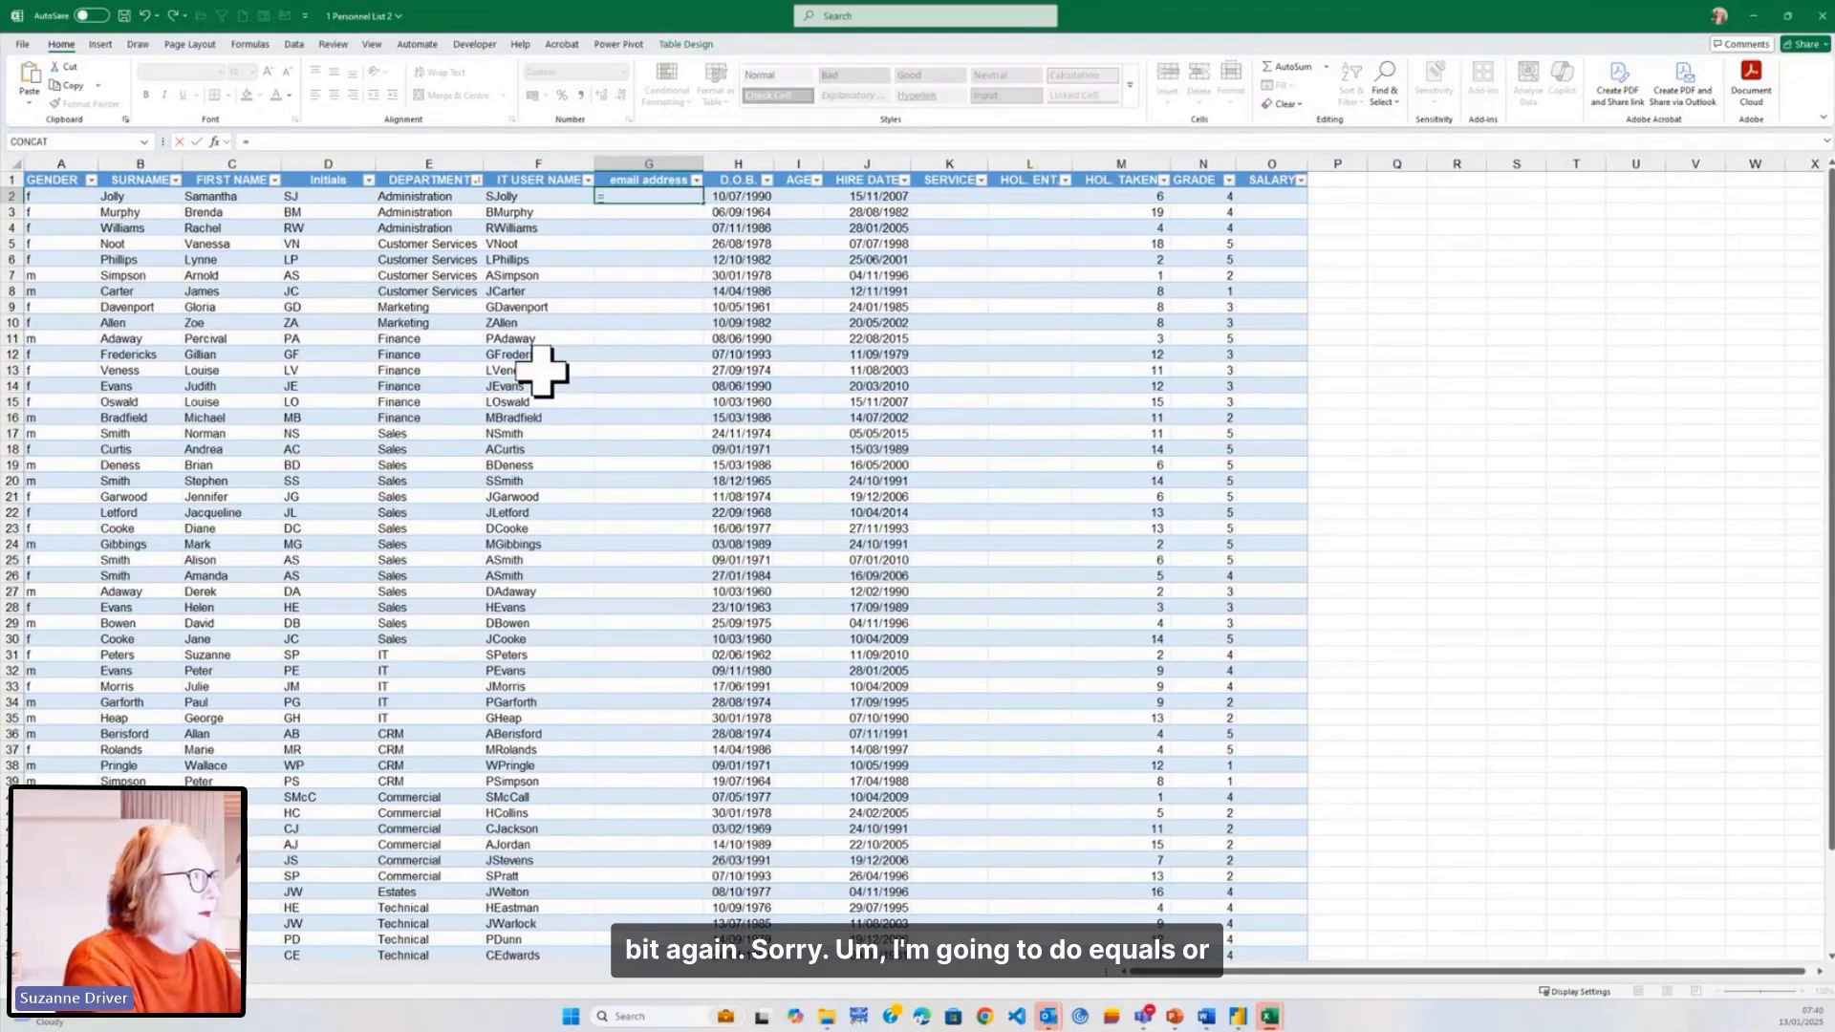
key(Left)
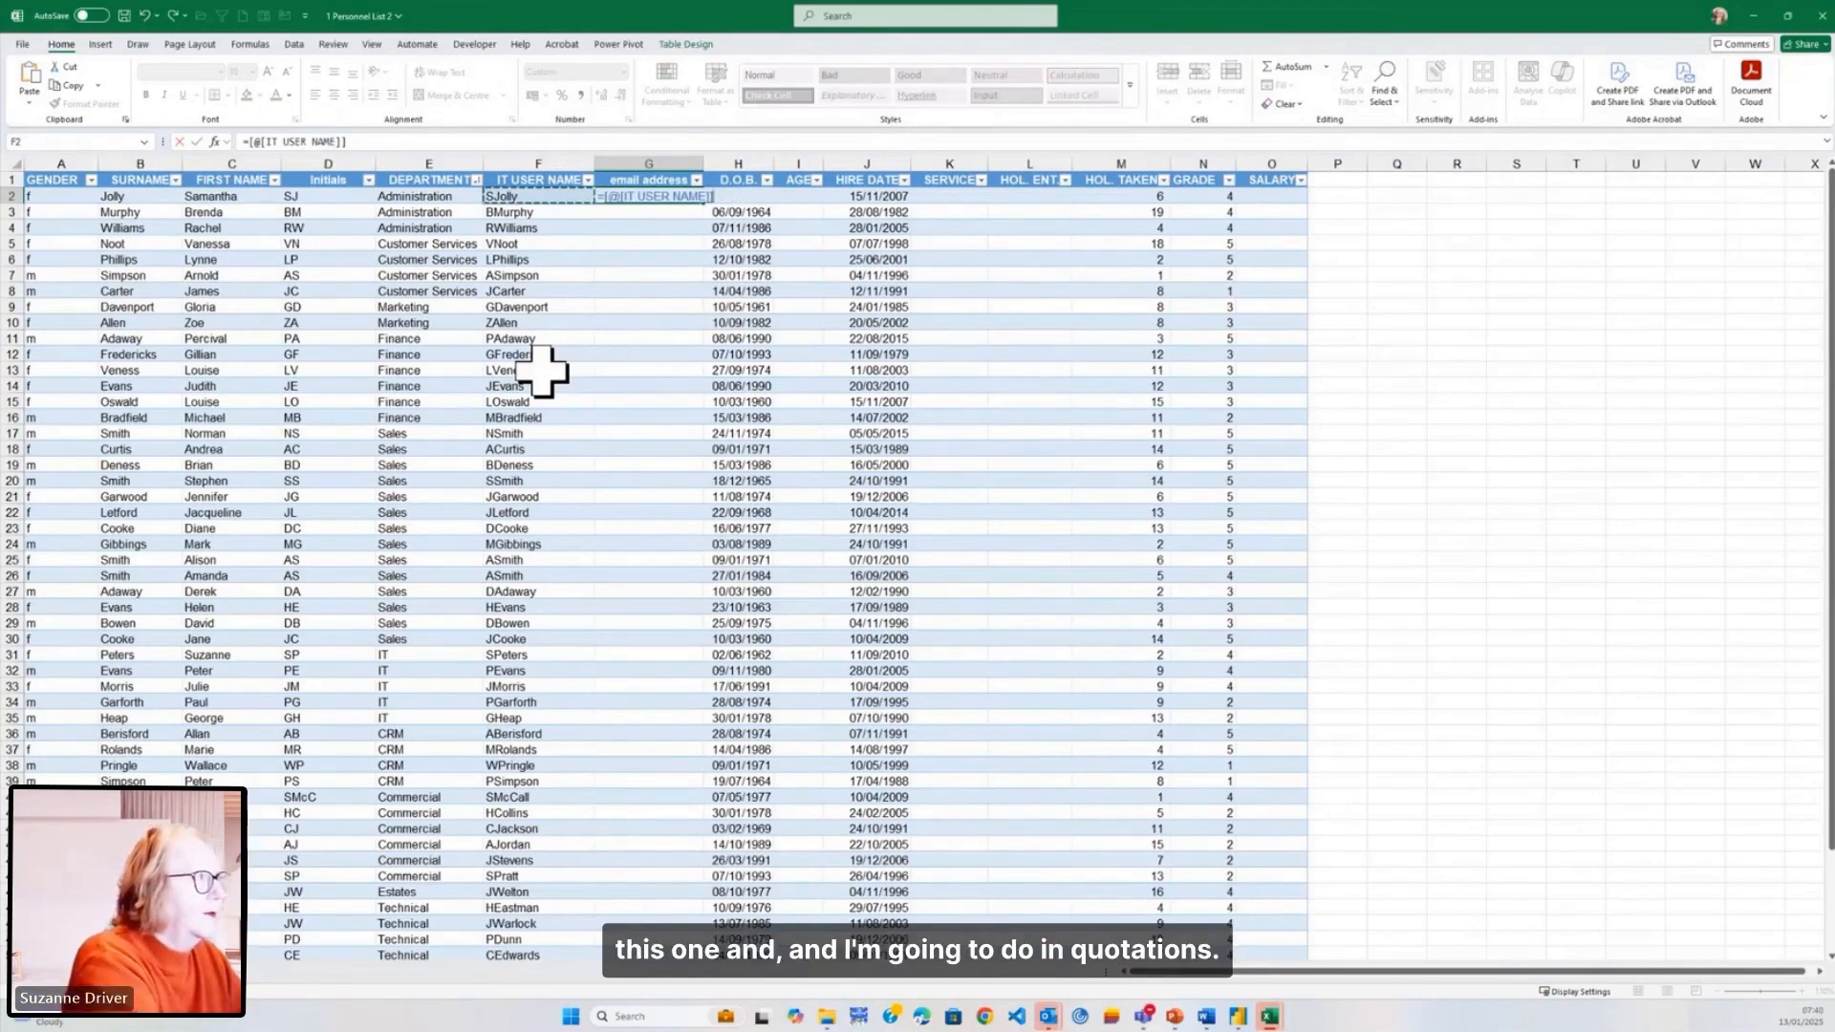
text(&)
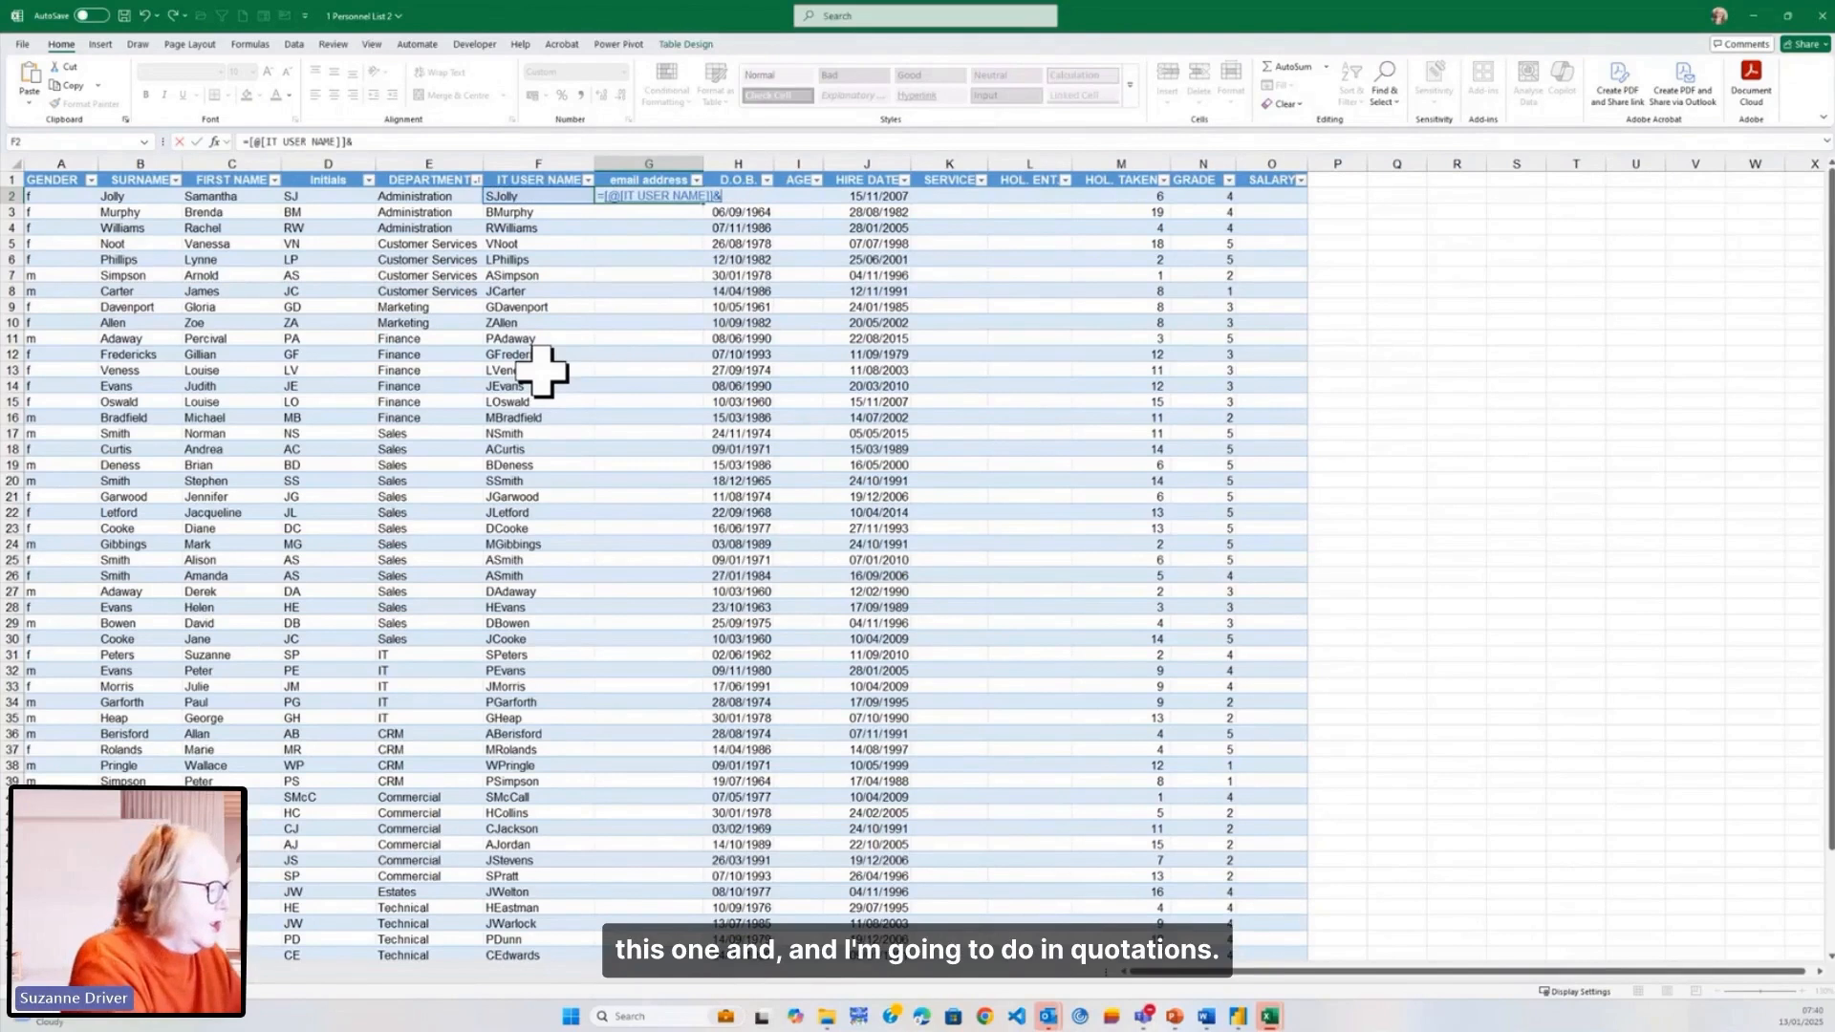
text("wintergl)
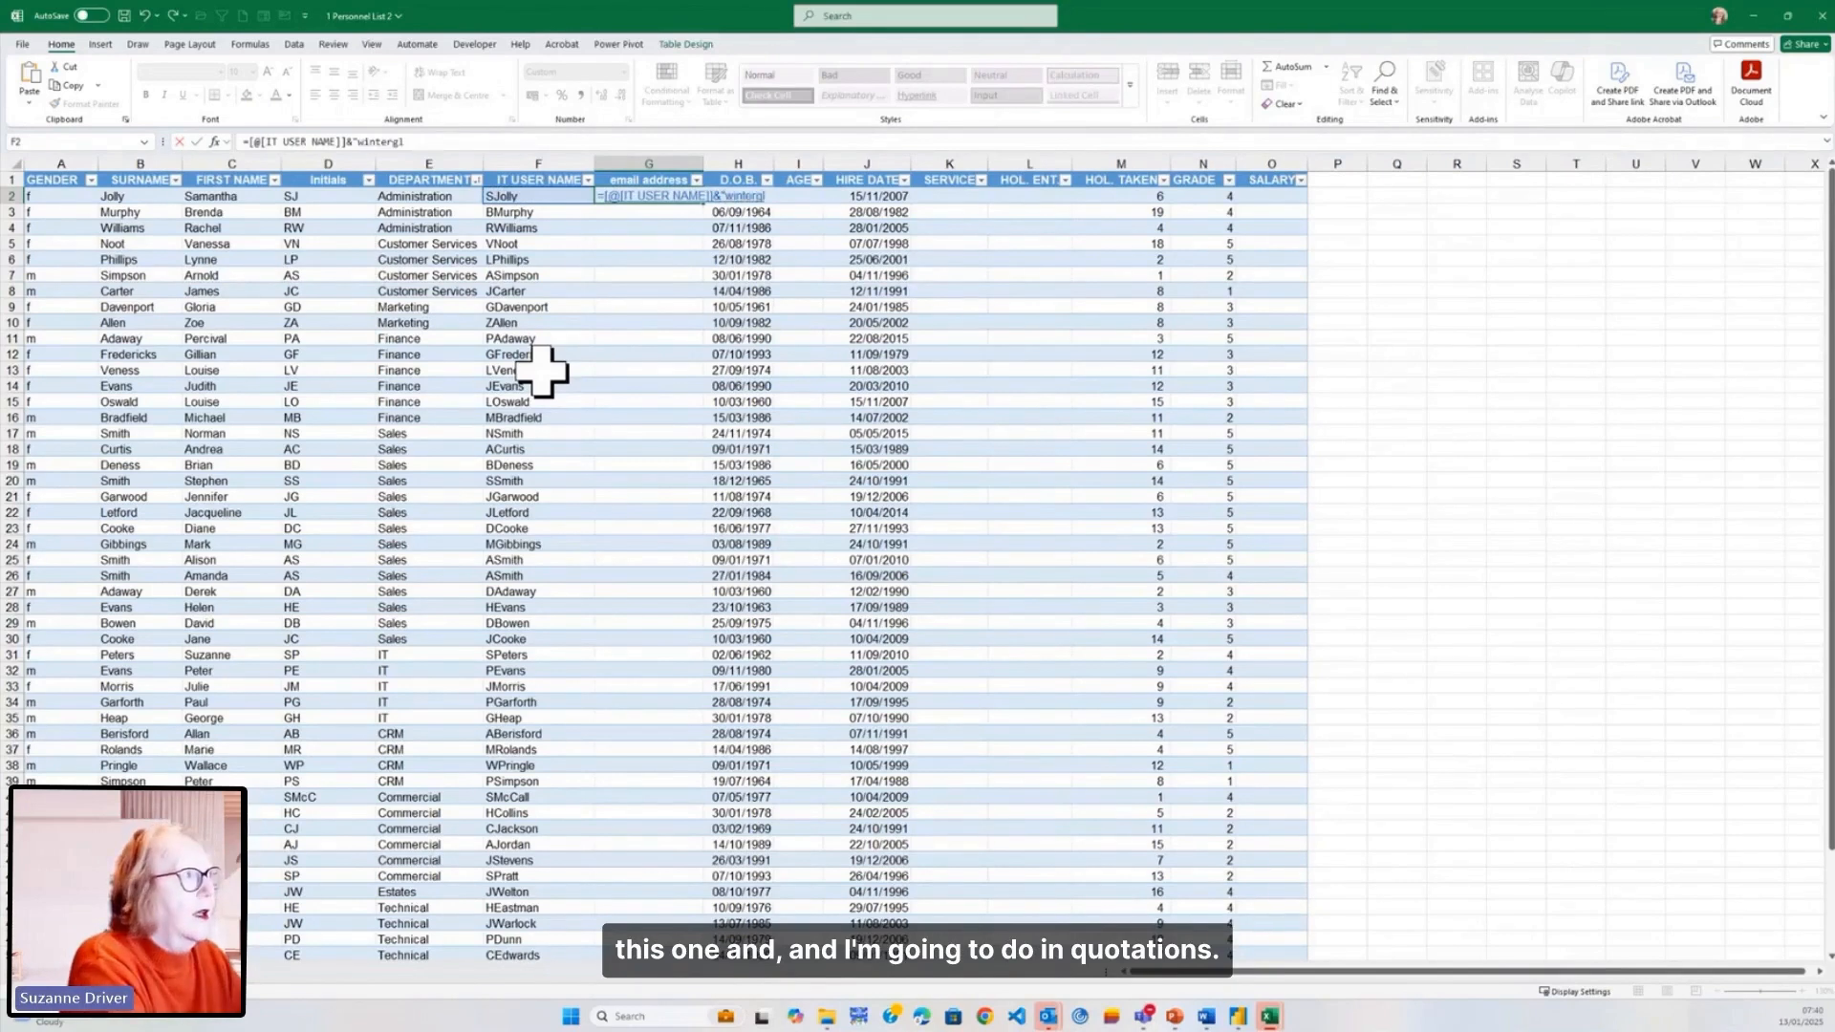
text(oves.co.u)
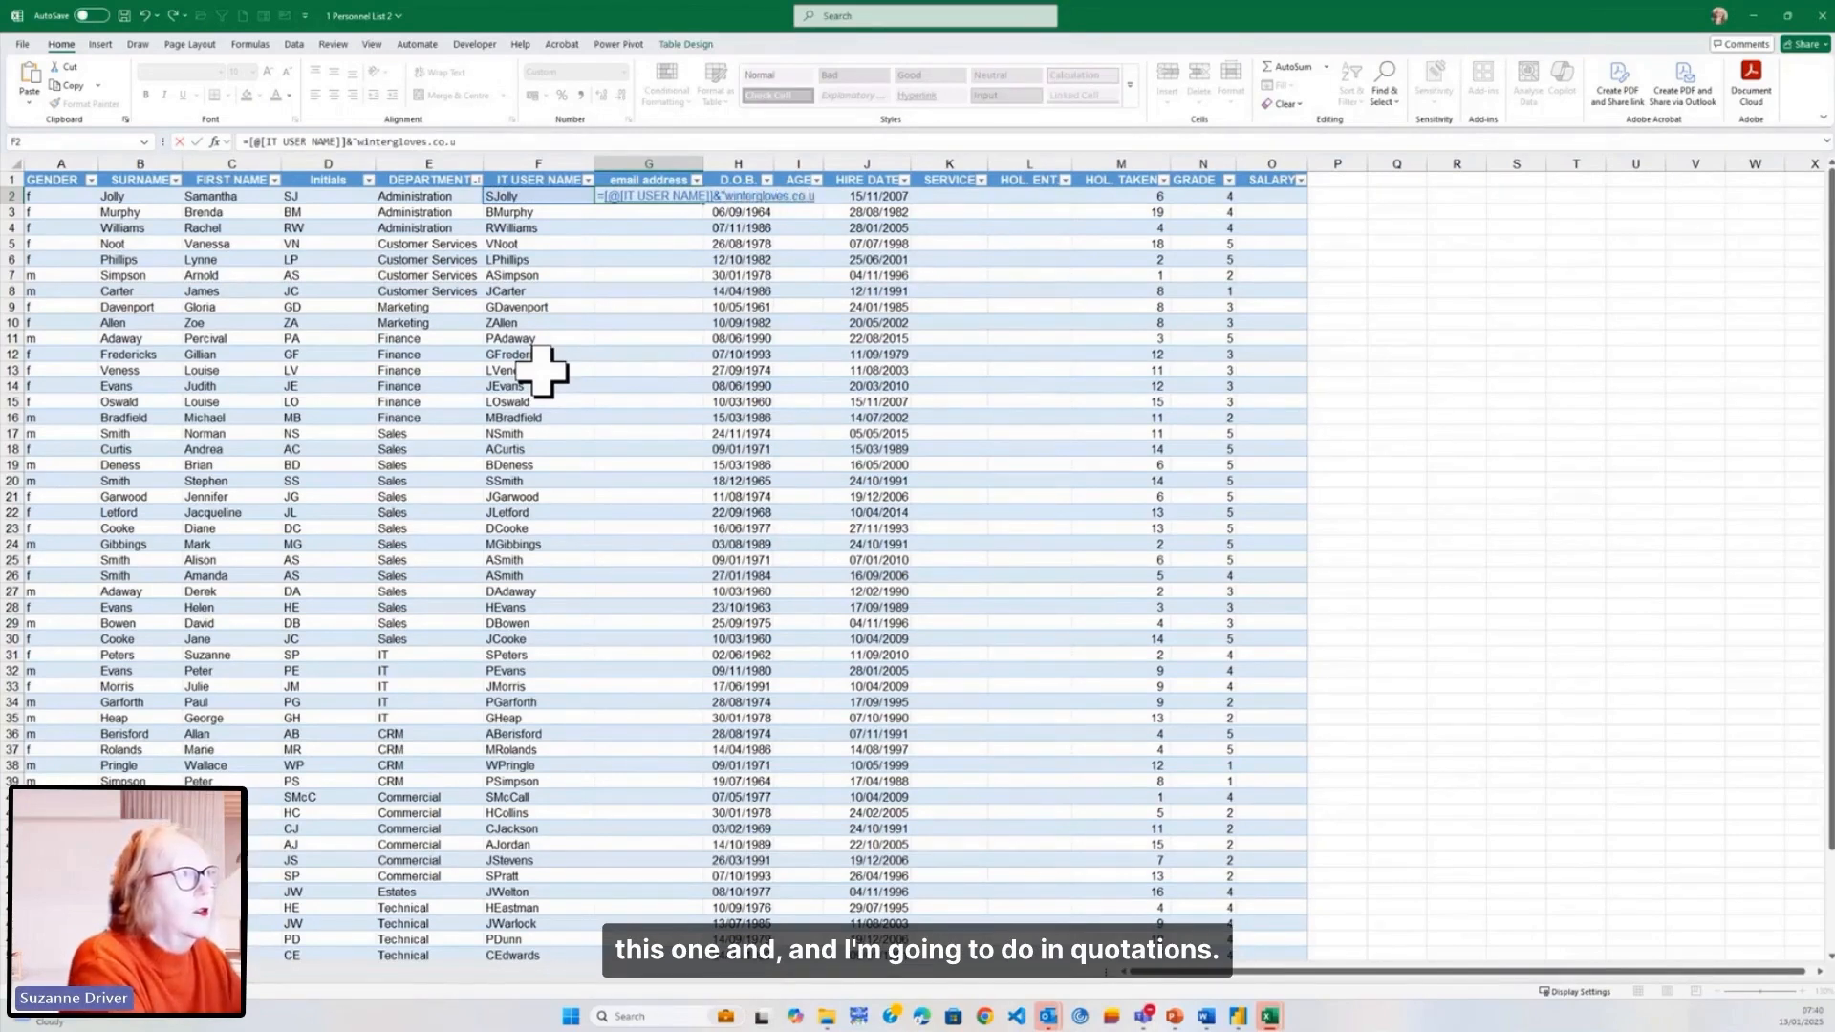
text(k)
key(Return)
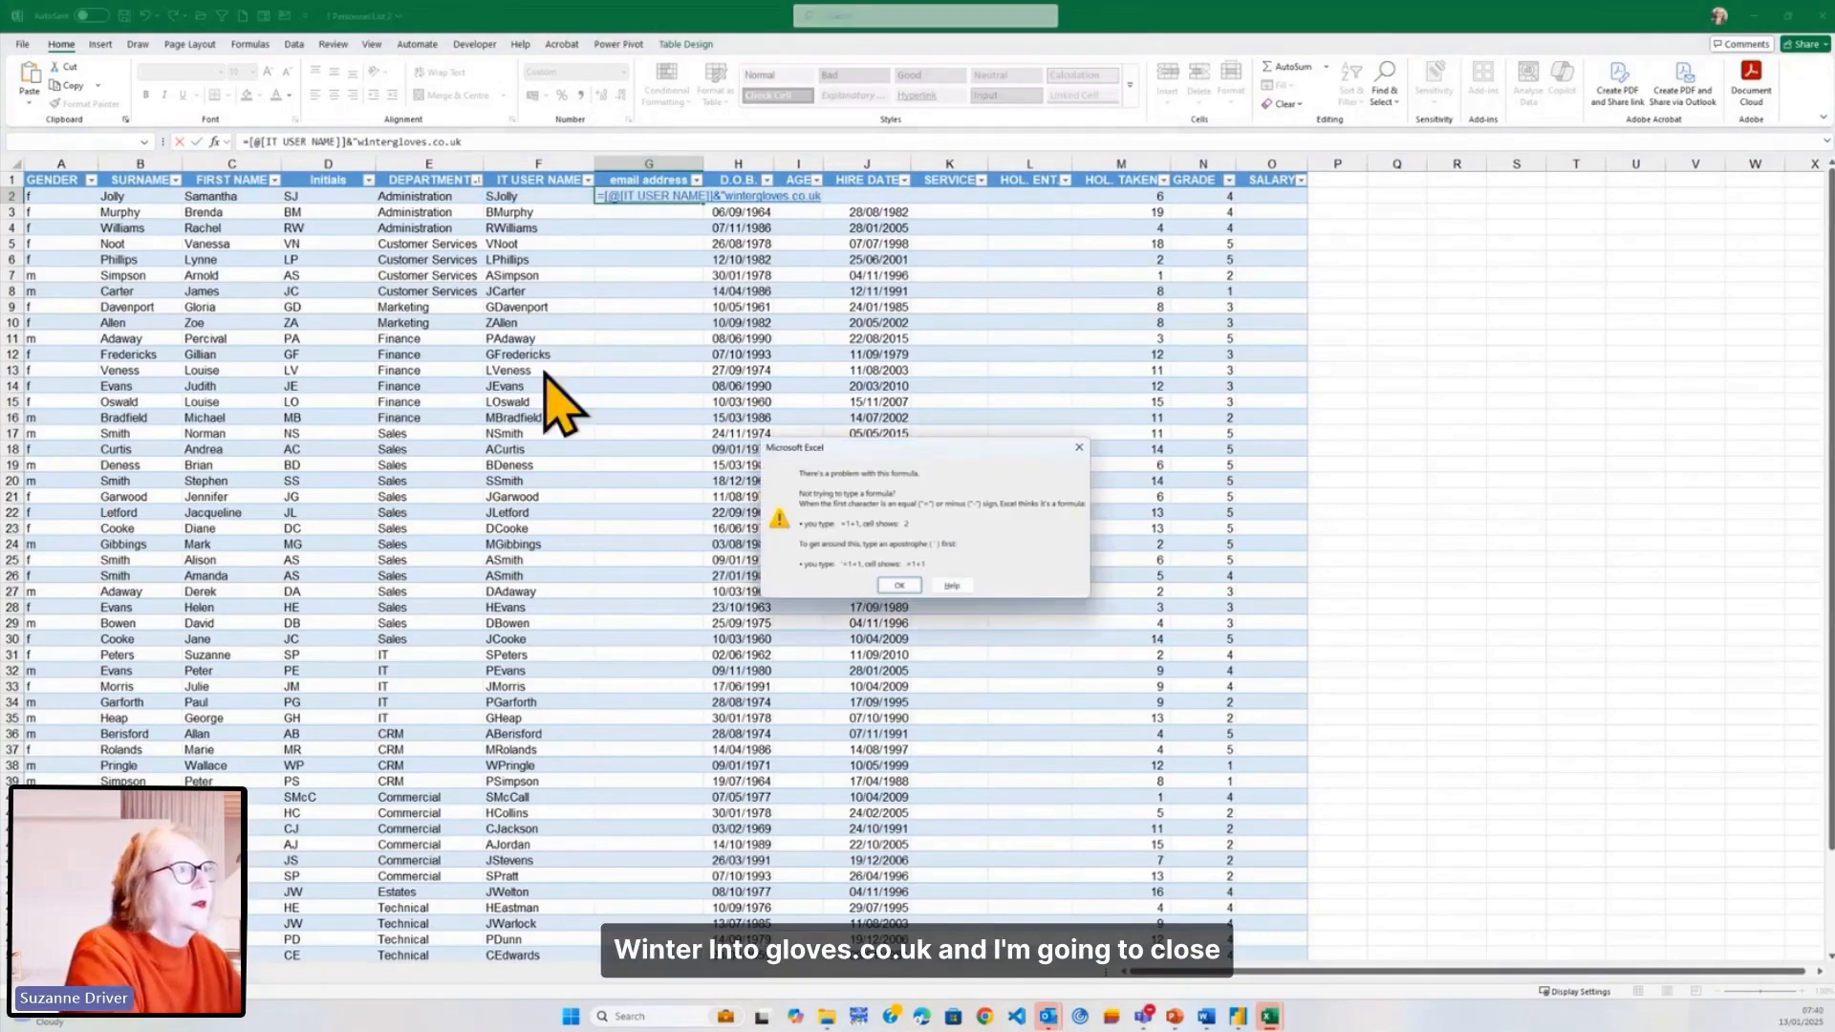
key(Return)
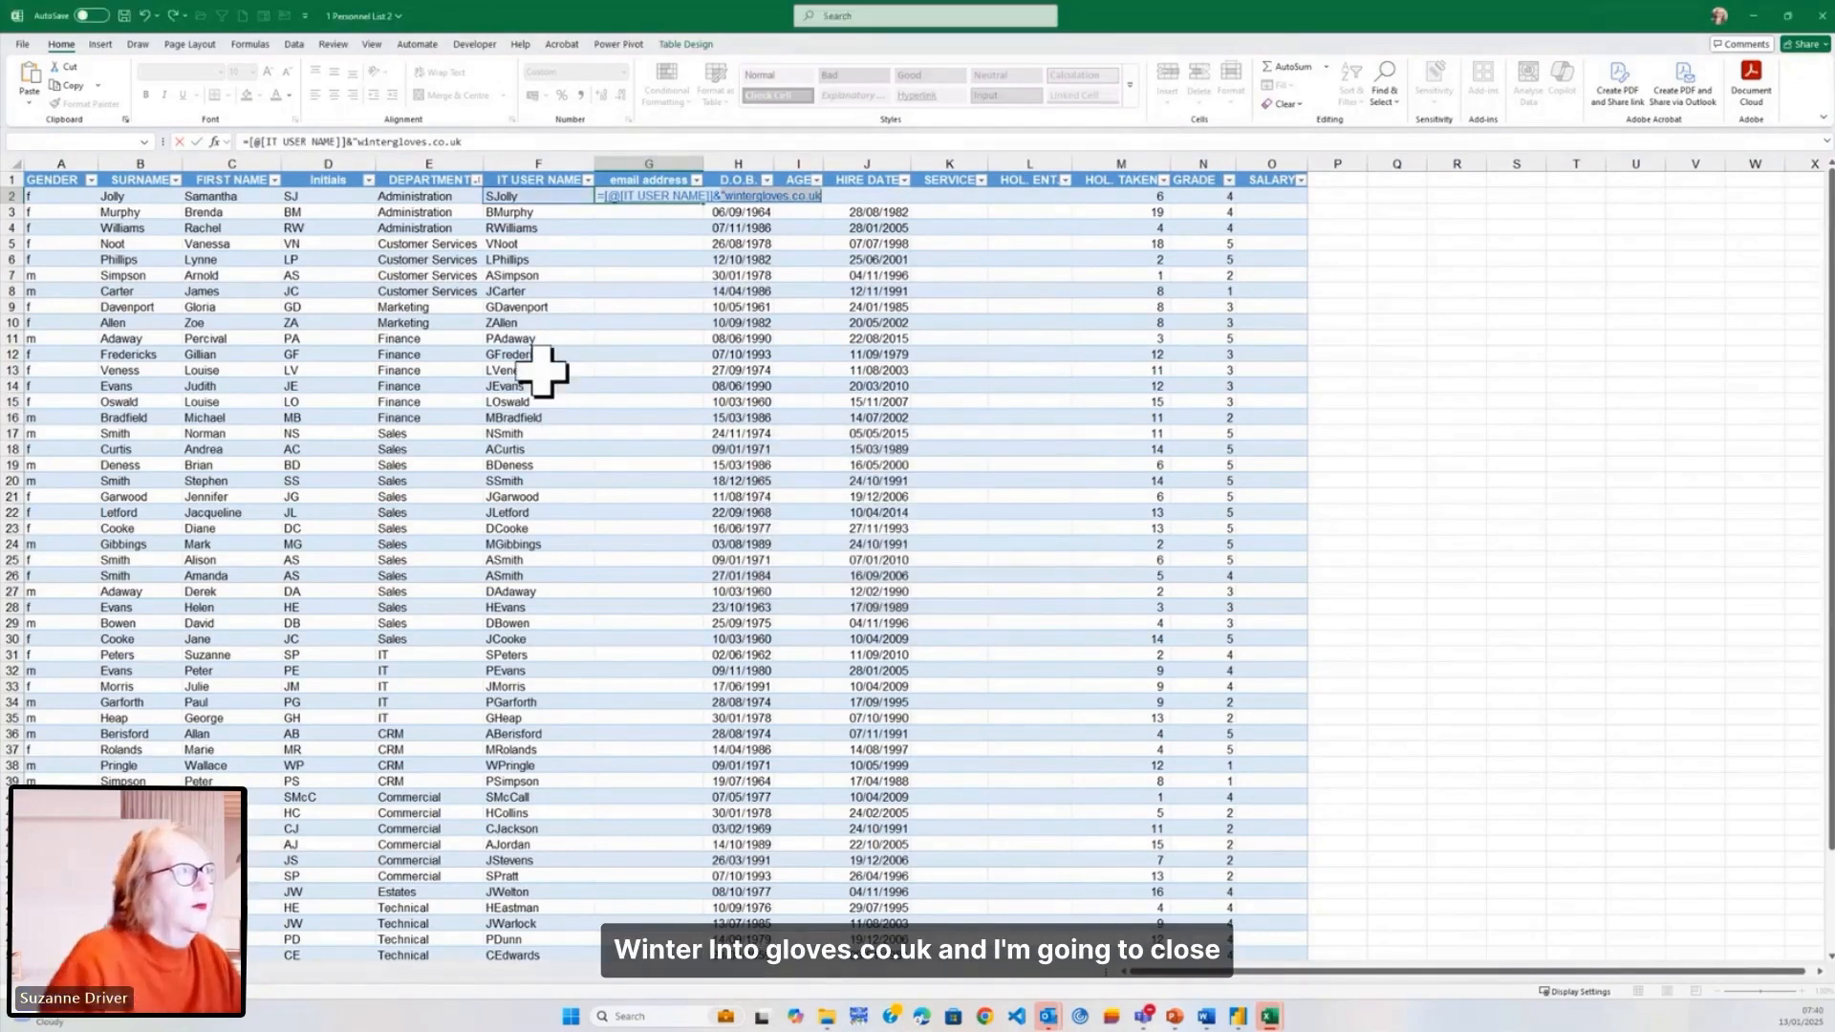
click(495, 145)
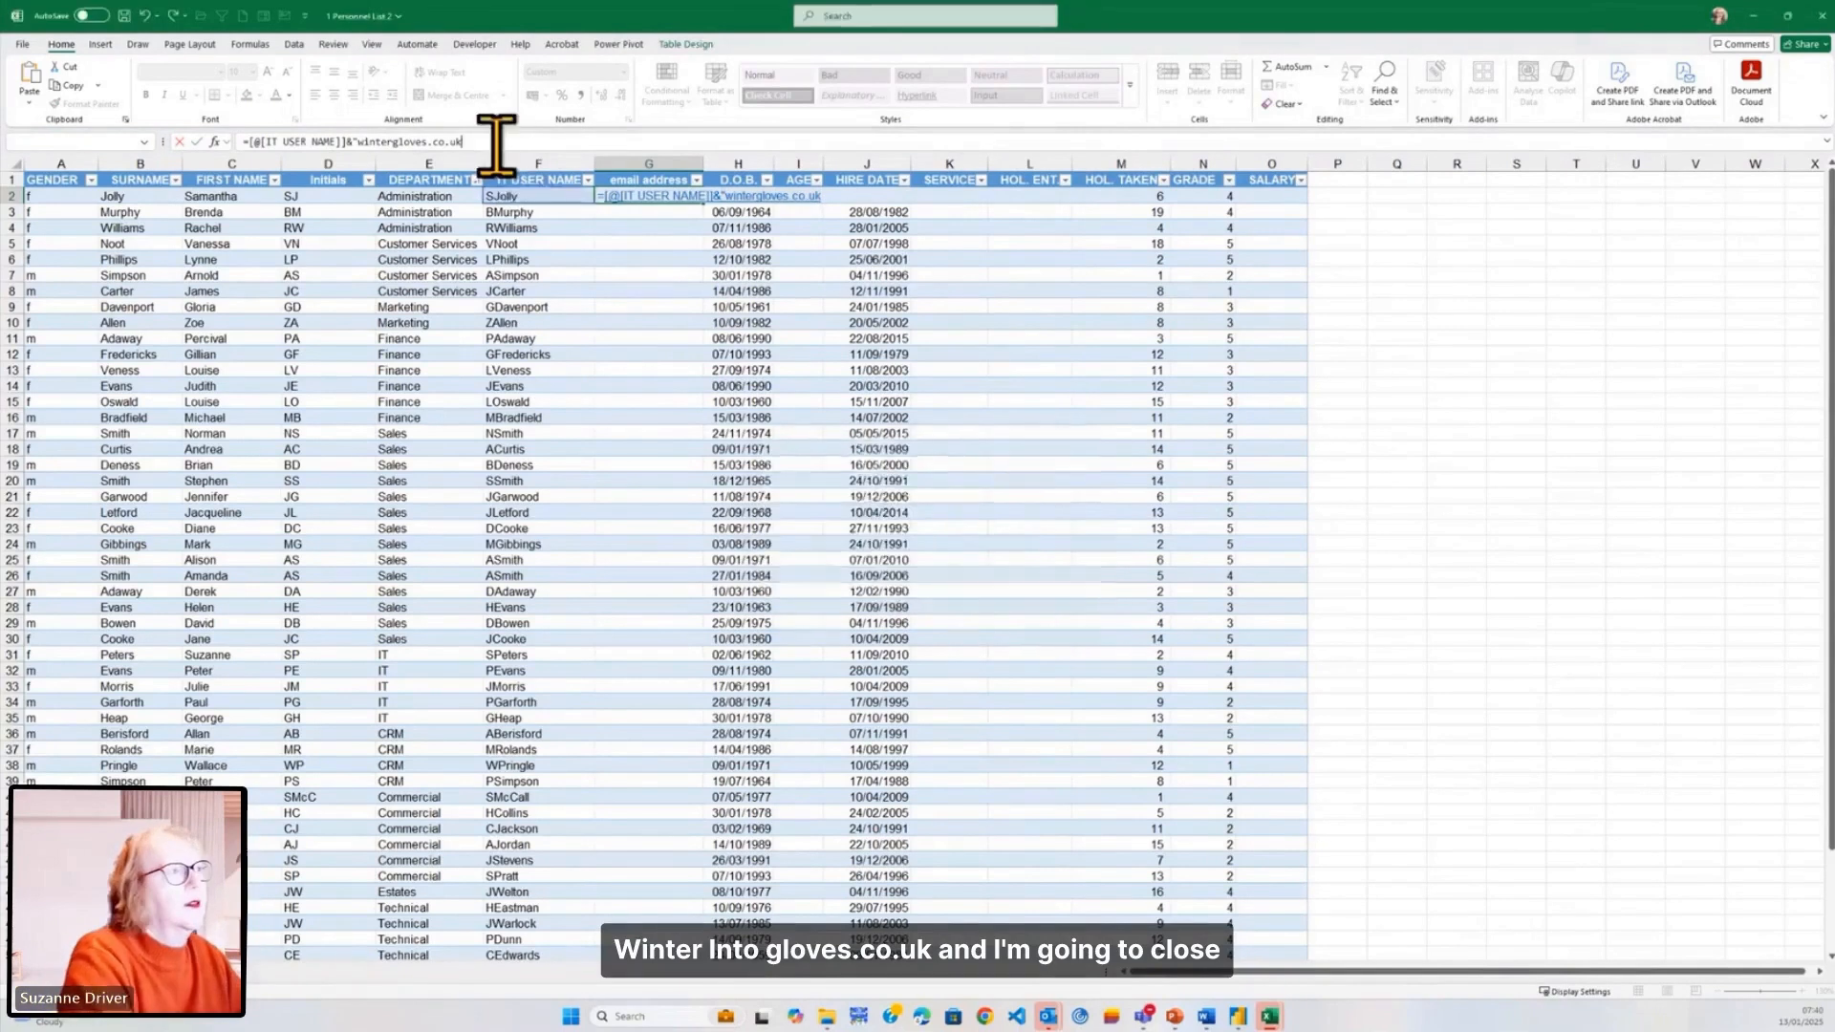
key(Escape)
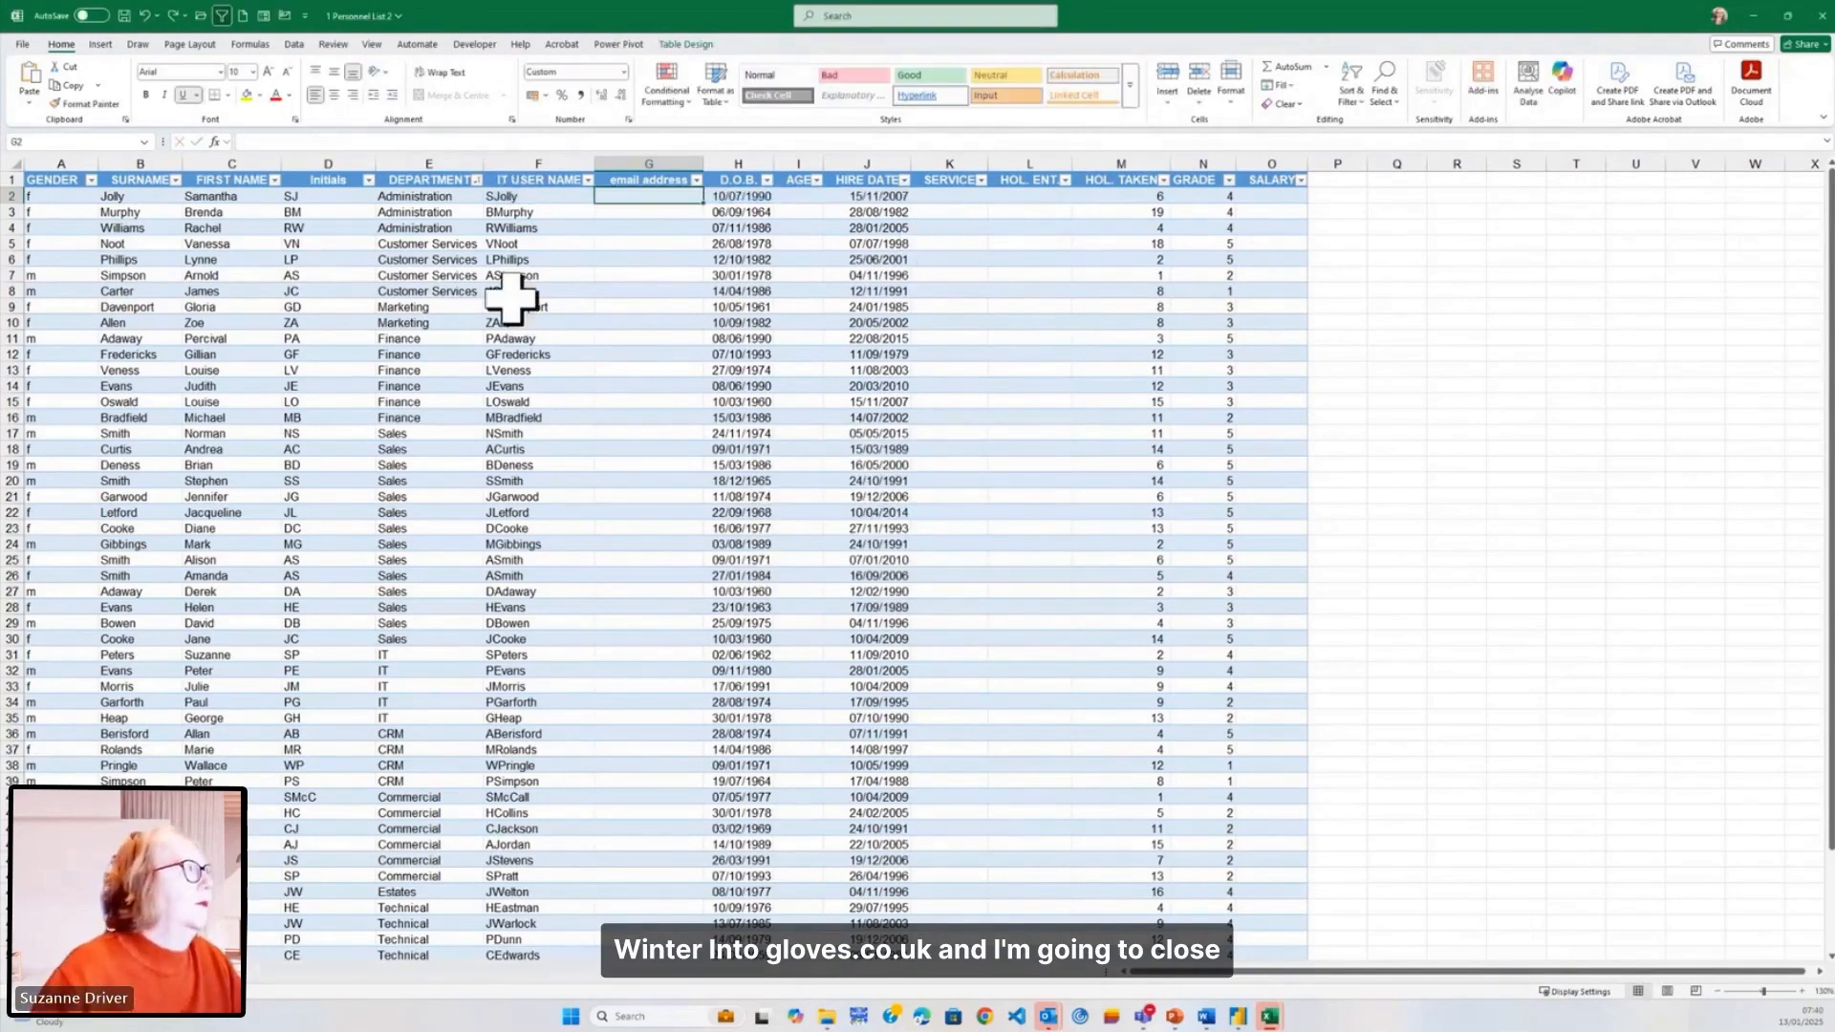
- Enter =[@[IT USER NAME]]&"wintergloves.co.uk" in G2 and autofit the email column width
text(=)
key(Left)
text(&)
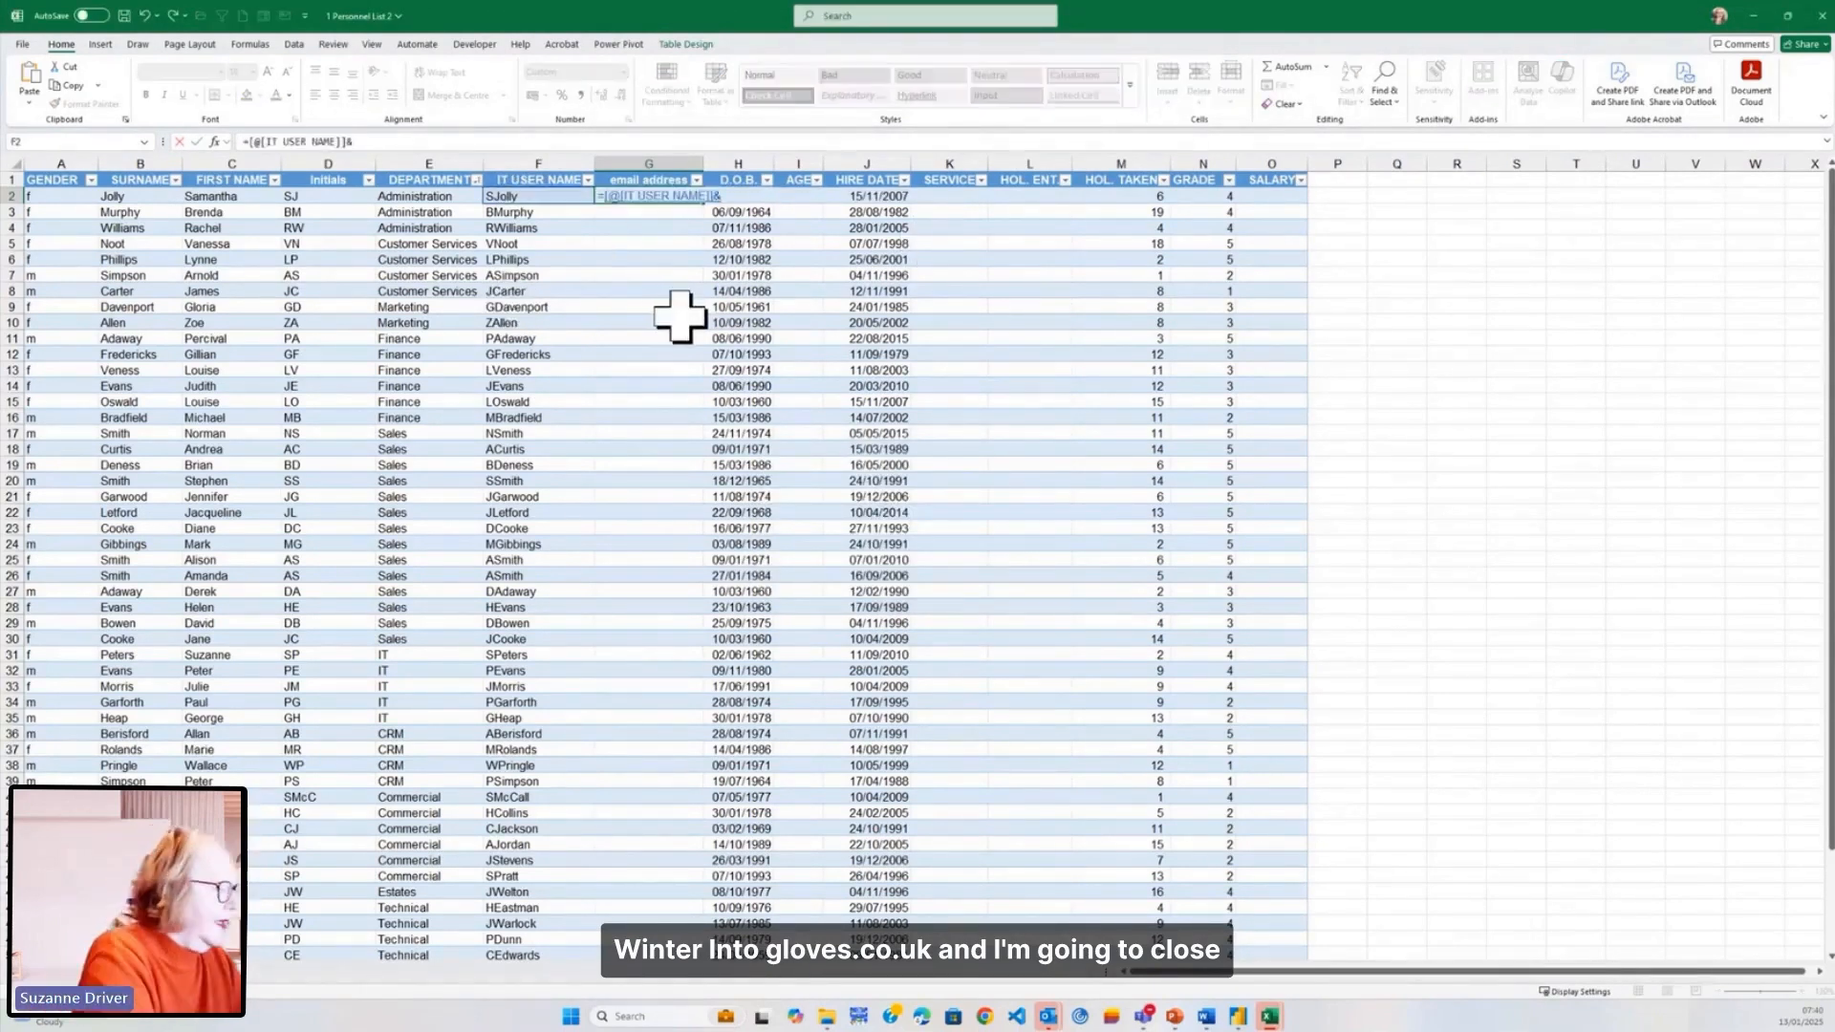
text("W)
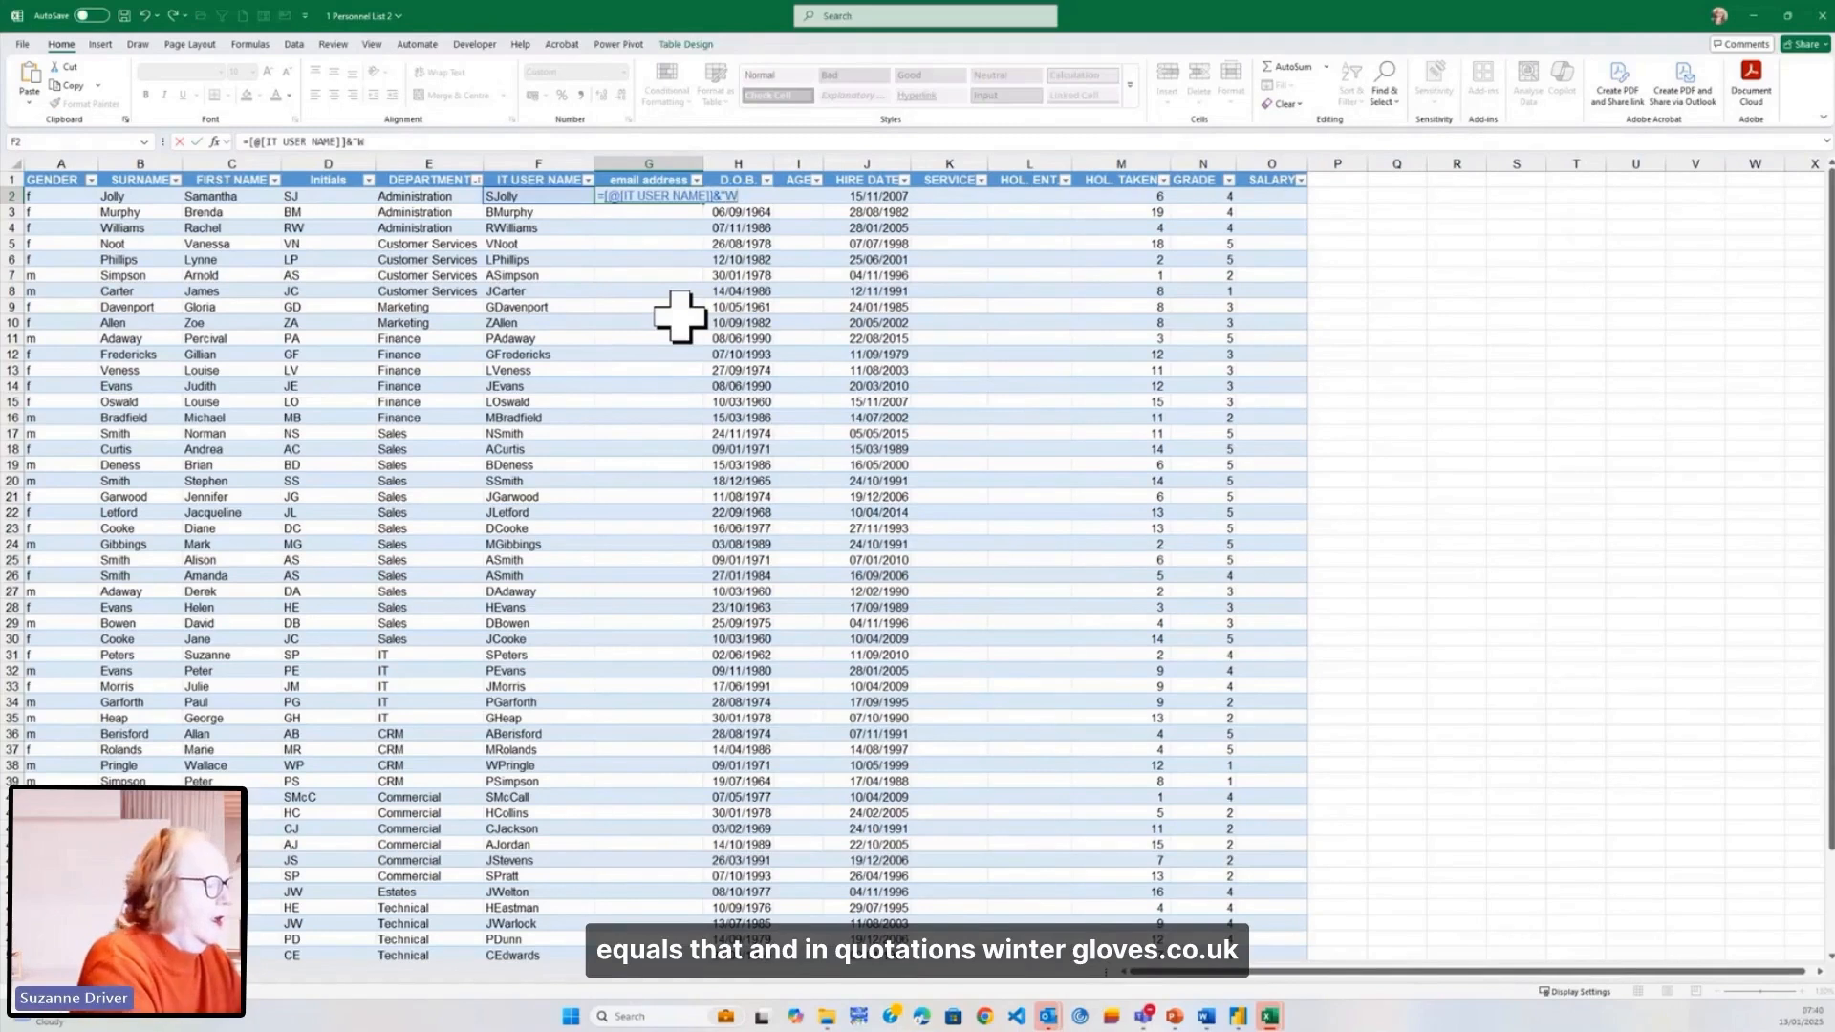
text(INT)
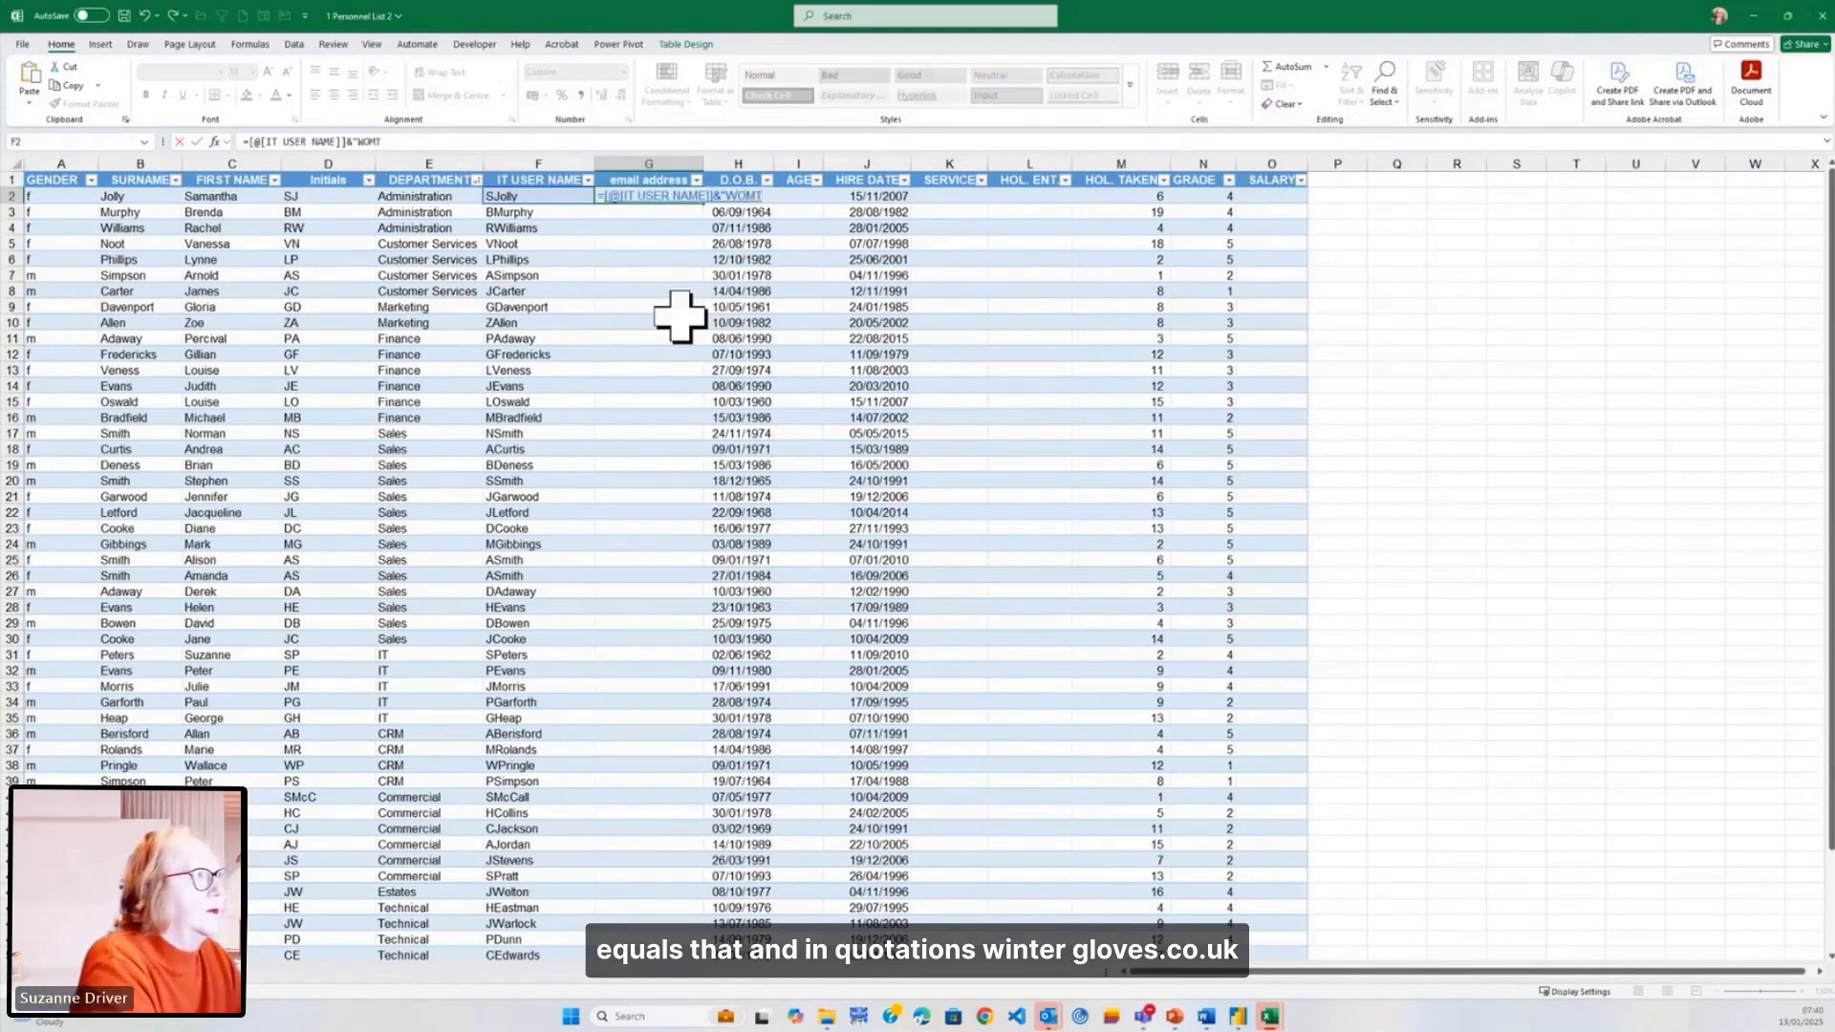
key(BackSpace)
key(BackSpace)
key(BackSpace)
key(BackSpace)
key(BackSpace)
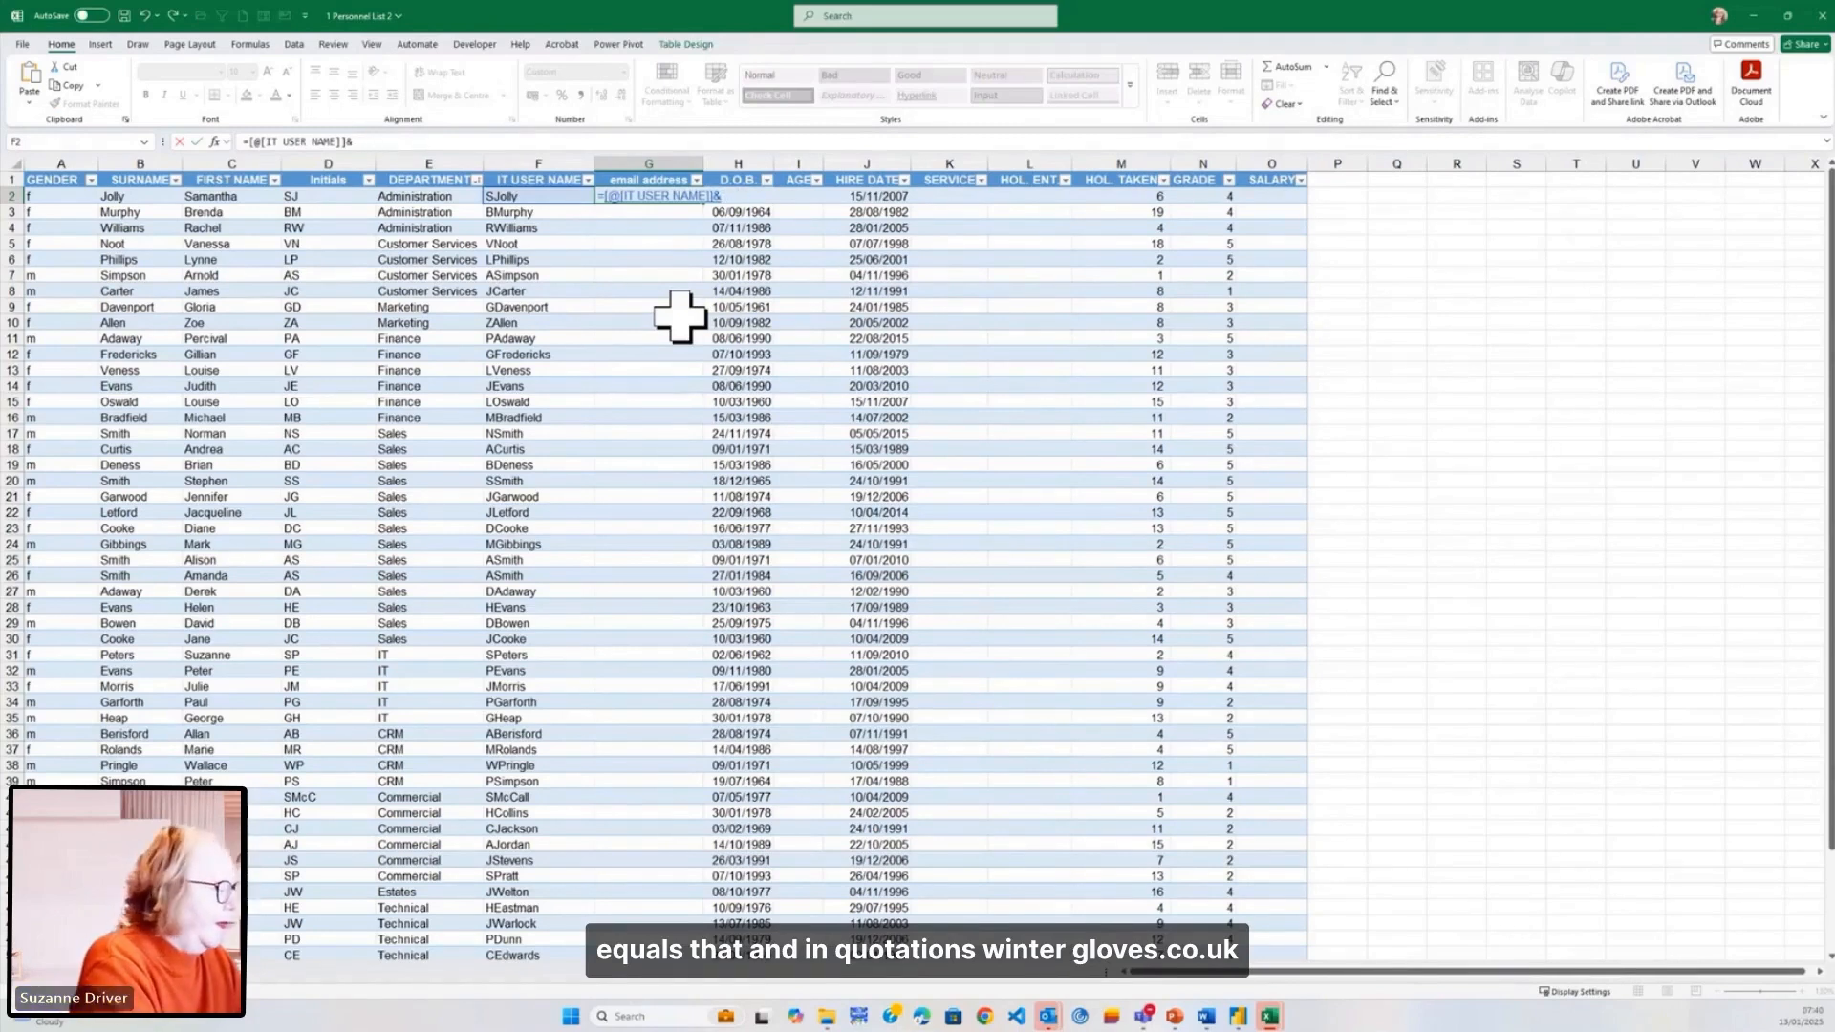
text("winterglo)
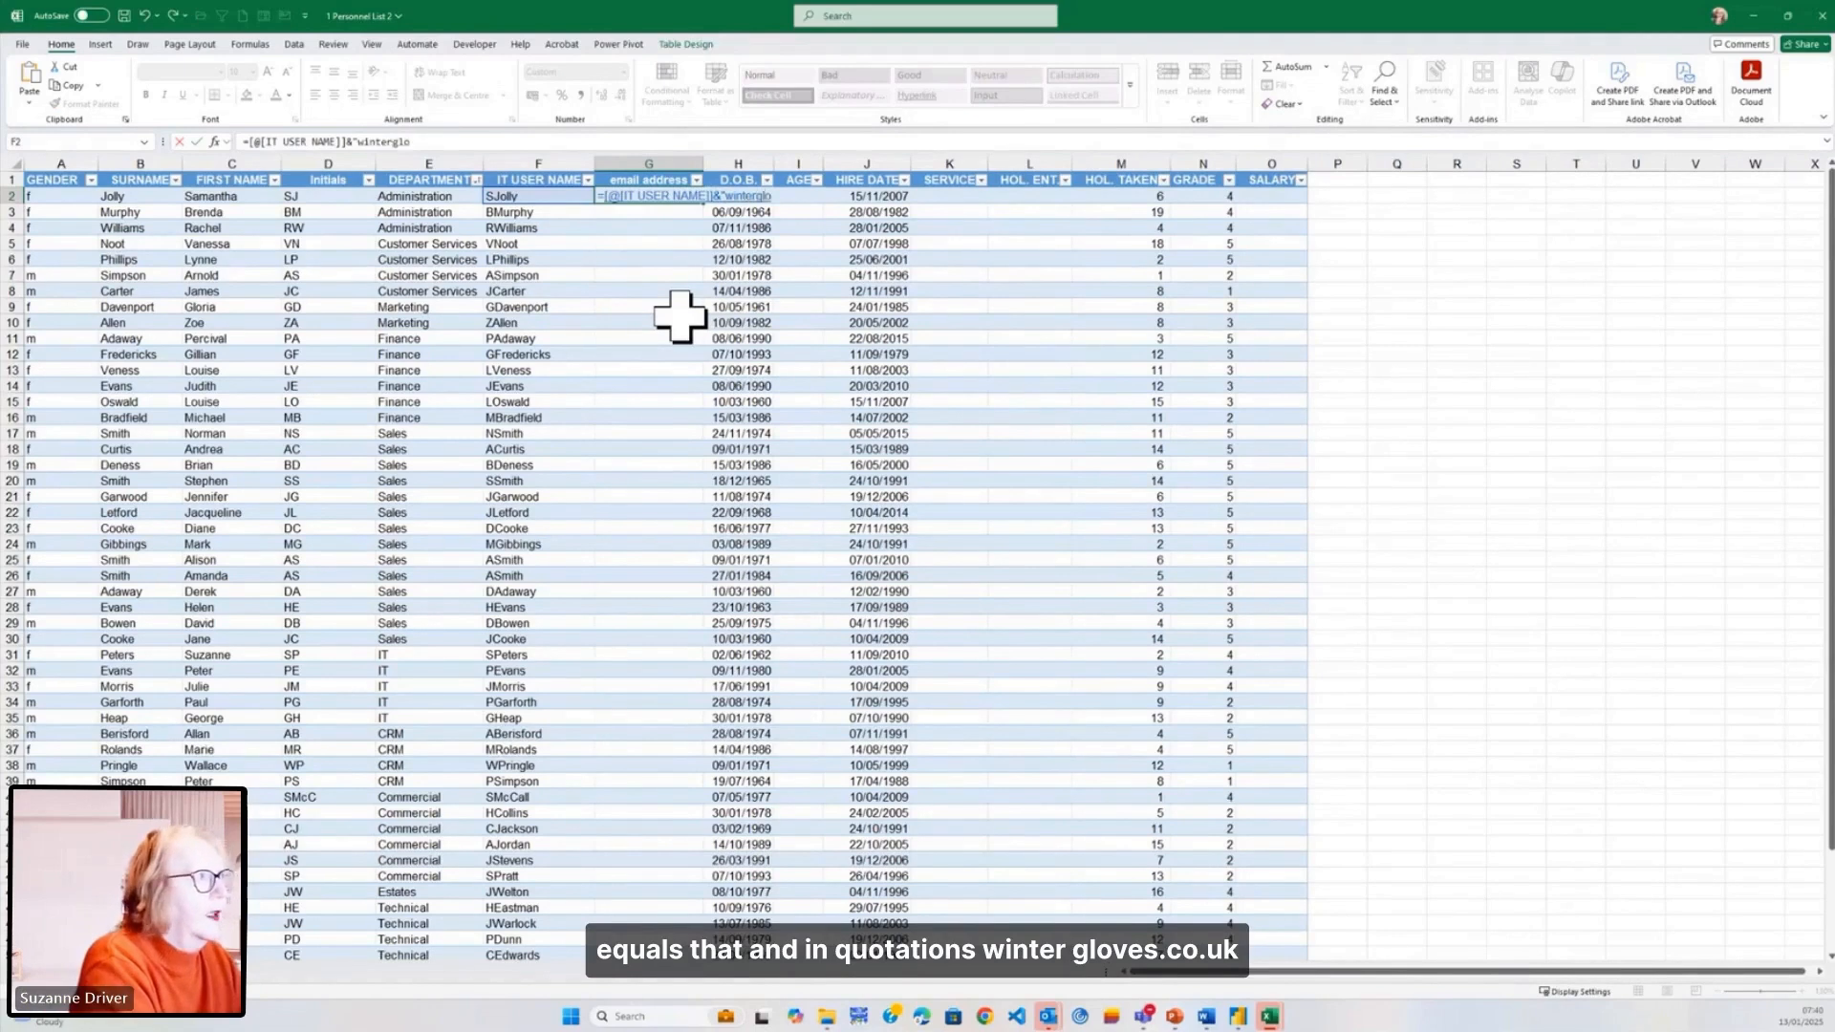
text(ves.co.uk")
key(Tab)
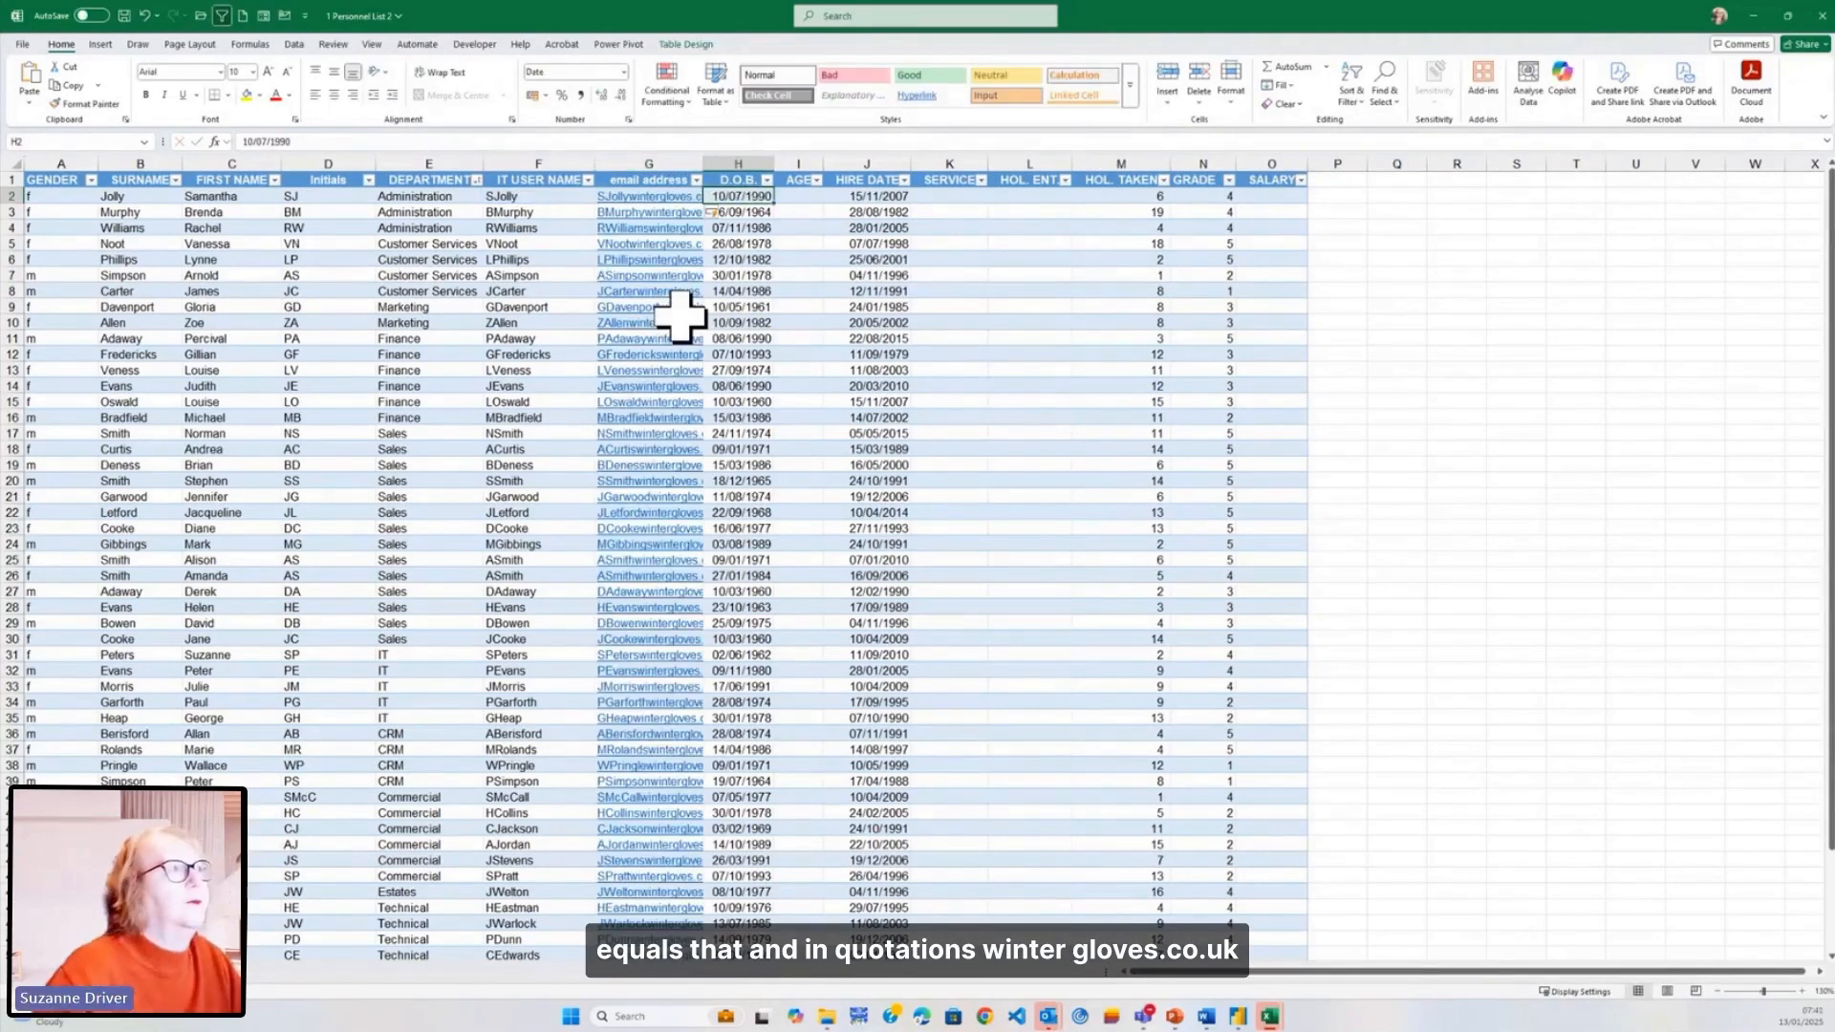
double_click(704, 163)
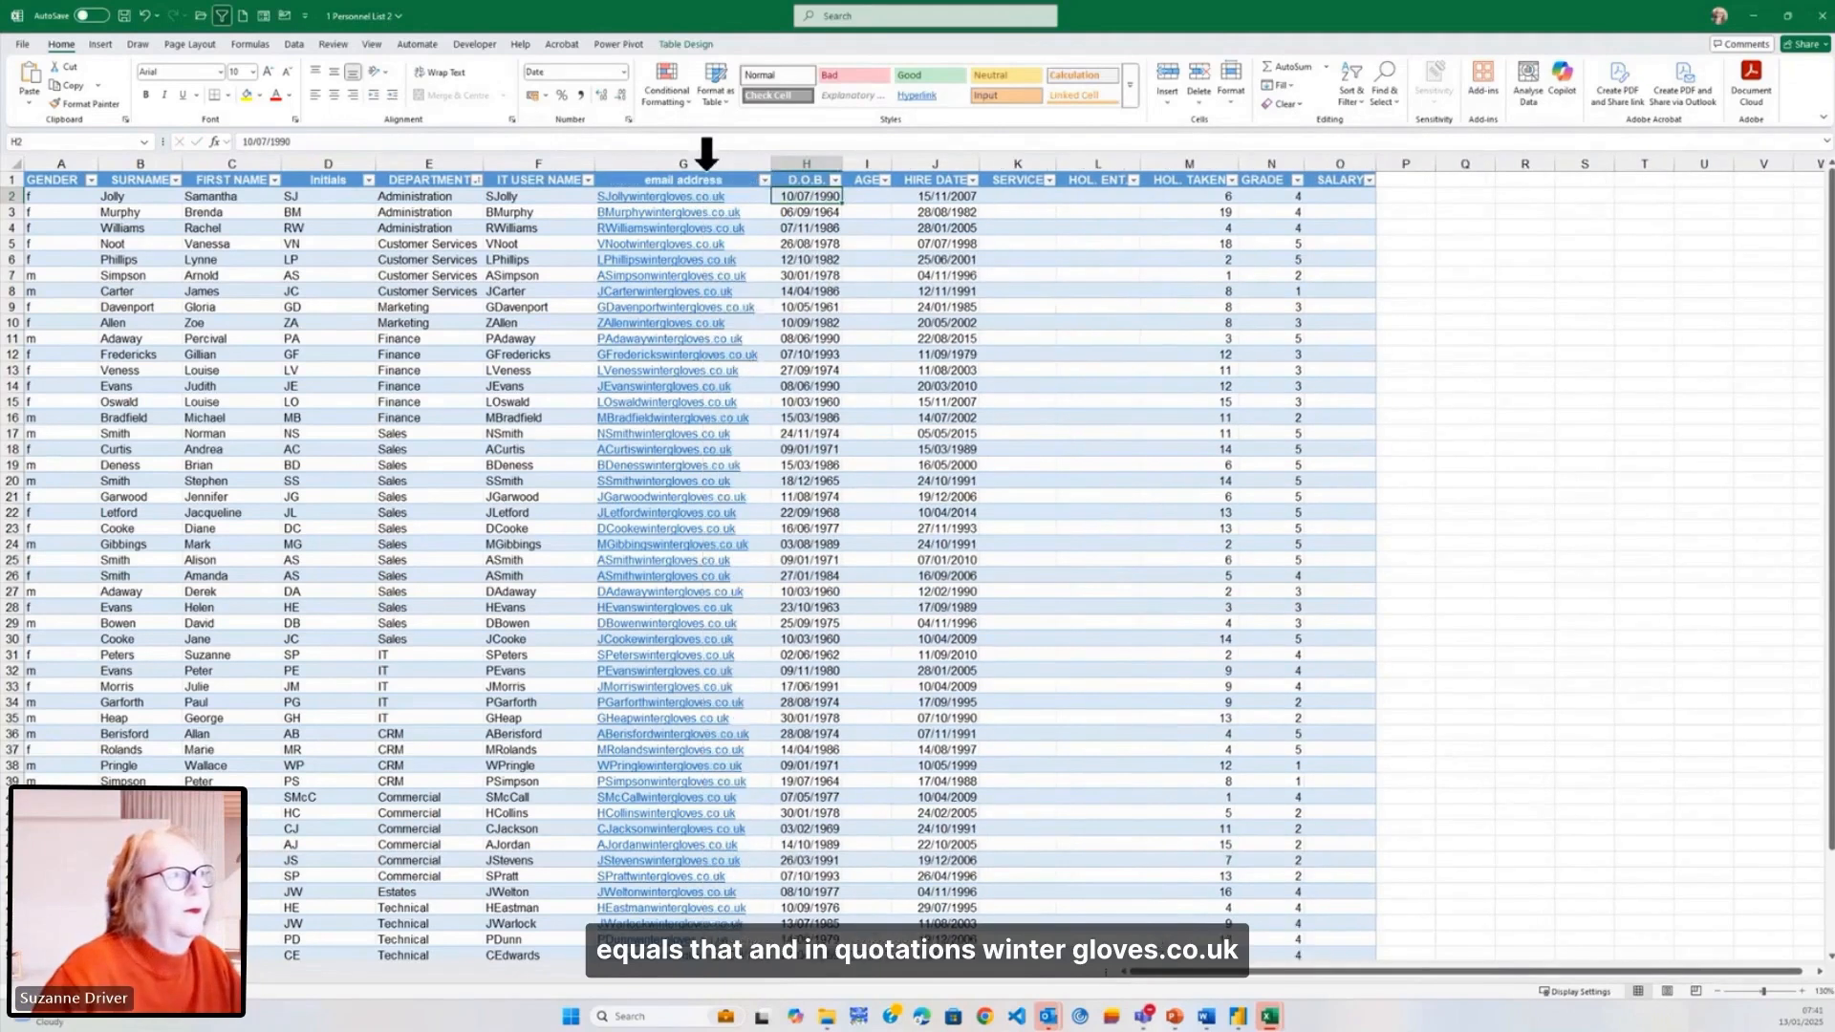